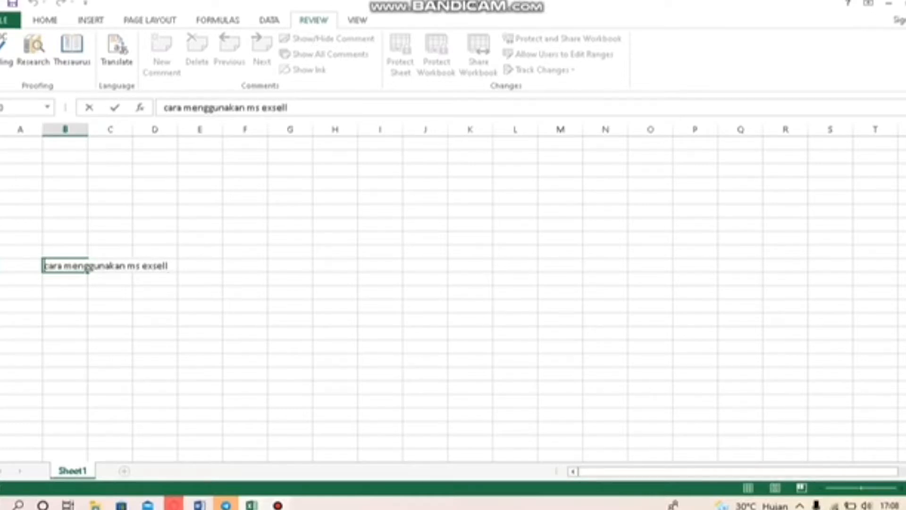
Select the sentence in column B and spell-check it with English (Indonesia) as the dictionary
left_click_drag(44, 266, 169, 266)
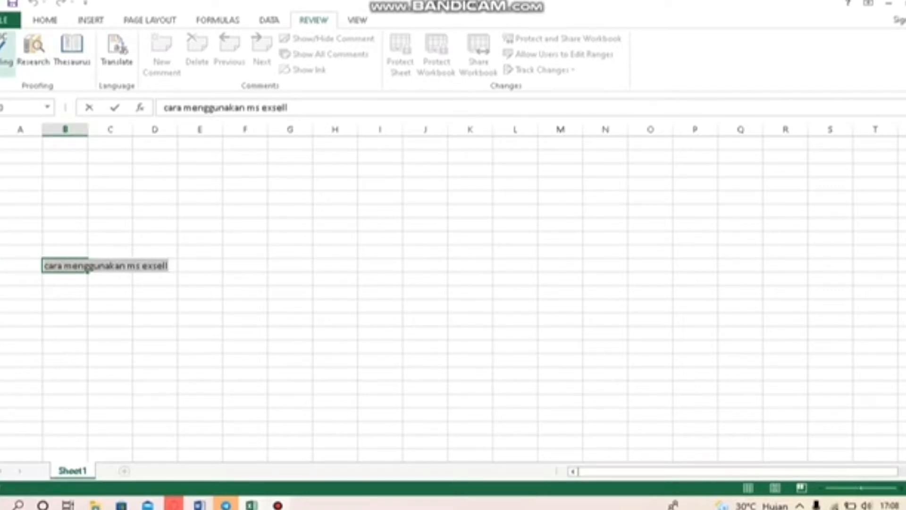
left_click(5, 47)
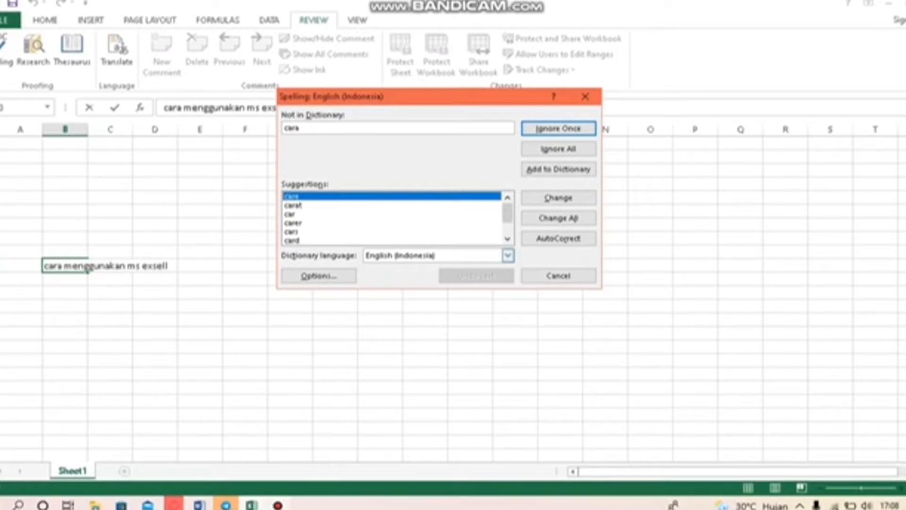
left_click(508, 255)
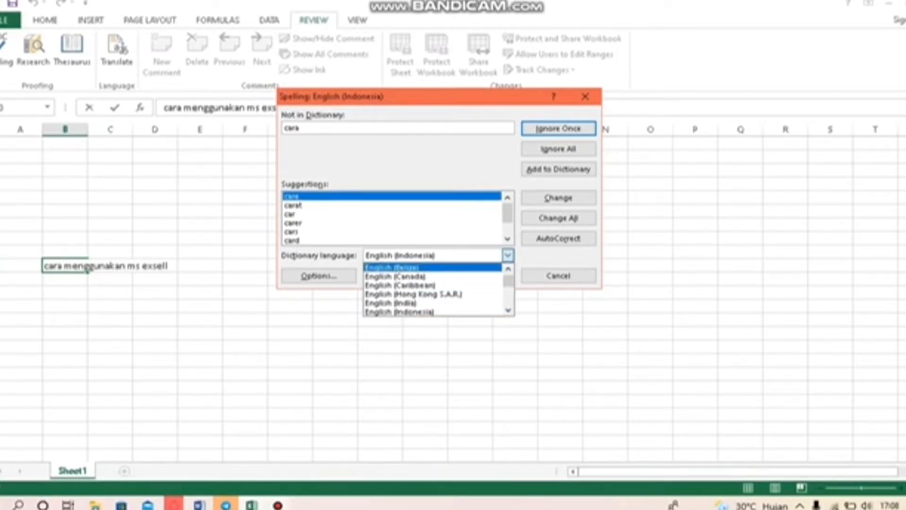
mouse_move(508, 281)
left_mouse_down()
mouse_move(508, 302)
mouse_move(507, 281)
left_mouse_up()
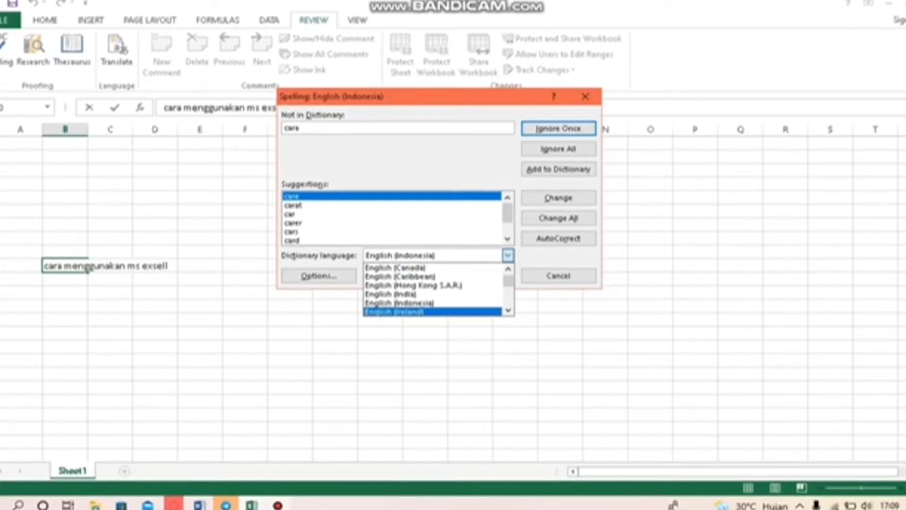
left_click(401, 303)
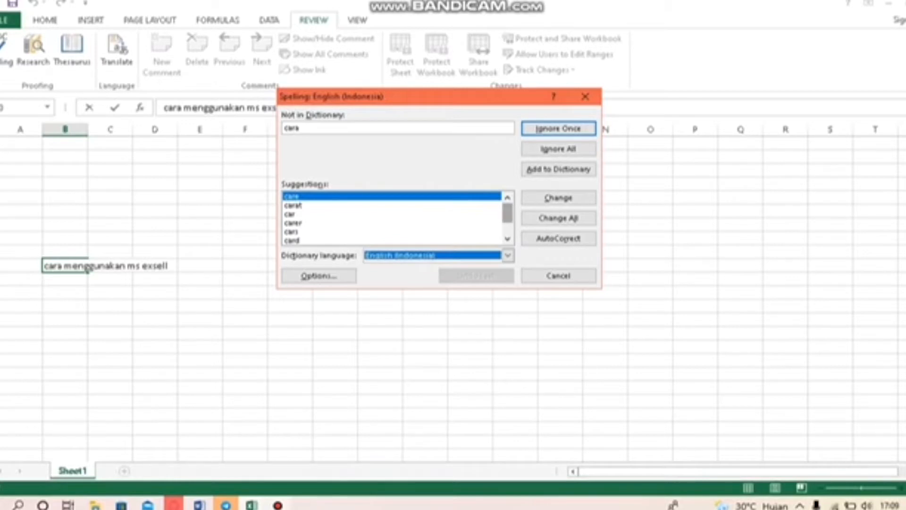
Ignore cara, menggunakan and ms, and correct exsell to excel
left_click_drag(507, 213, 507, 223)
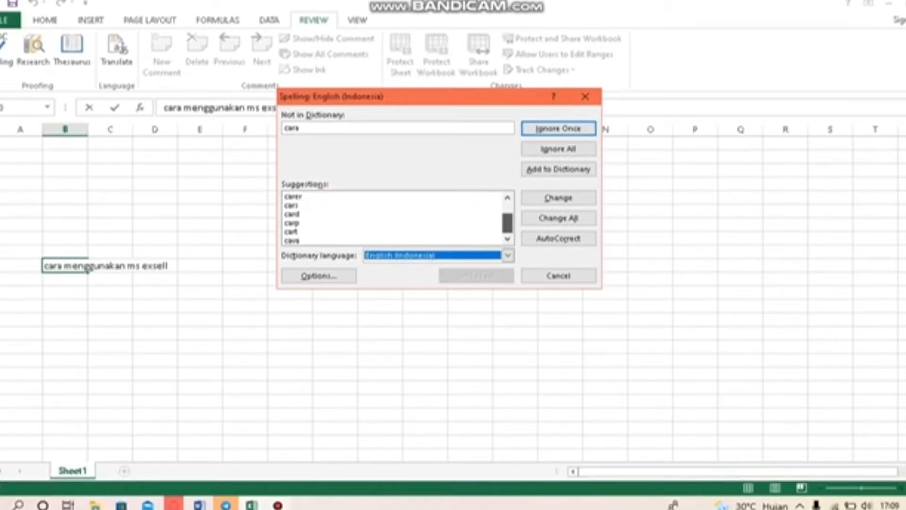
left_click_drag(508, 223, 507, 213)
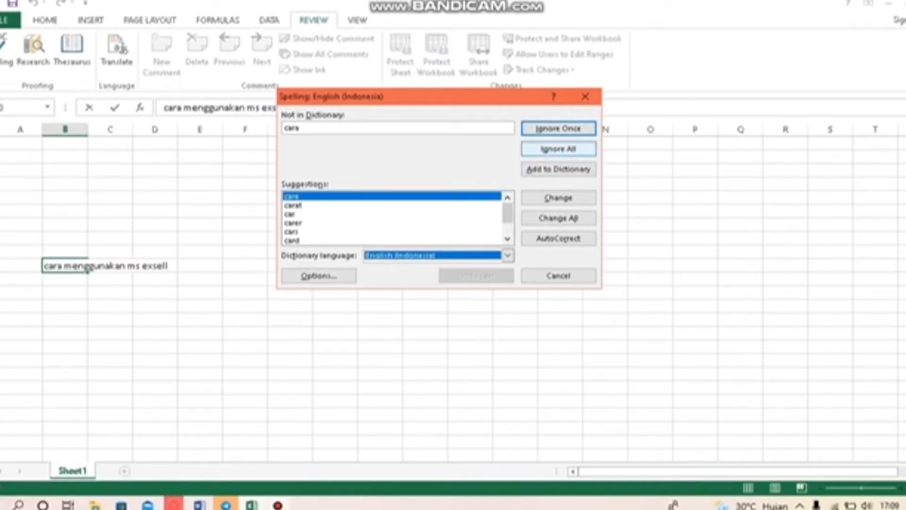
left_click(558, 129)
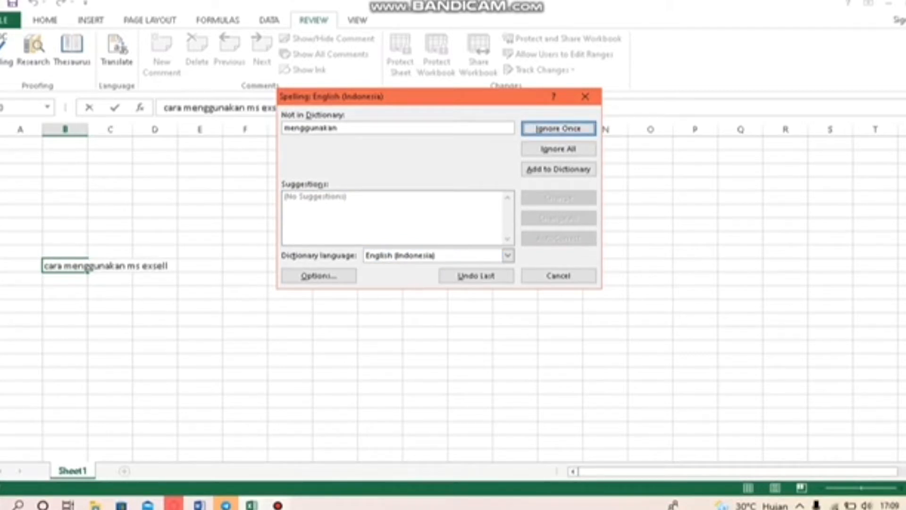
left_click(558, 128)
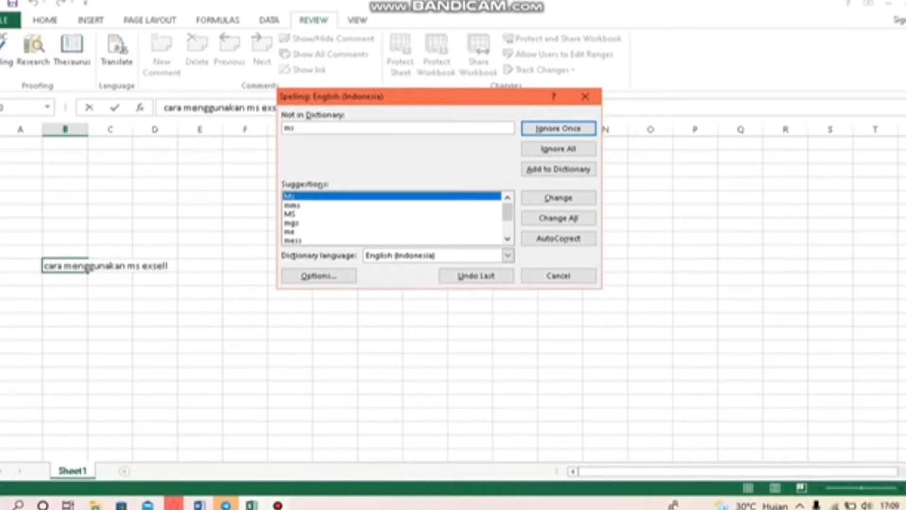
left_click(559, 198)
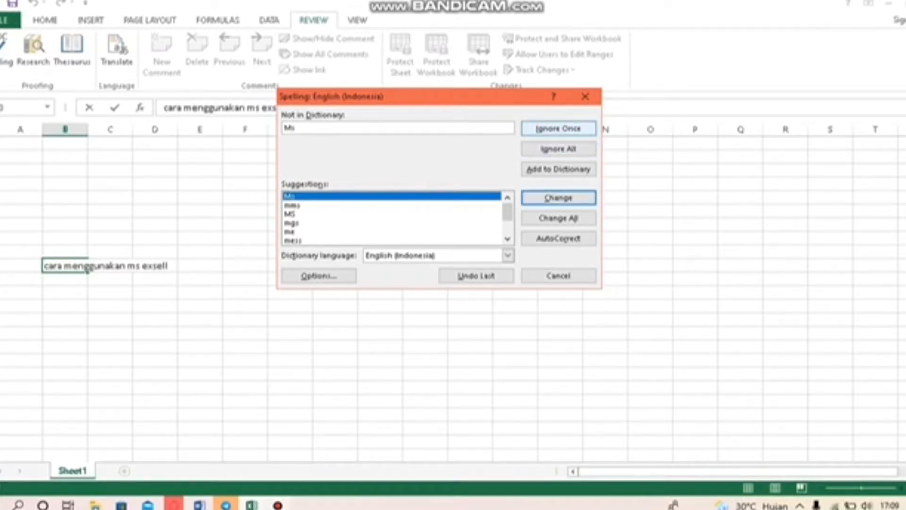
left_click(558, 128)
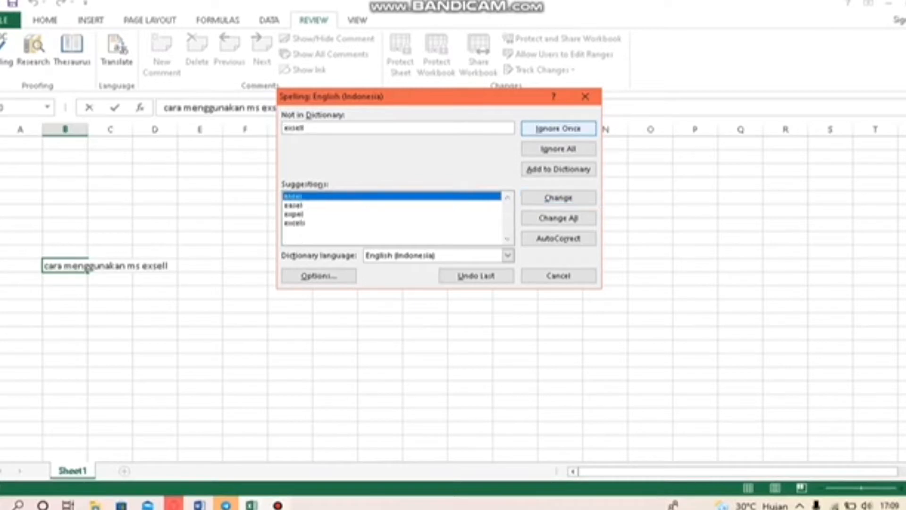
left_click(302, 197)
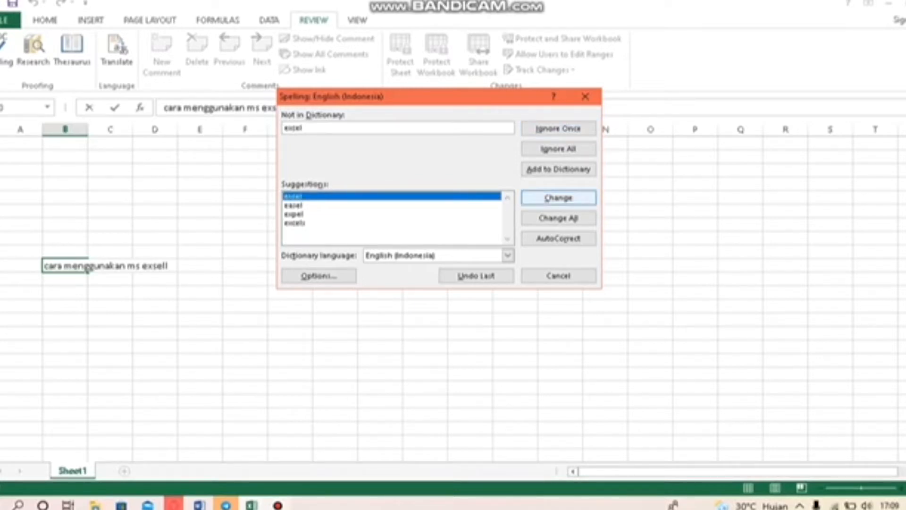
left_click(559, 197)
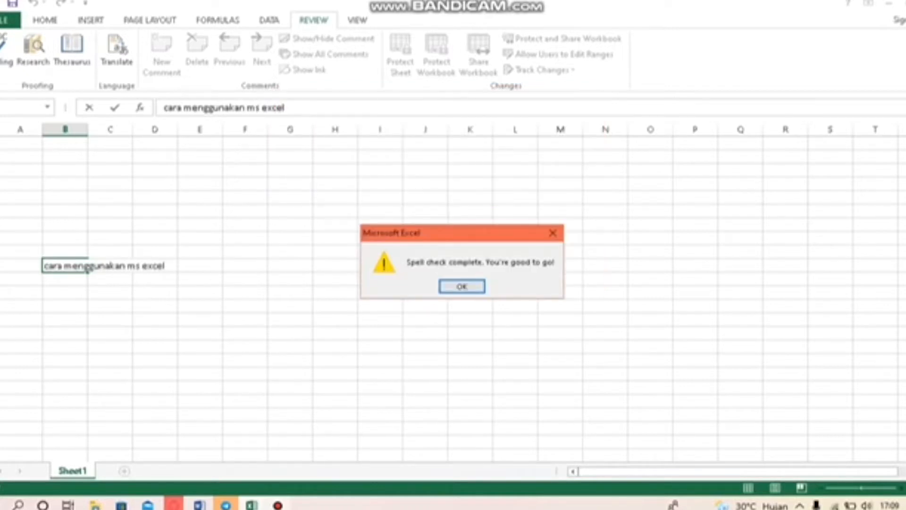
key("Return")
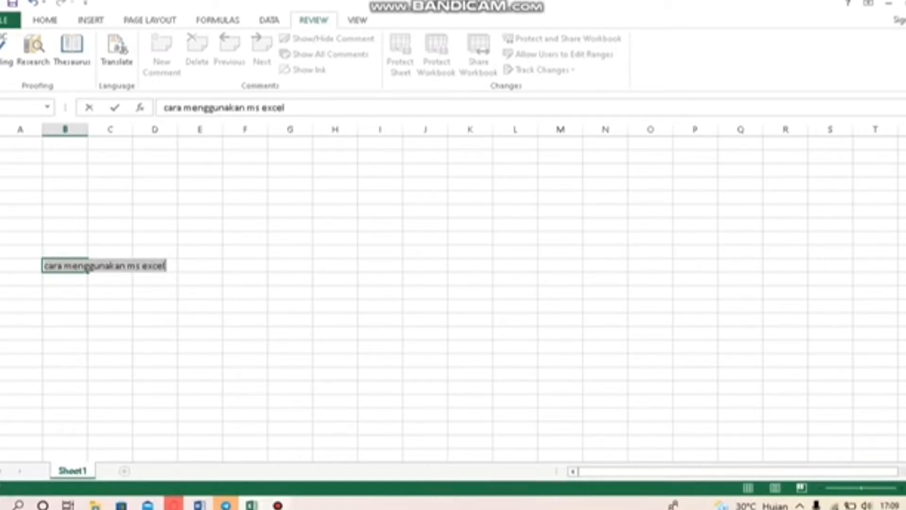
From an empty cell, search the Research pane for 'data'
left_click(155, 224)
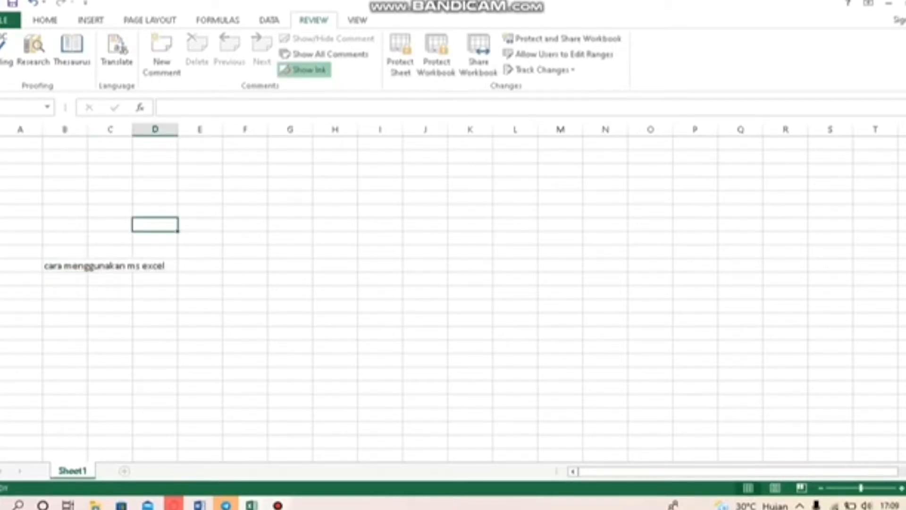
left_click(33, 47)
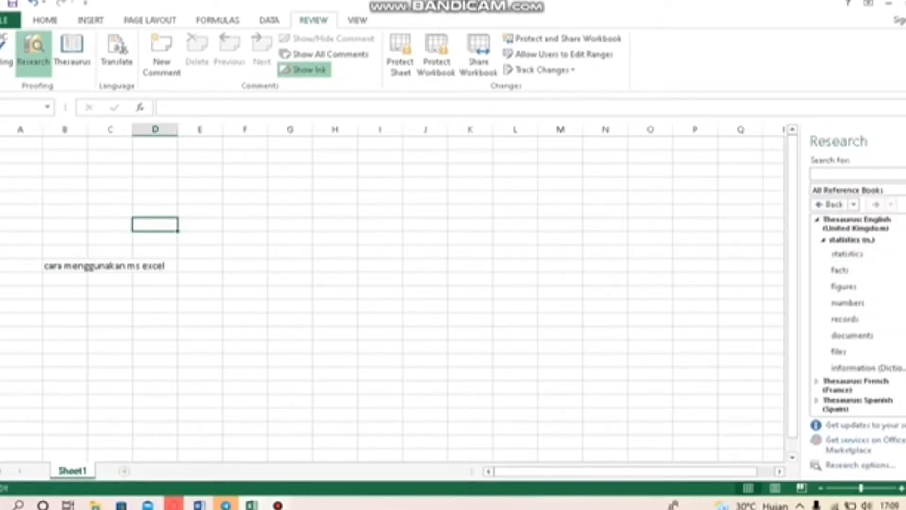
scroll(859, 314, "down", 2)
scroll(859, 314, "up", 2)
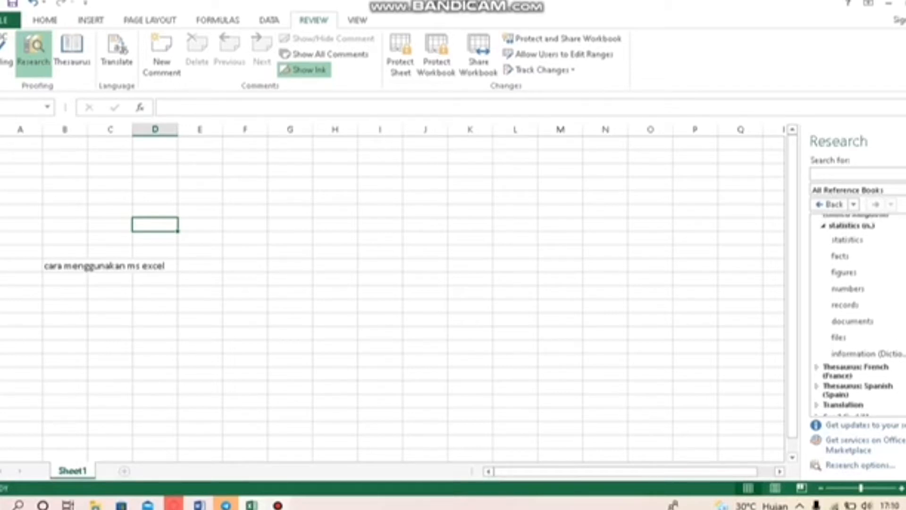
left_click(859, 174)
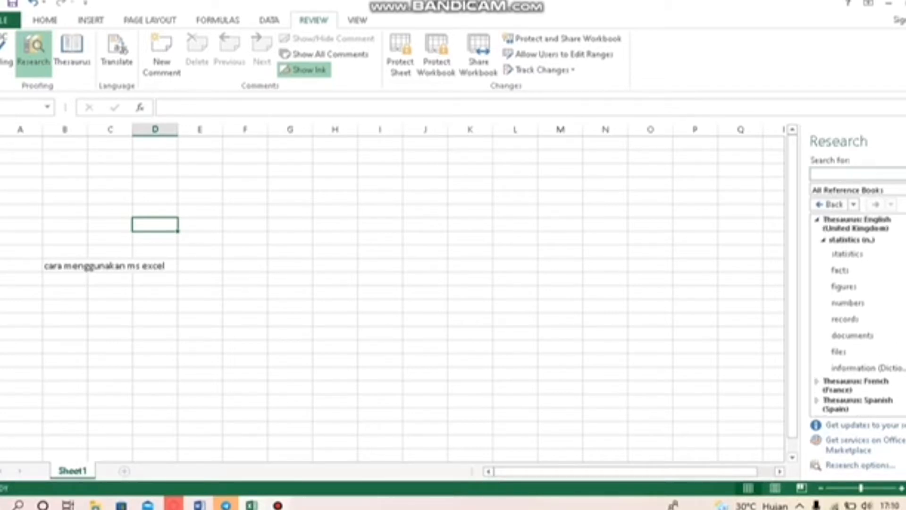
type("data")
key("Return")
Close the Research pane and open the Thesaurus with English (United Kingdom) kept
left_click(904, 141)
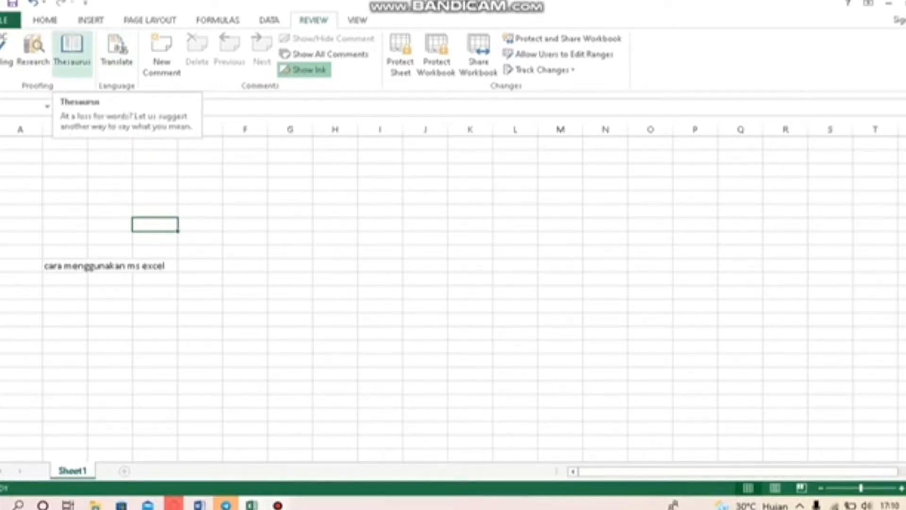
left_click(72, 49)
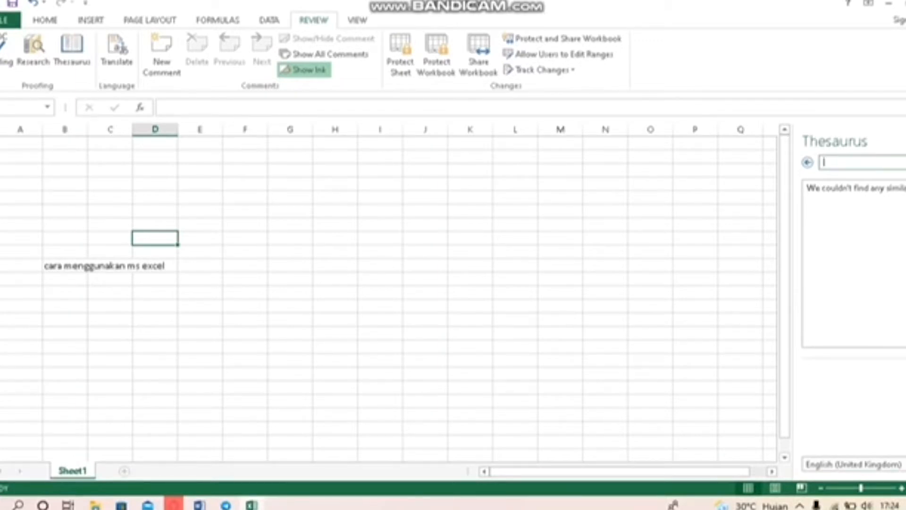
left_click(903, 464)
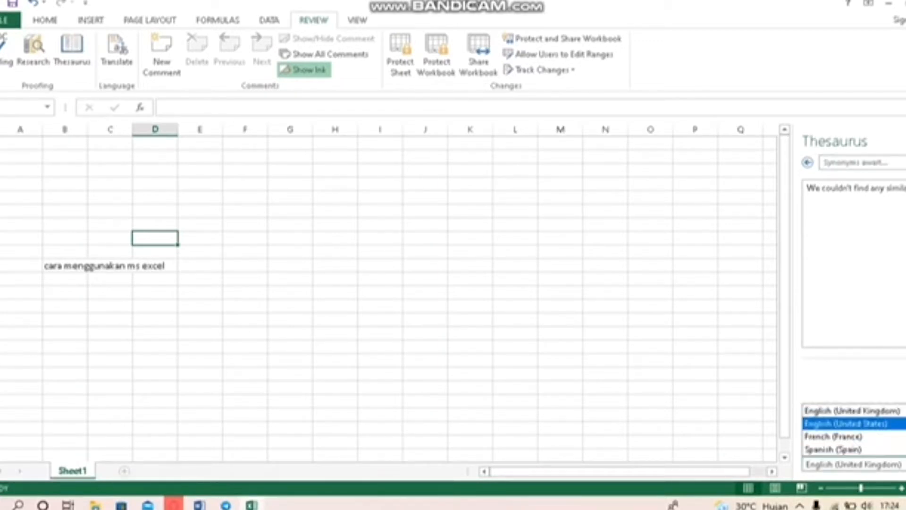
left_click(901, 410)
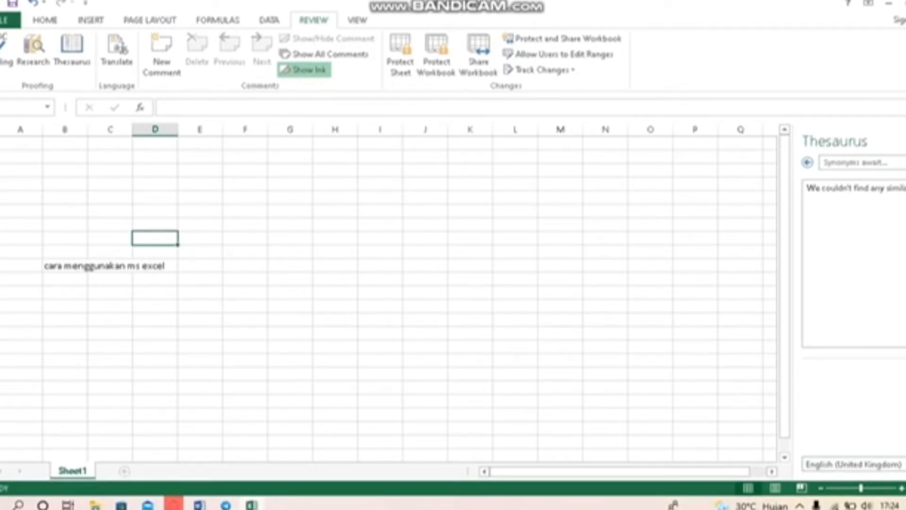
Look up synonyms for 'have' in the Thesaurus and browse the results
left_click(868, 162)
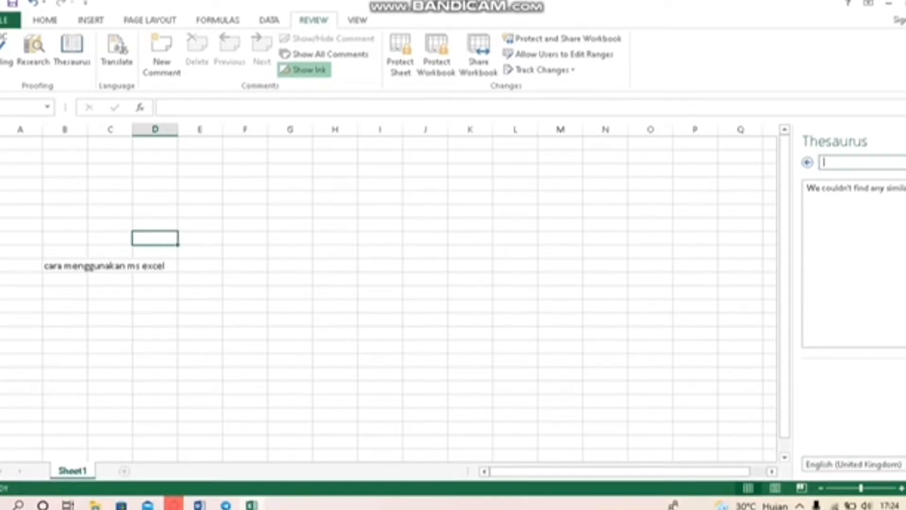
type("have")
key("Return")
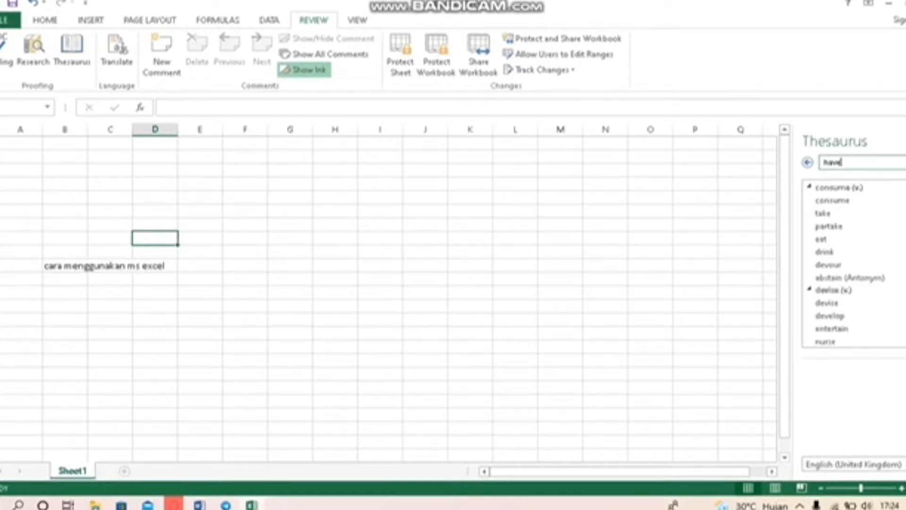
scroll(854, 264, "down", 15)
scroll(855, 264, "down", 15)
scroll(854, 264, "up", 10)
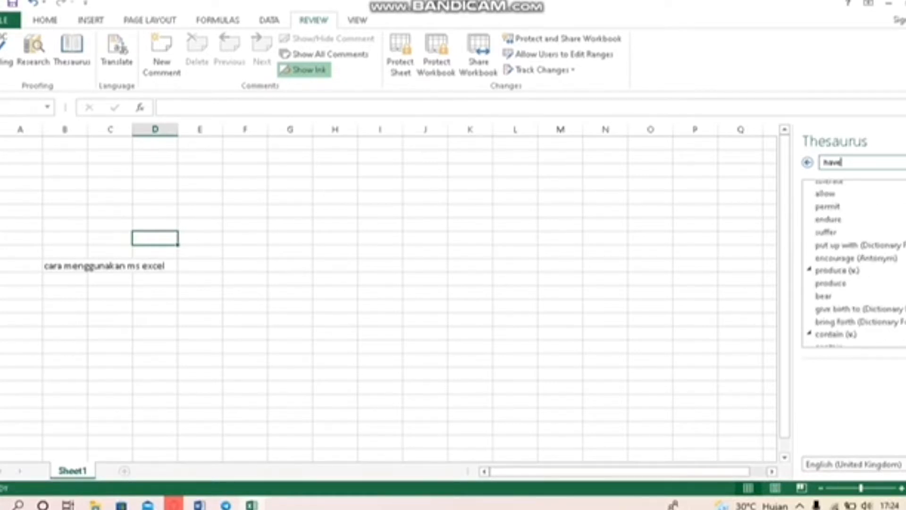
scroll(855, 264, "up", 5)
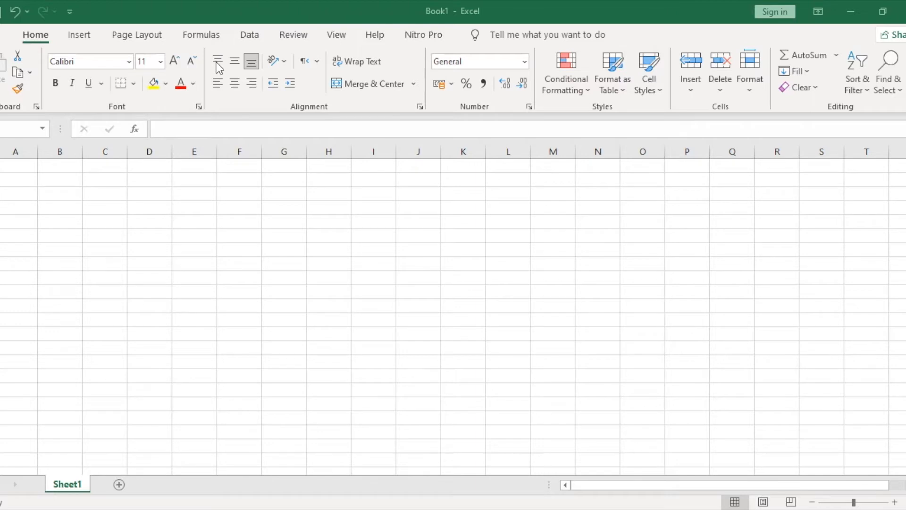
Enter the French introduction "Je m'appelle" followed by a person's full name in cell A1
left_click(24, 164)
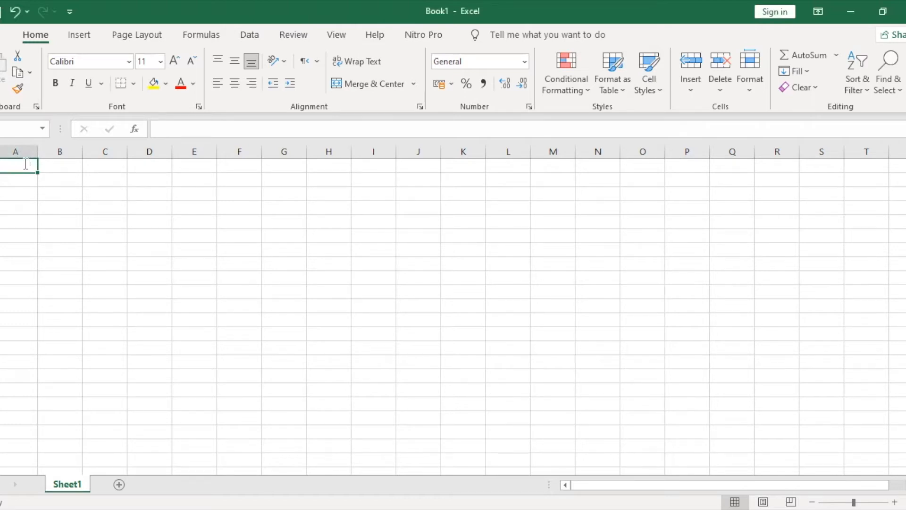
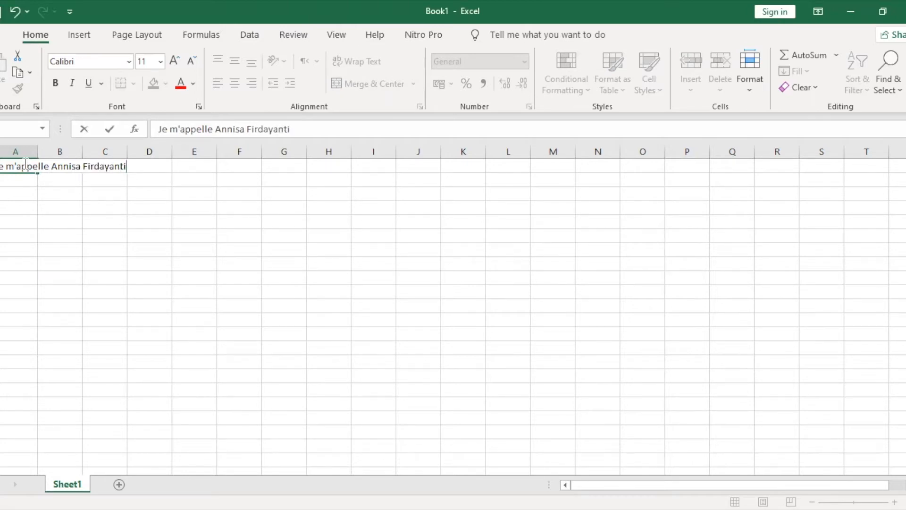
left_click(81, 194)
left_click(24, 169)
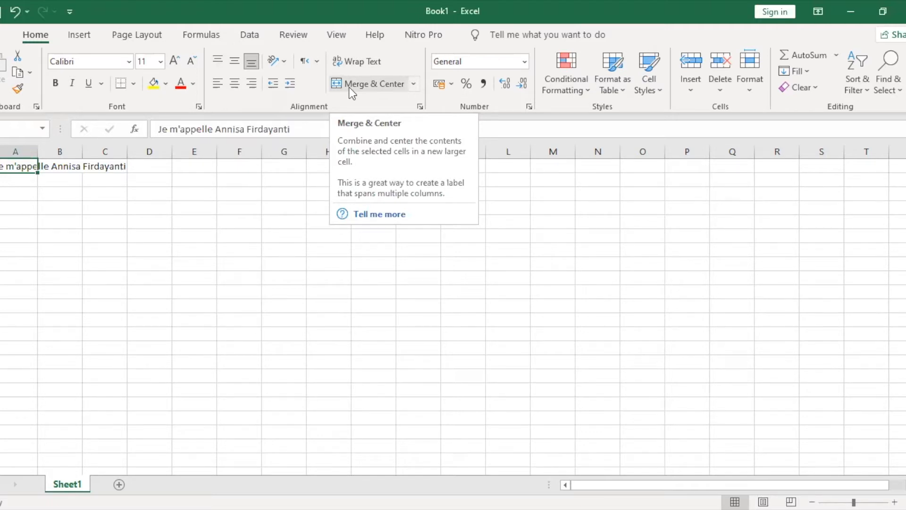
Merge and centre cells A1 through C1
left_click(105, 180)
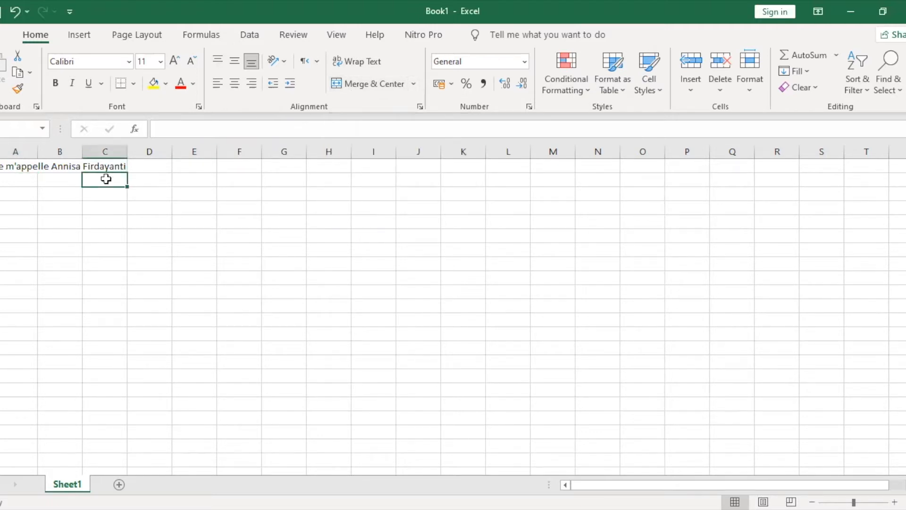
left_click(11, 164)
left_click_drag(9, 166, 104, 188)
left_click(392, 88)
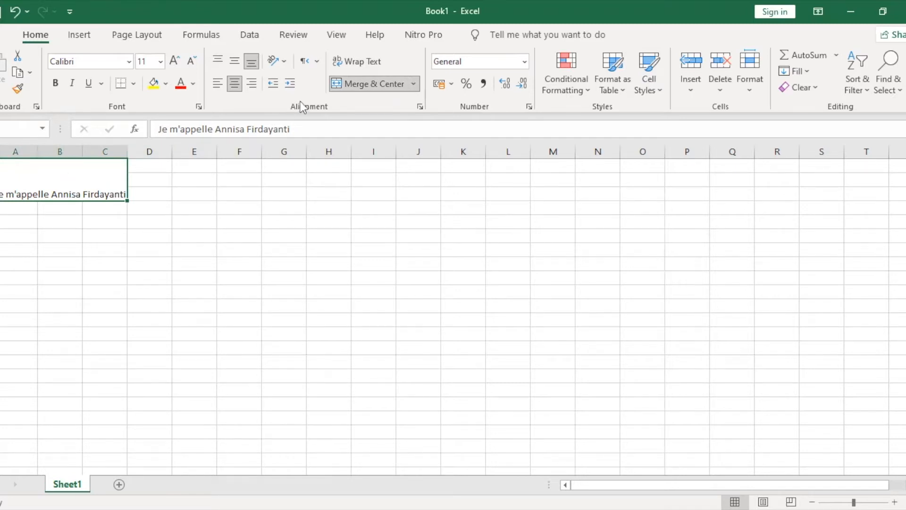
Unmerge the A1:C3 block so the sentence spills across row 1 again
left_click(390, 89)
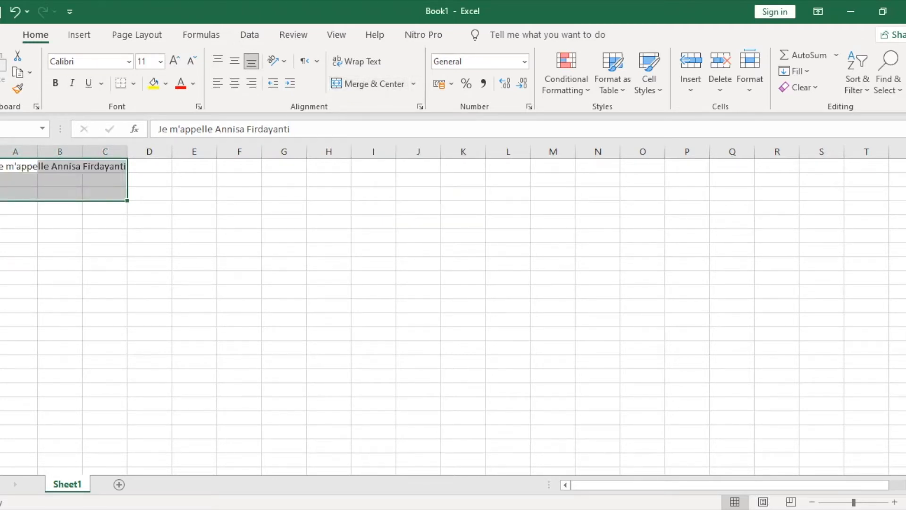
left_click(25, 183)
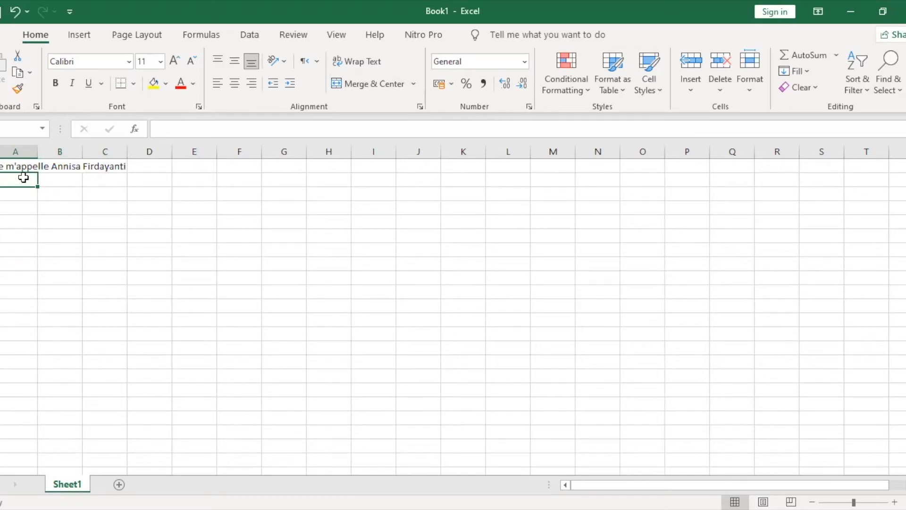
left_click_drag(57, 182, 112, 168)
left_click(24, 177)
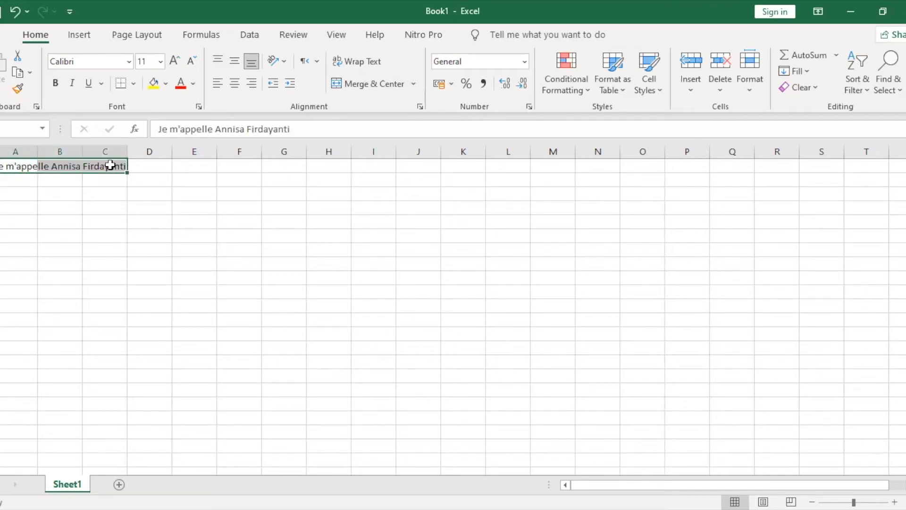
Turn Wrap Text on and back off for A1, then show the Text Direction options
left_click(23, 168)
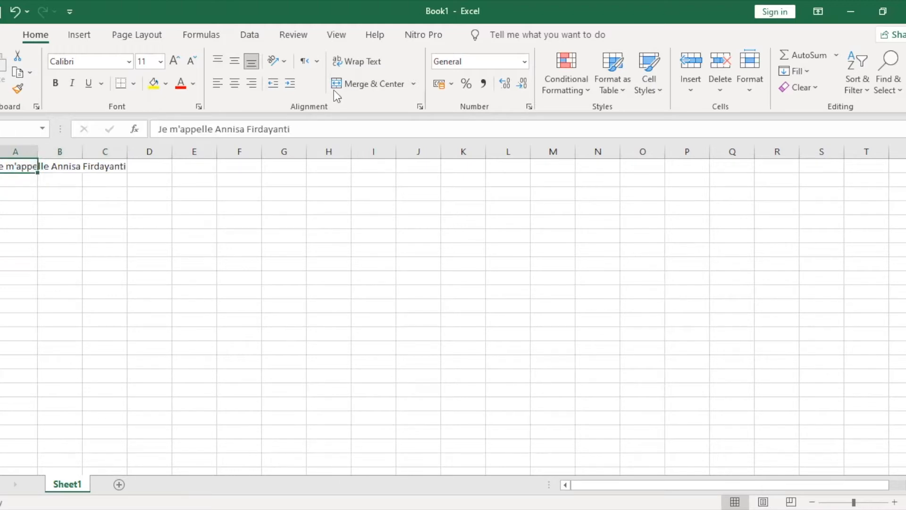
left_click(361, 64)
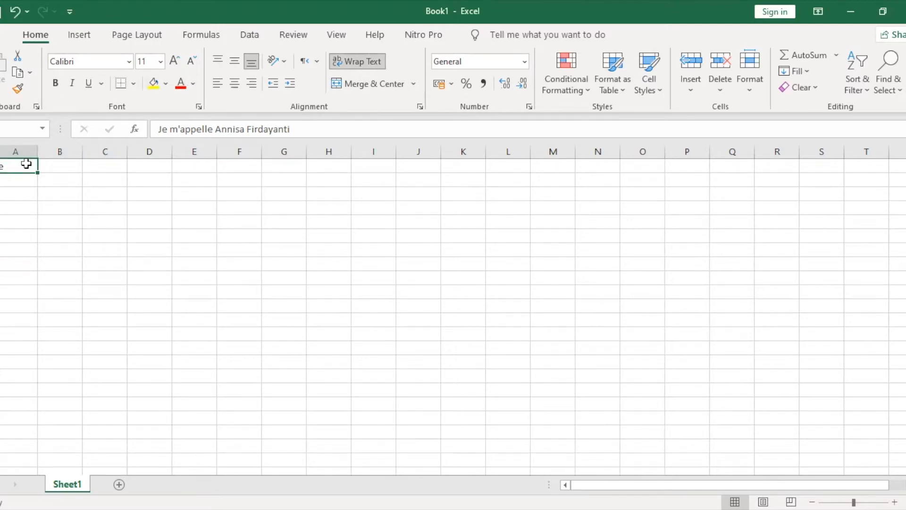
left_click(46, 170)
left_click_drag(16, 180, 8, 166)
left_click(8, 166)
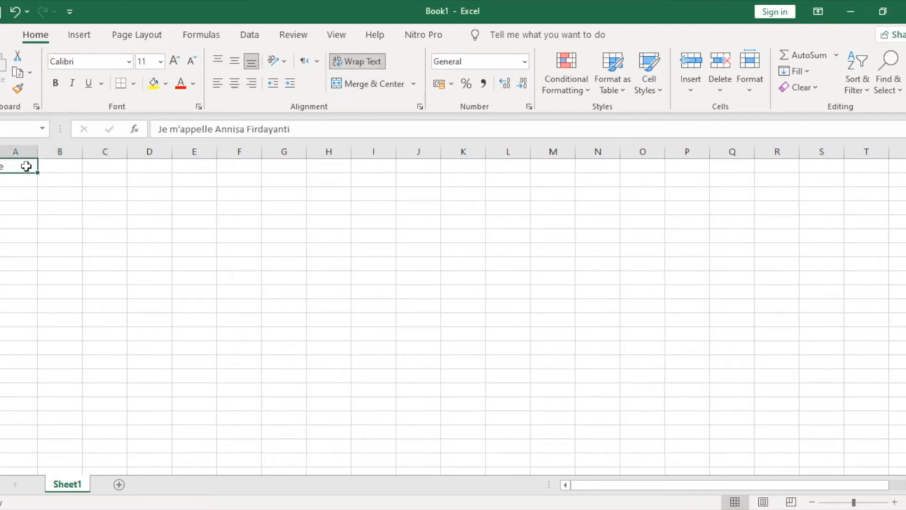
left_click(355, 58)
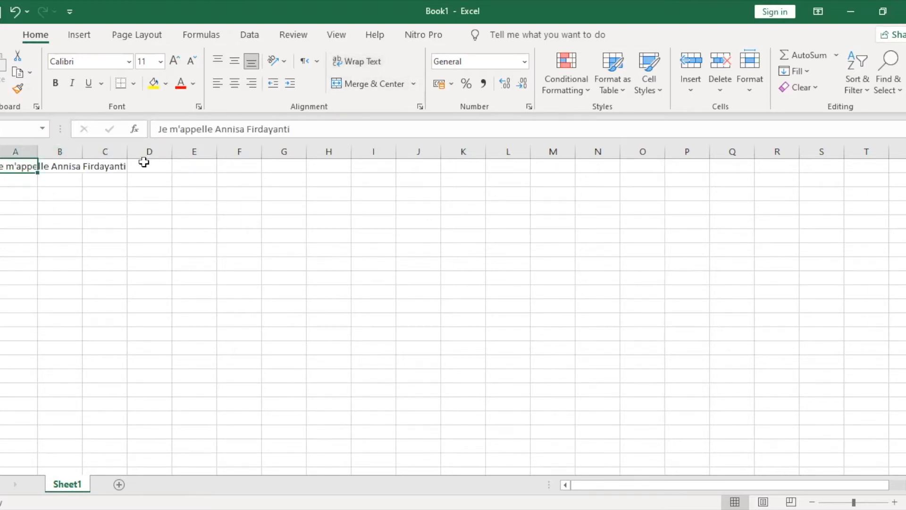
left_click(317, 62)
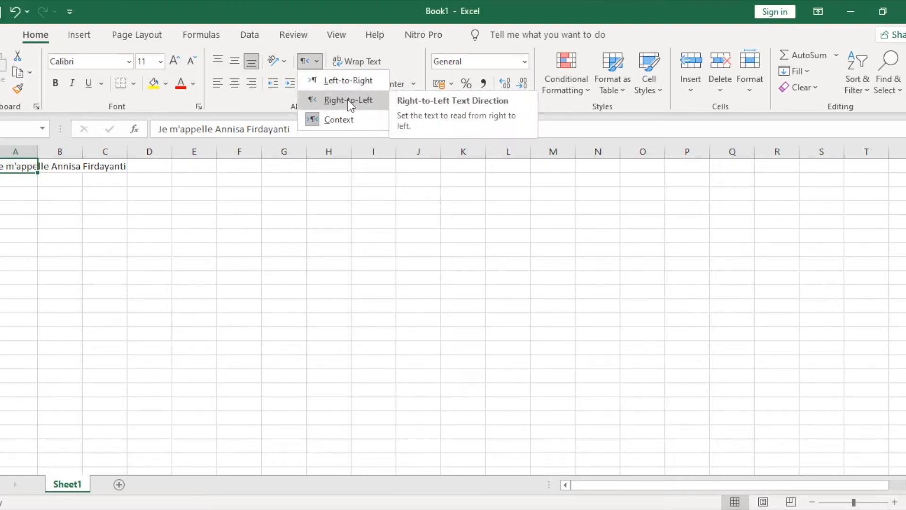
Close the Text Direction options and left-align the sentence across A1:C1
left_click(57, 185)
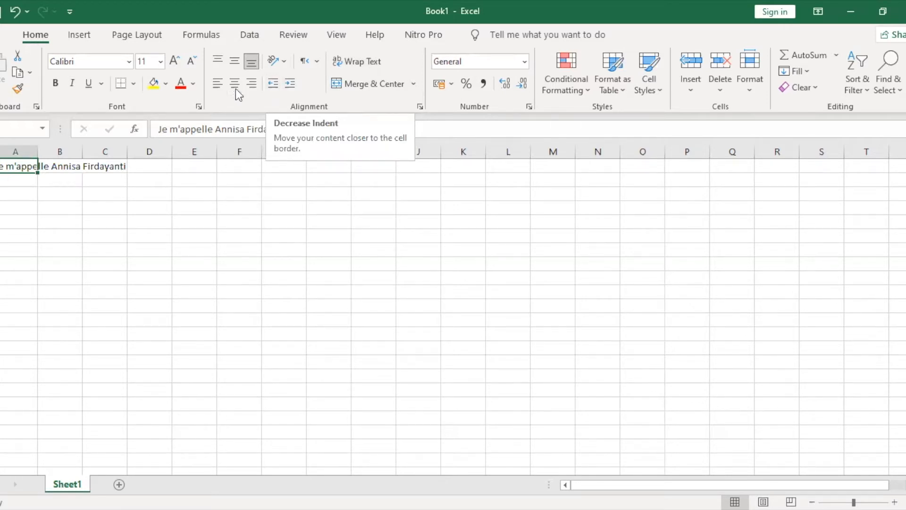
left_click_drag(21, 164, 118, 166)
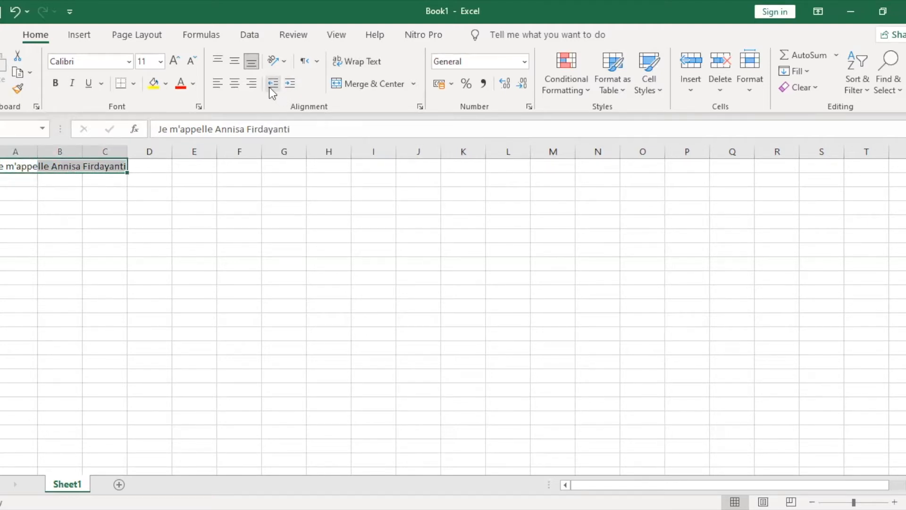
left_click(295, 84)
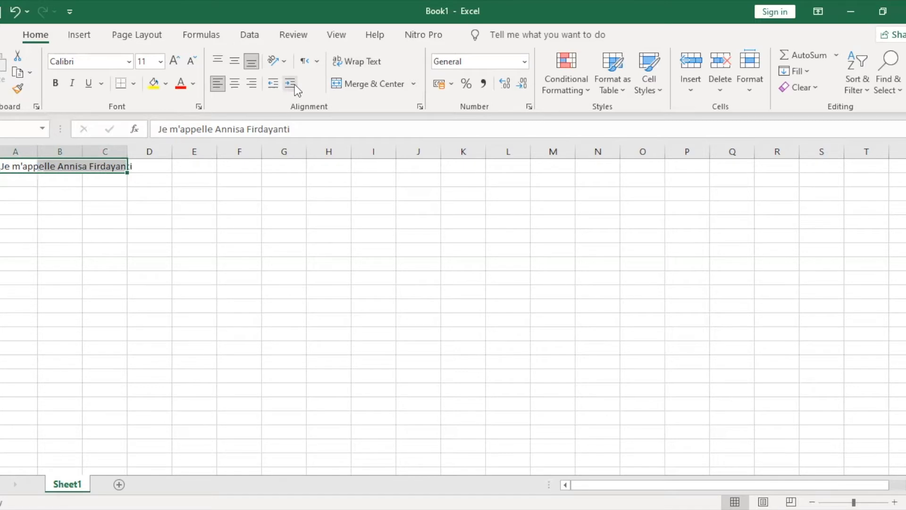
Indent the sentence three steps right, then remove the indent back to zero
left_click(276, 86)
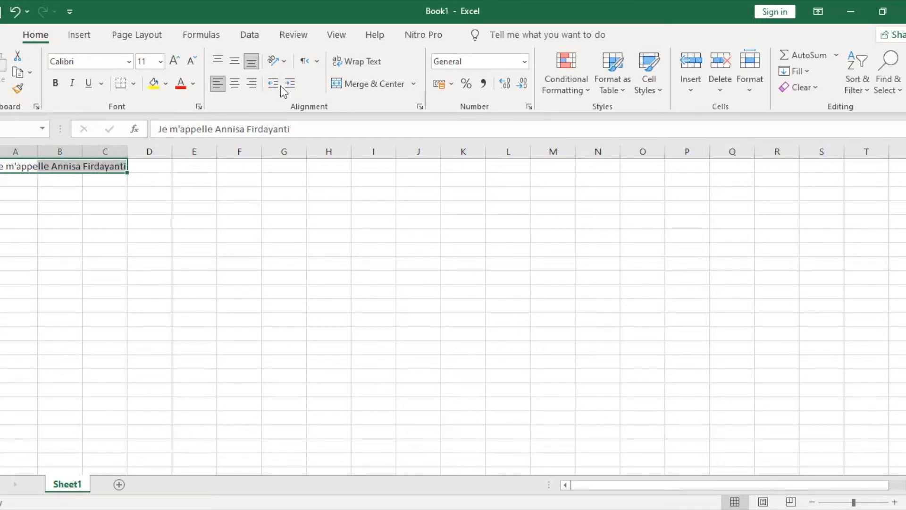
left_click(289, 84)
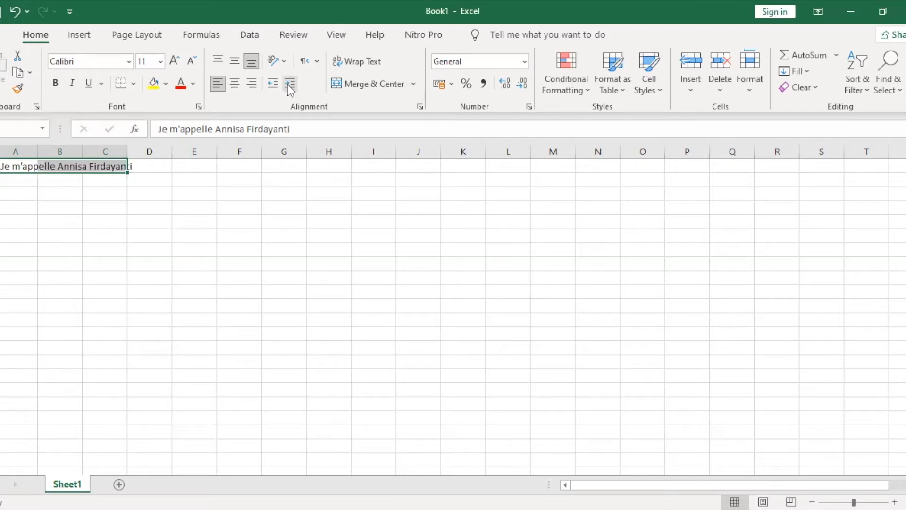
left_click(287, 84)
left_click(288, 84)
left_click(288, 84)
left_click(288, 84)
left_click(288, 84)
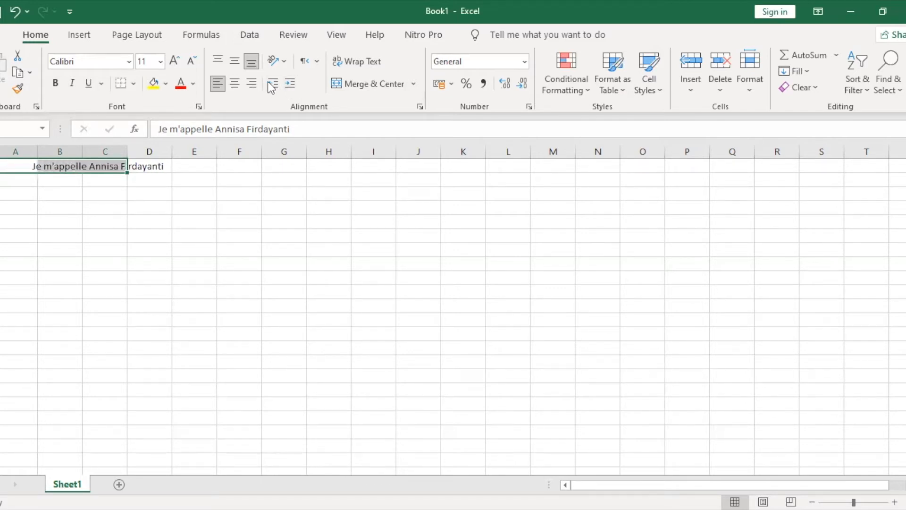
left_click(273, 85)
left_click(273, 85)
left_click(272, 85)
left_click(273, 85)
left_click(273, 85)
left_click(272, 85)
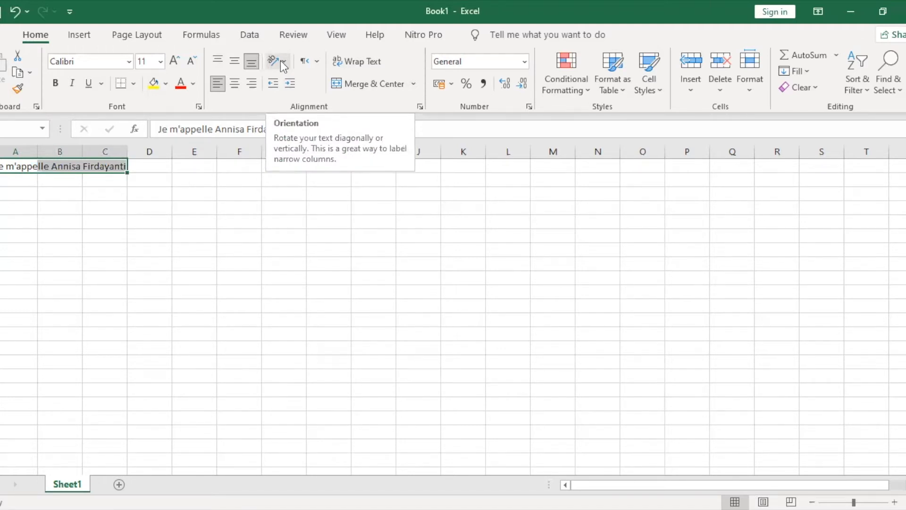
left_click(281, 61)
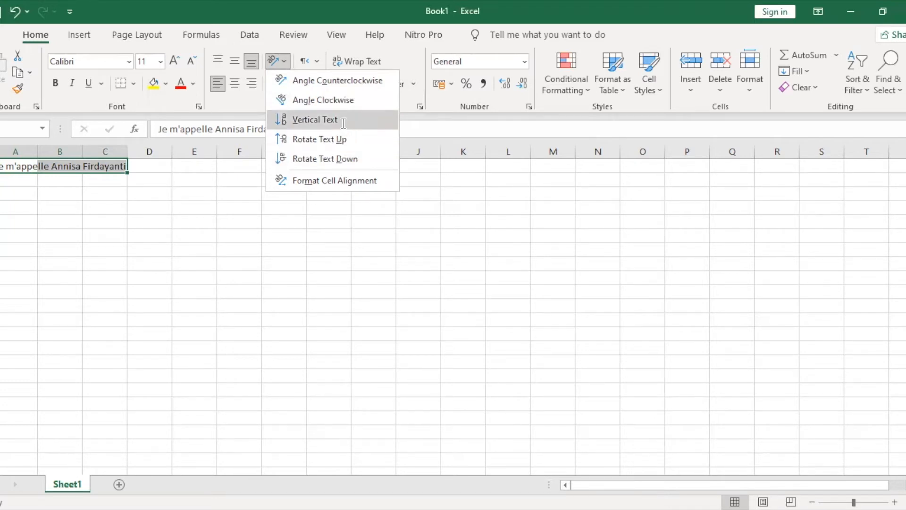
left_click(285, 64)
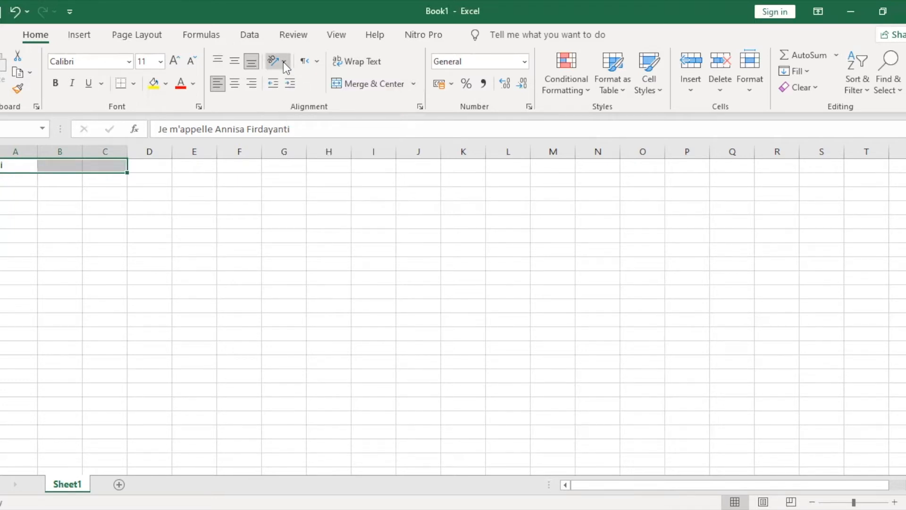
left_click(285, 64)
left_click(310, 77)
left_click(285, 67)
left_click(297, 104)
left_click_drag(24, 171, 103, 182)
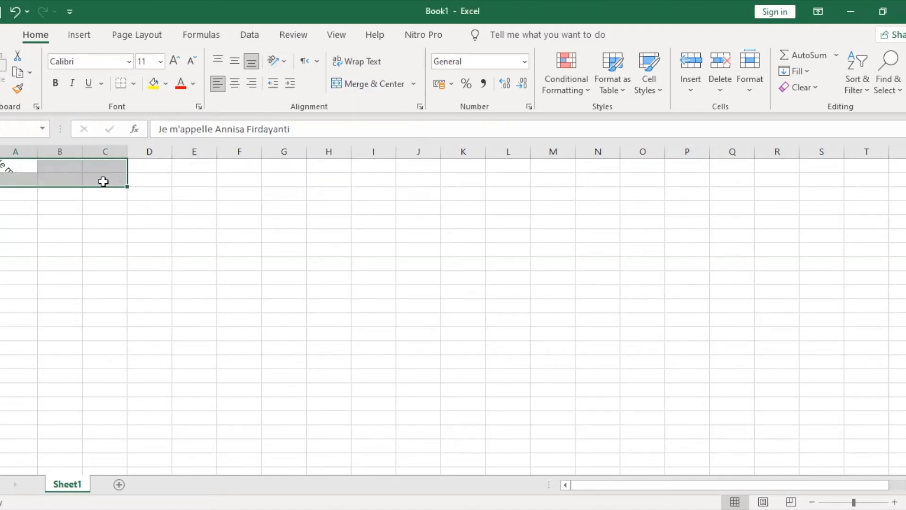
left_click(372, 85)
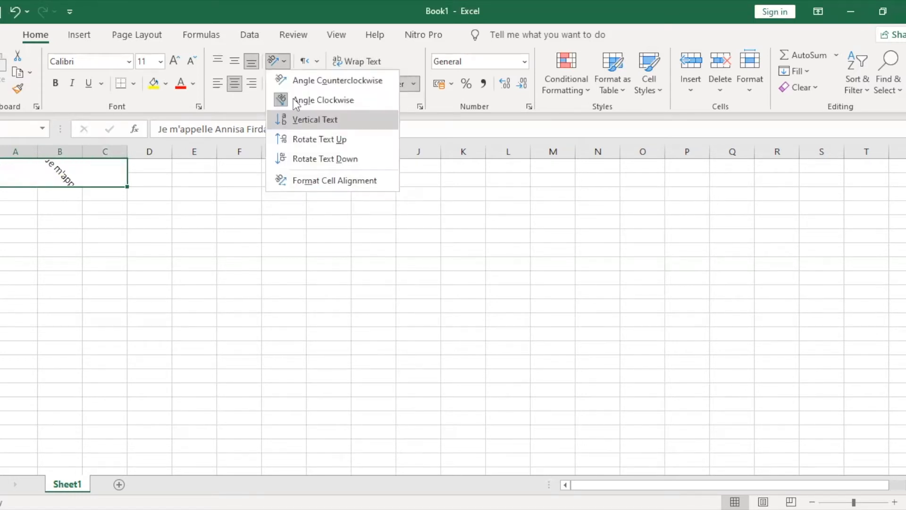
left_click(307, 119)
left_click(278, 61)
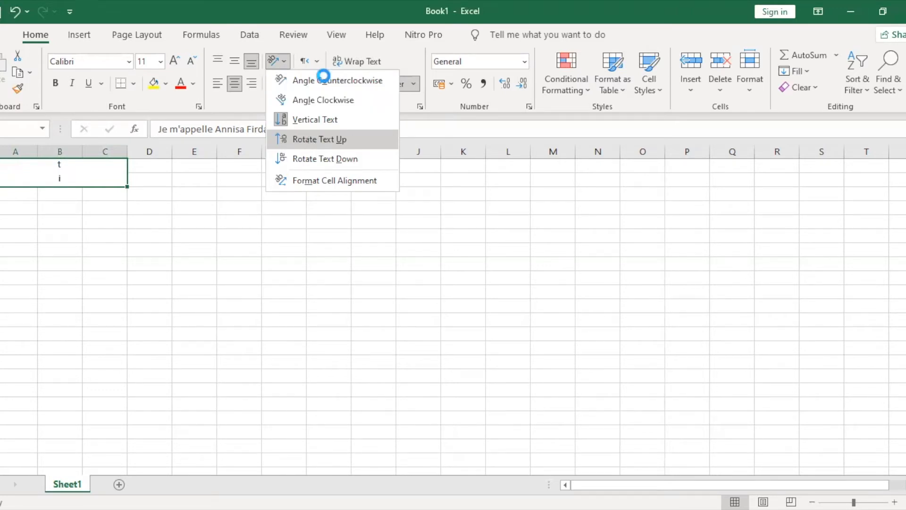
left_click(324, 78)
left_click(266, 56)
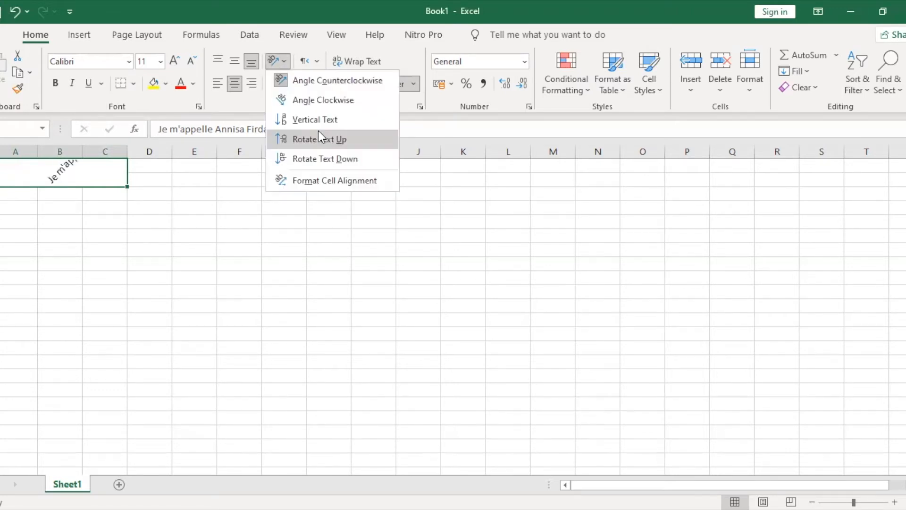
left_click(320, 133)
left_click(18, 11)
left_click(18, 12)
left_click(18, 11)
left_click(18, 12)
left_click(18, 12)
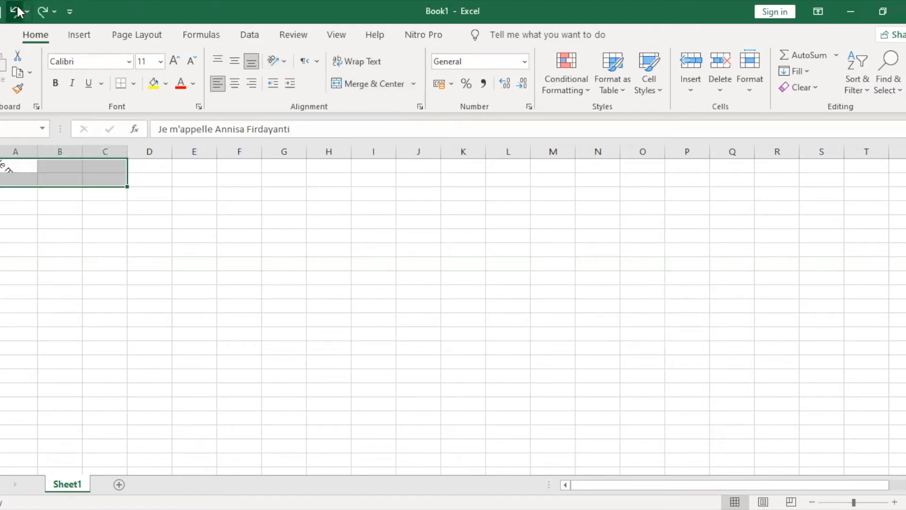
left_click(18, 12)
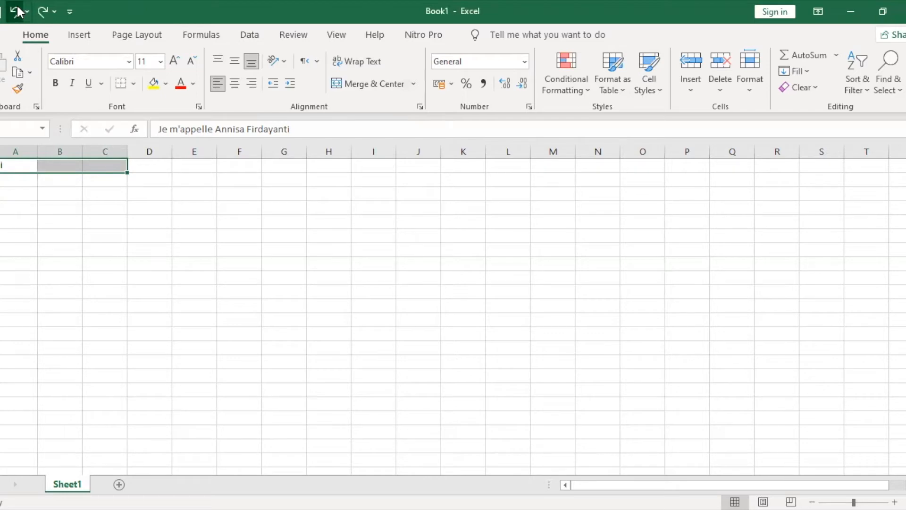
left_click(15, 10)
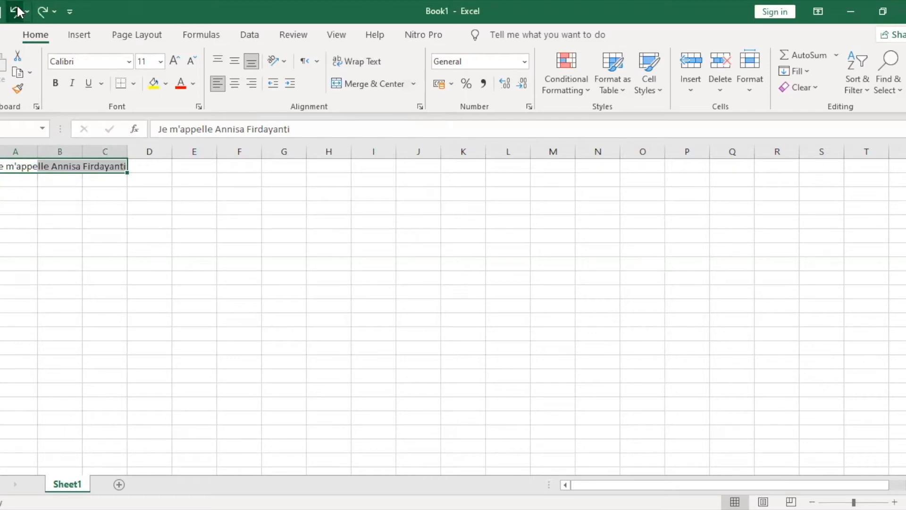
Merge and centre A1:C1, unmerge it, then merge and centre A1:C2 instead
left_click(392, 89)
left_click_drag(77, 168, 126, 181)
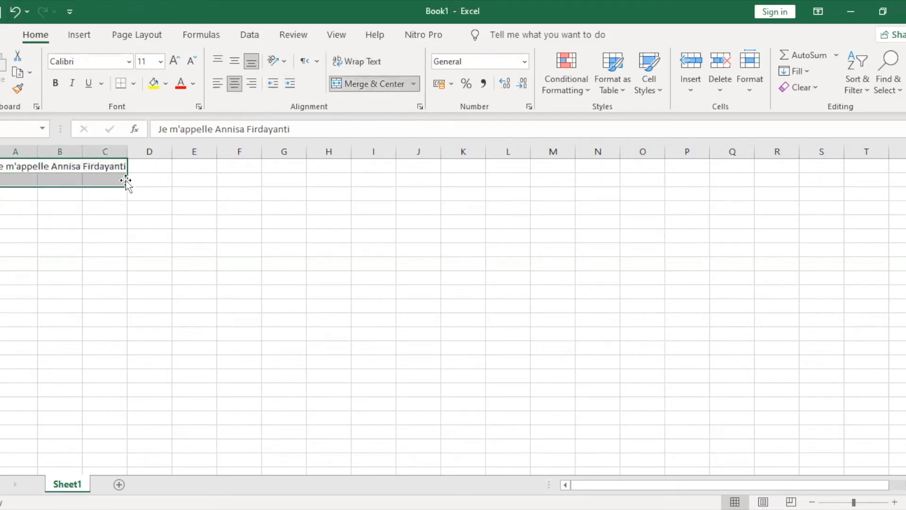
left_click(355, 86)
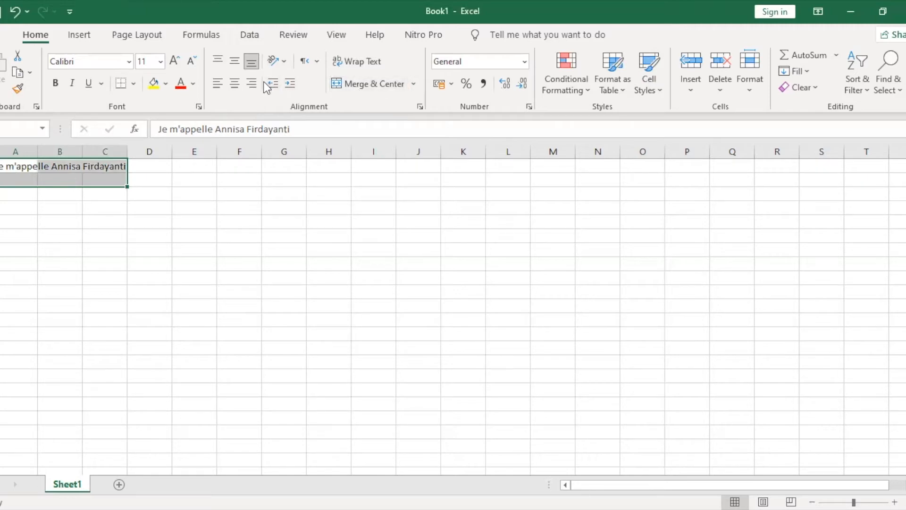
left_click(347, 84)
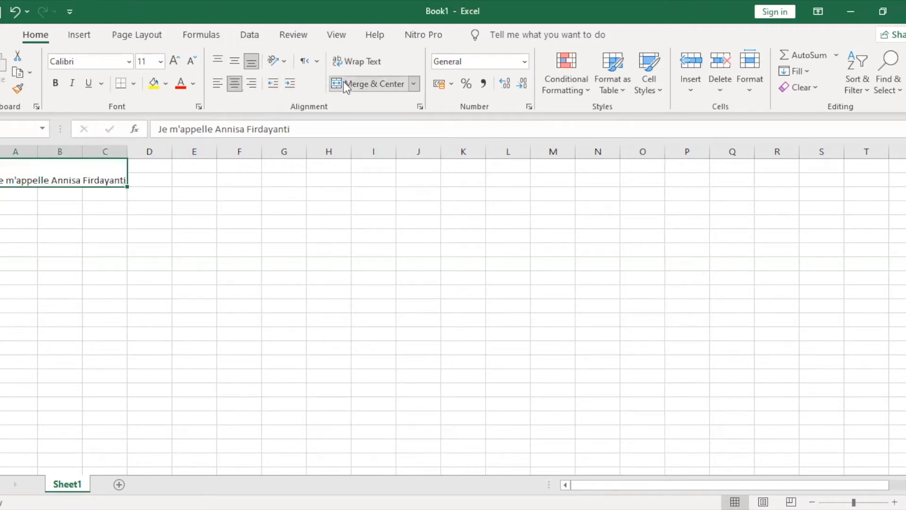
Try right alignment and font size 9, then centre the sentence horizontally in the merged cell
left_click(253, 86)
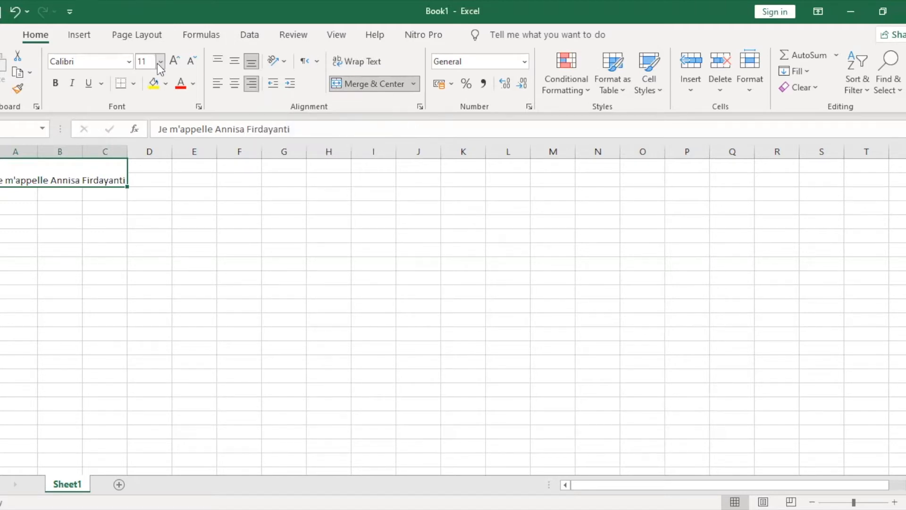
left_click(161, 61)
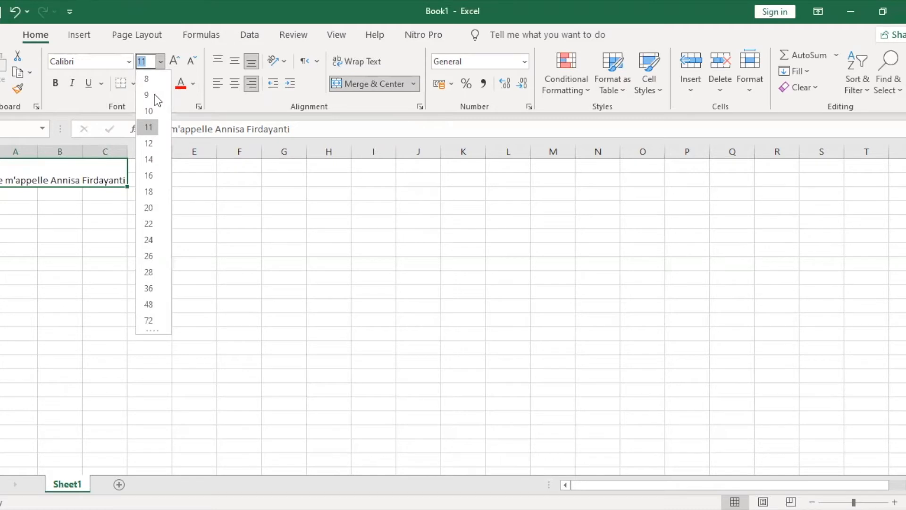
left_click(147, 94)
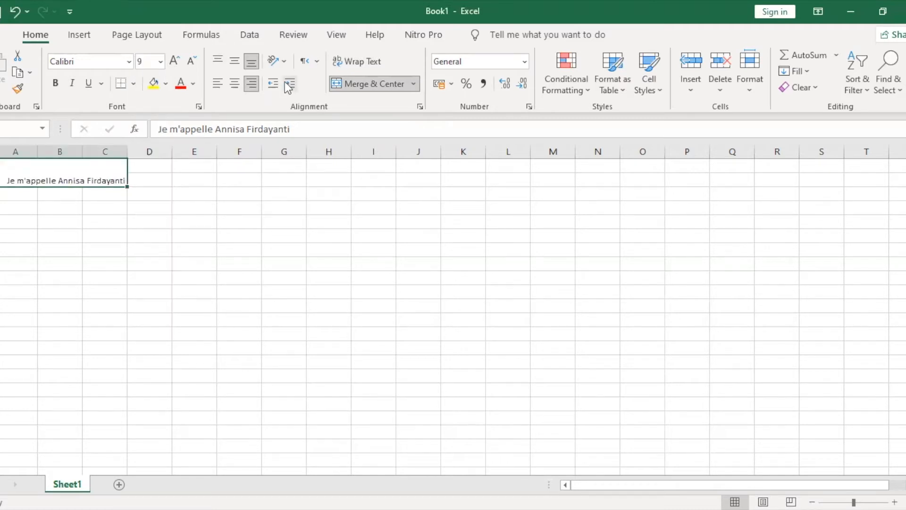
left_click(254, 84)
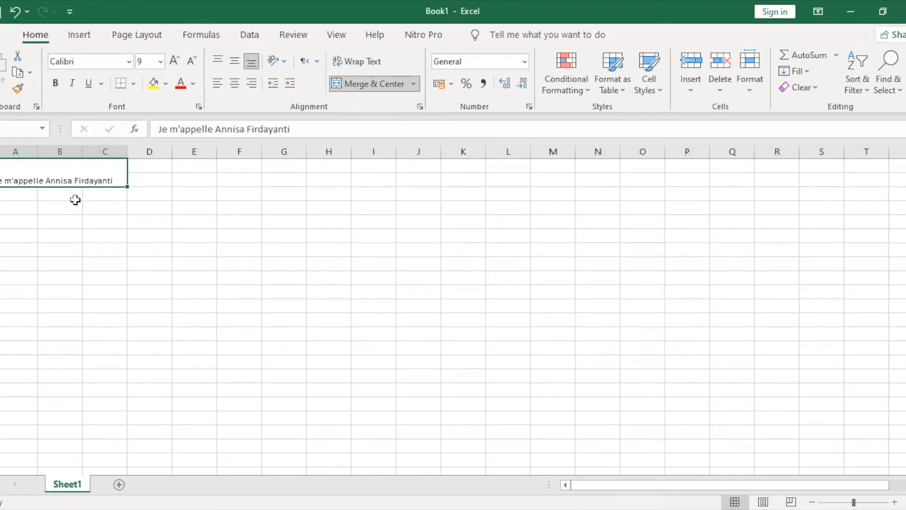
left_click(253, 85)
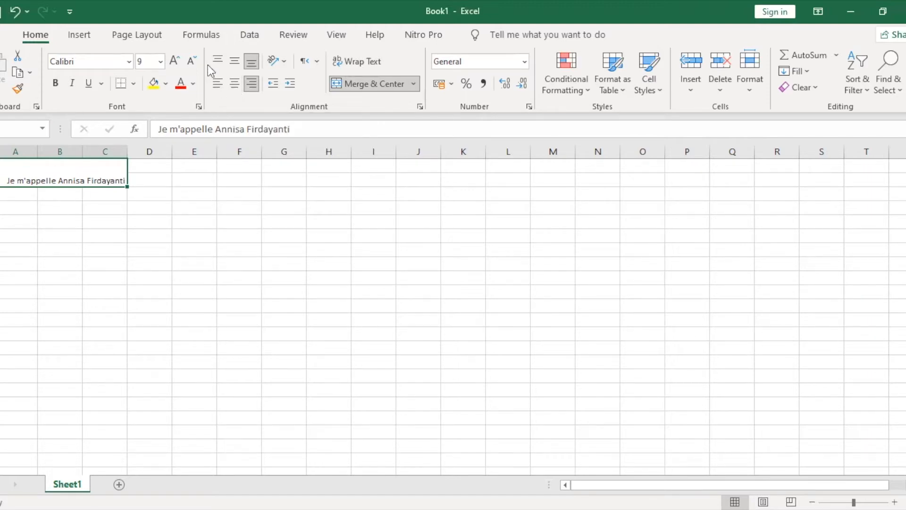
left_click(230, 83)
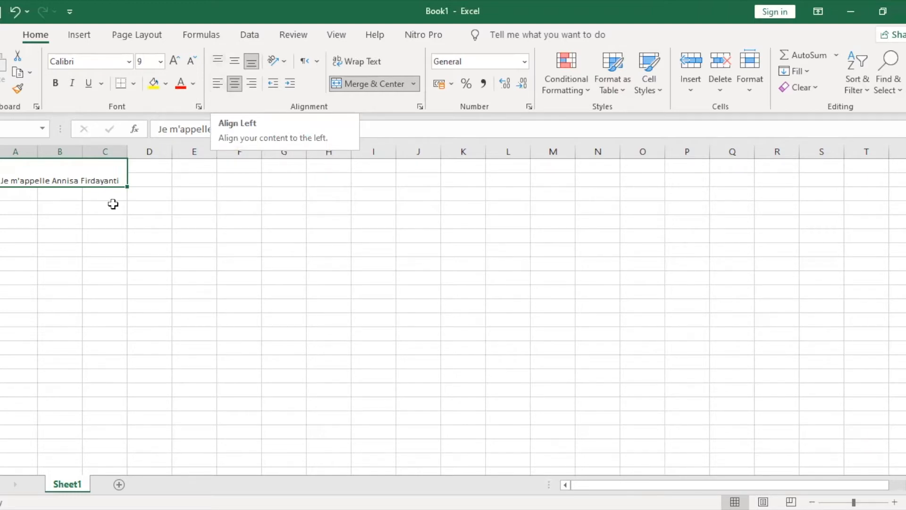
Left-align the sentence and, after trying bottom and middle, set it to Top Align
left_click(218, 85)
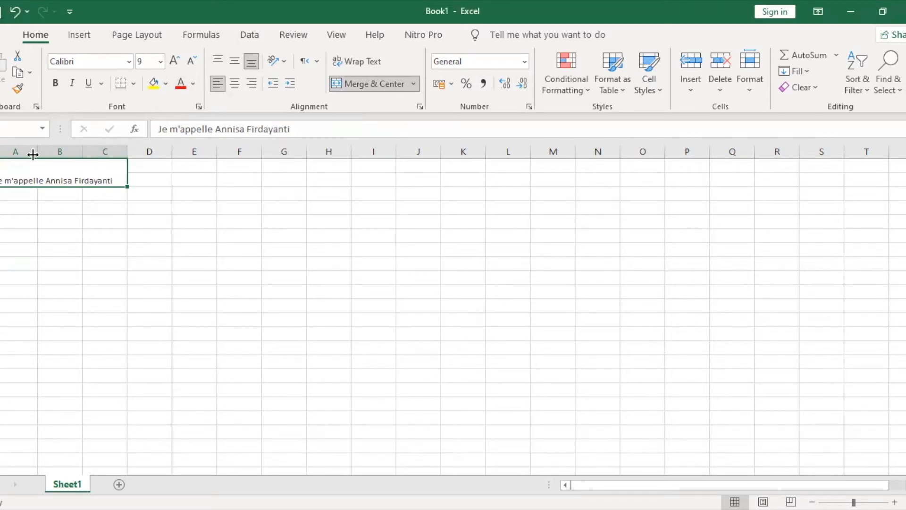
left_click(253, 63)
left_click(234, 63)
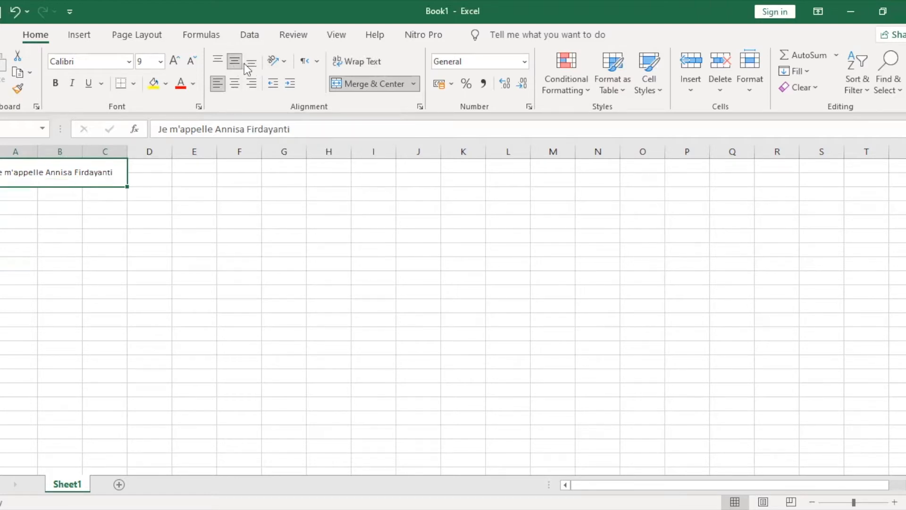
left_click(245, 65)
left_click(238, 66)
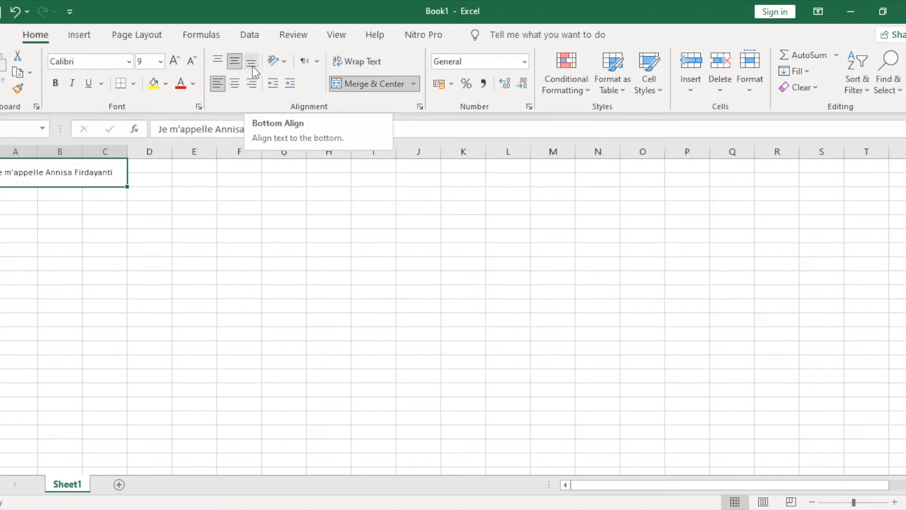
left_click(253, 67)
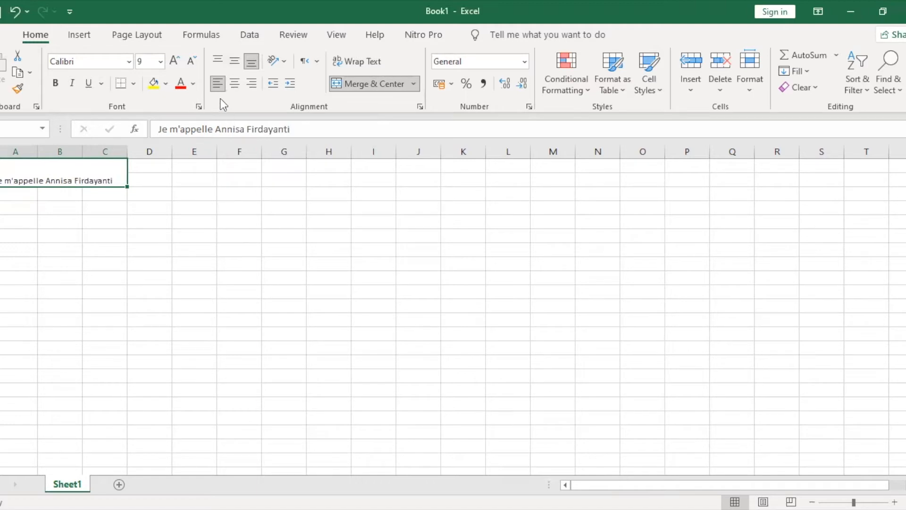
left_click(231, 64)
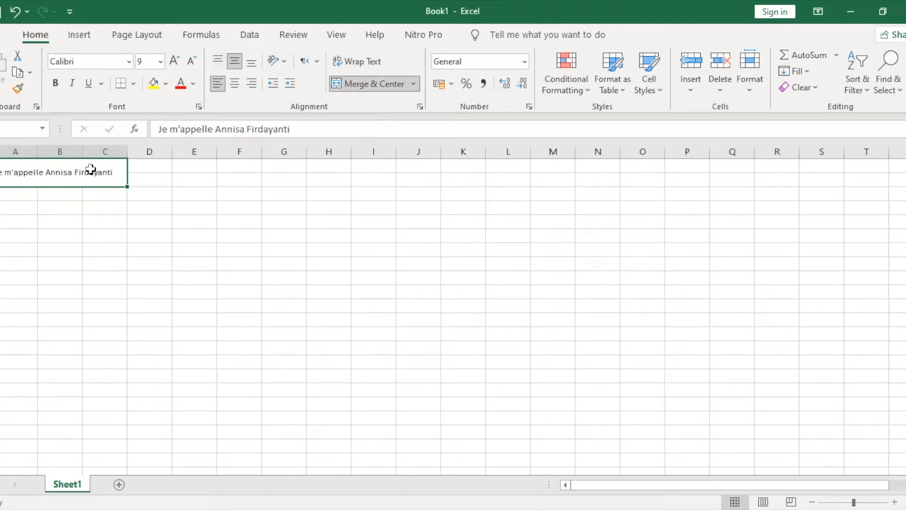
left_click(217, 63)
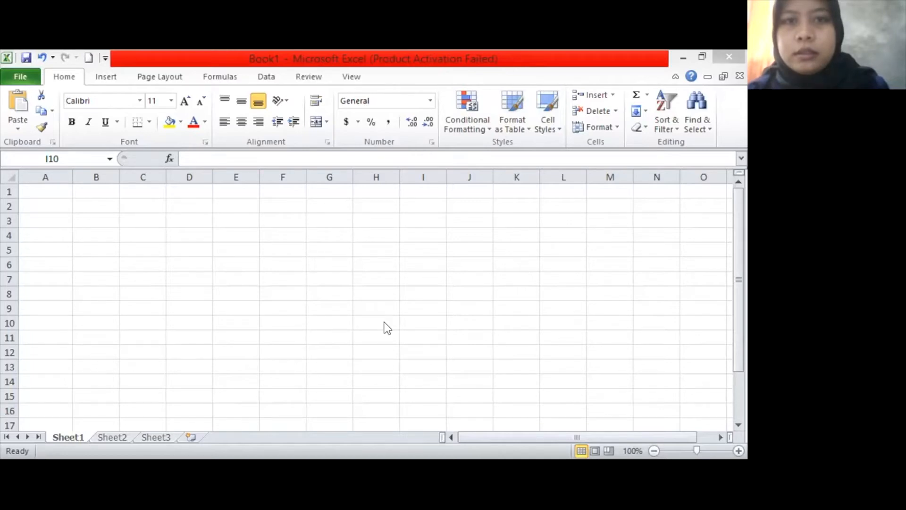
Display the Home tab's Number Format list using the Alt+H, N shortcut
key("alt+h")
key("n")
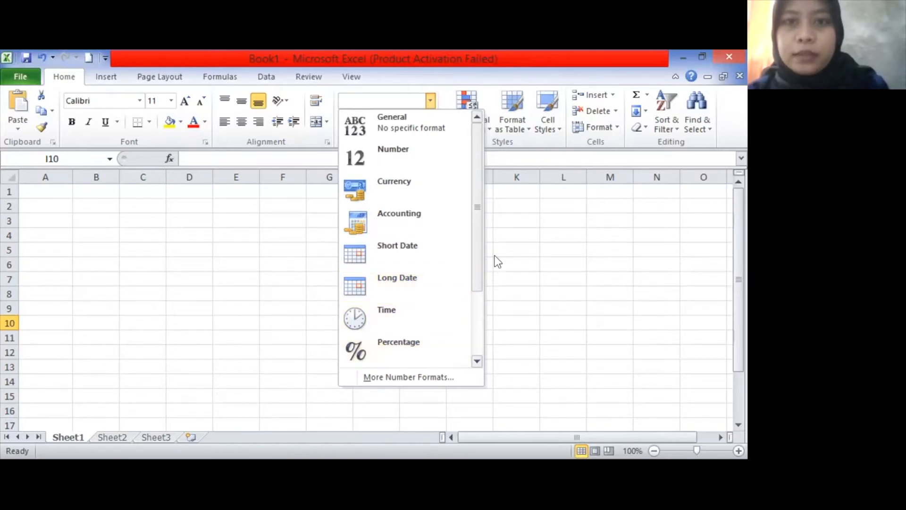
Close the Number Format list keeping General, and browse the accounting currency choices without picking one
left_click(350, 127)
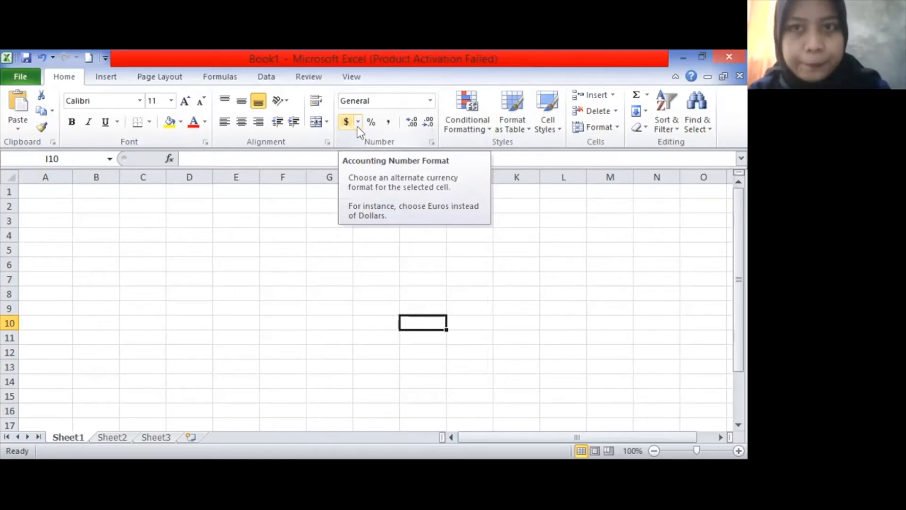
left_click(357, 122)
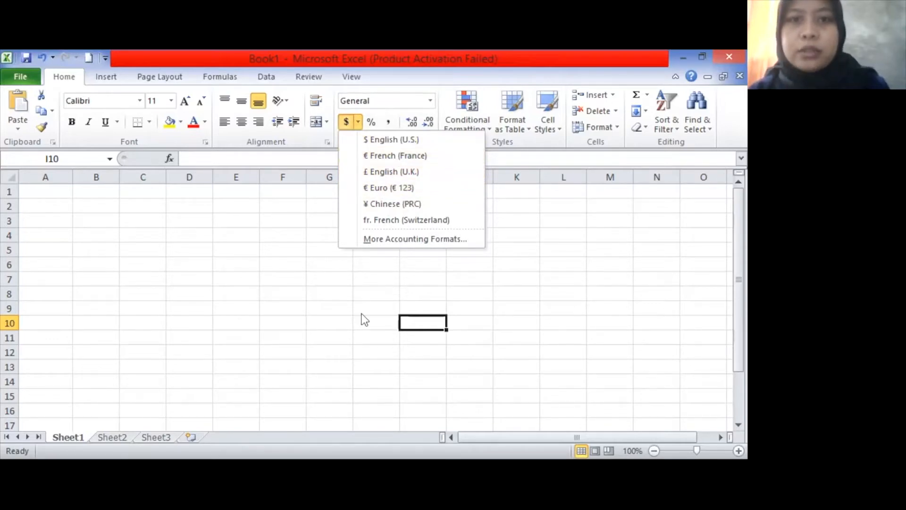
left_click(370, 127)
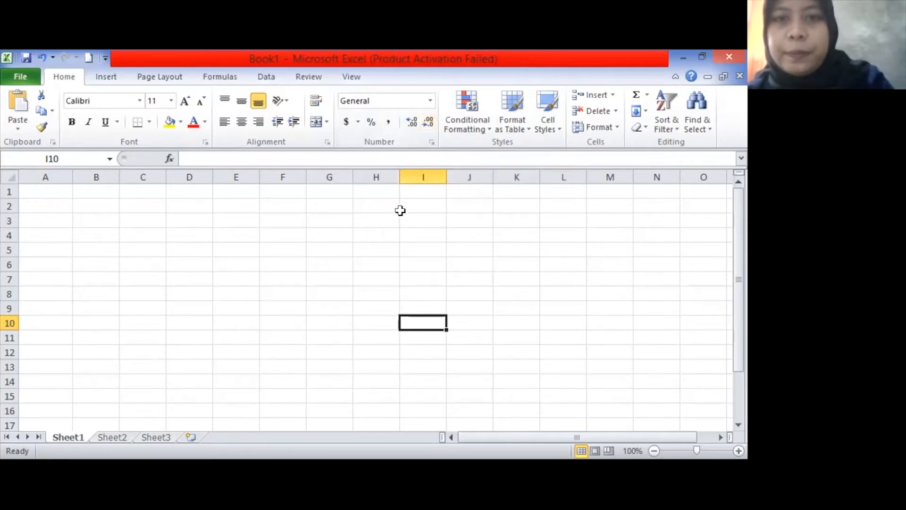
Enter 1000000 in B2, apply Percent Style, then Comma Style with thousands separators
left_click(95, 205)
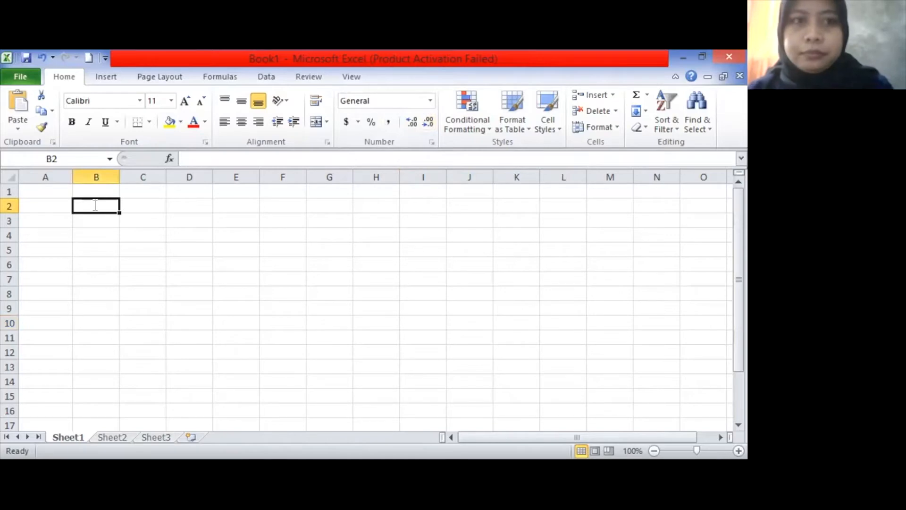
type("1000")
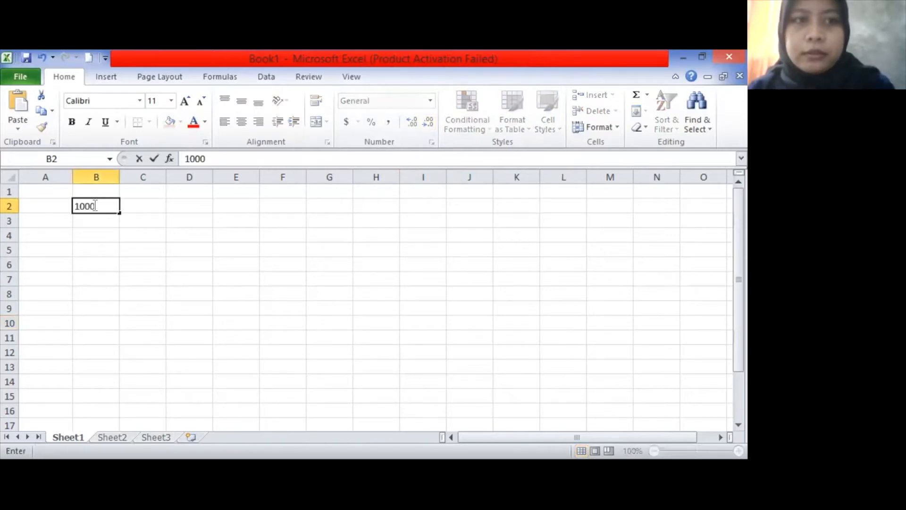
type("000")
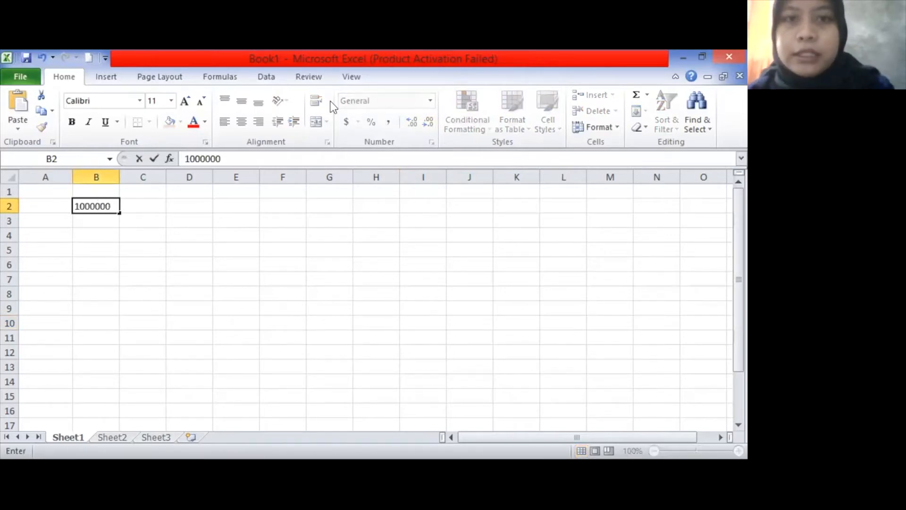
left_click(161, 202)
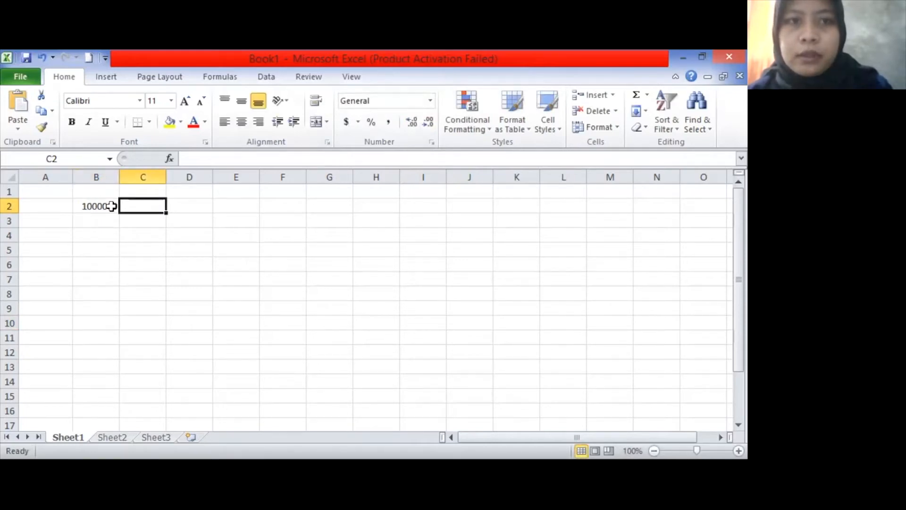
key("Left")
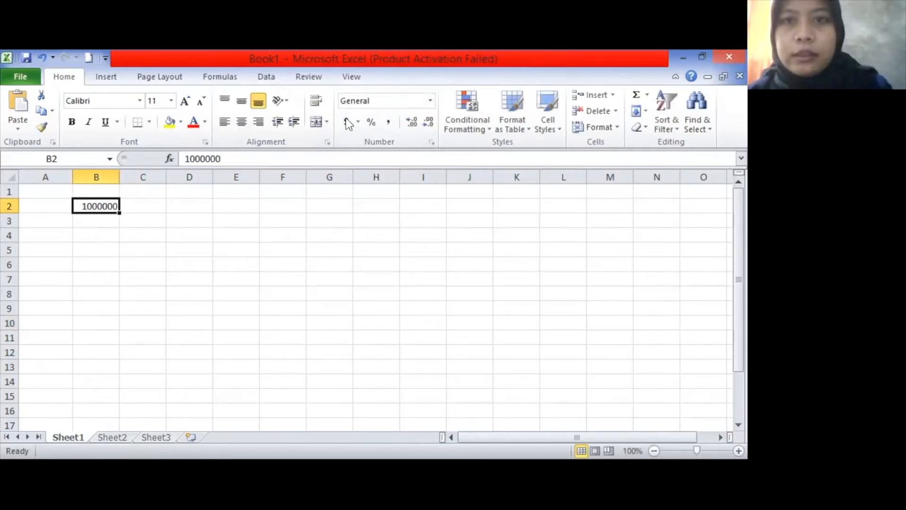
left_click(372, 122)
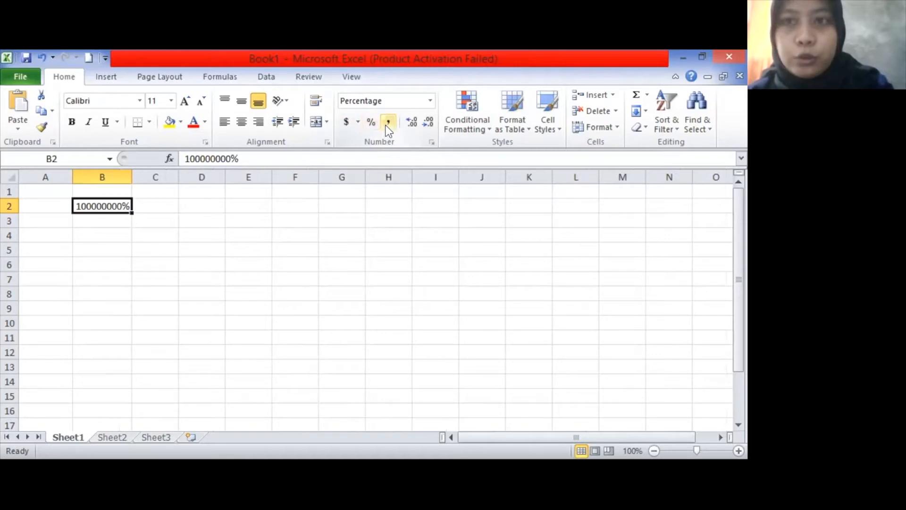
left_click(386, 125)
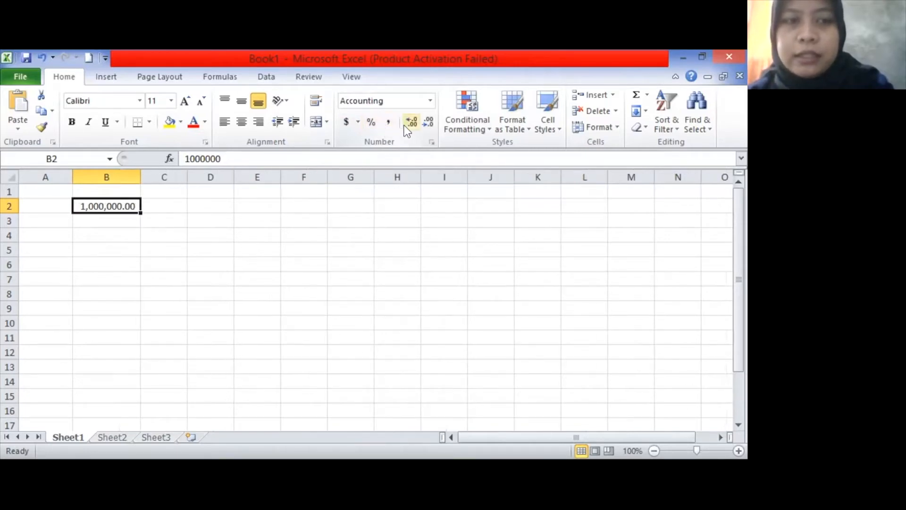
left_click(404, 125)
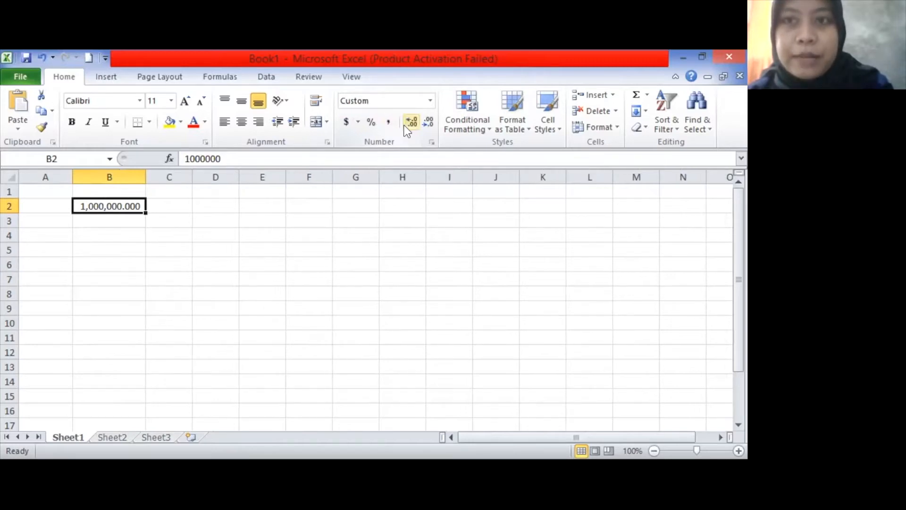
left_click(428, 124)
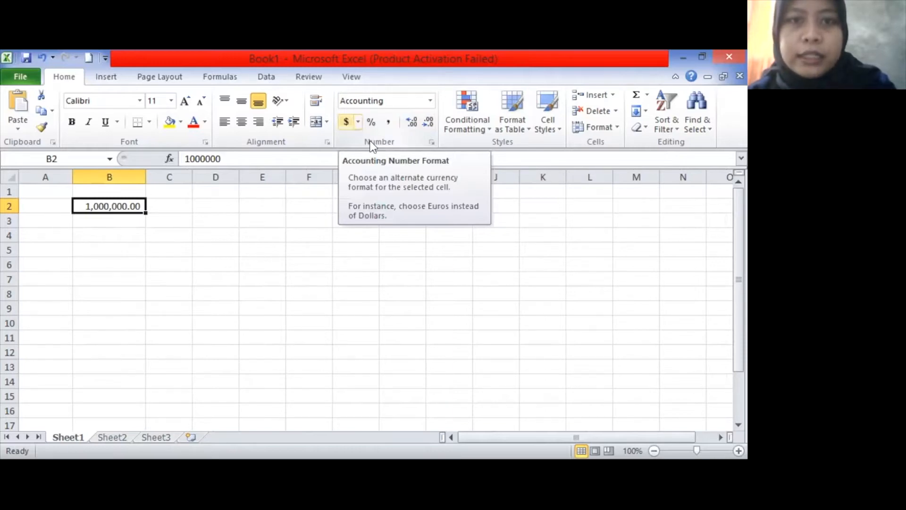
Give B2 the $ English (U.S.) accounting format and bring up the Conditional Formatting menu
left_click(358, 122)
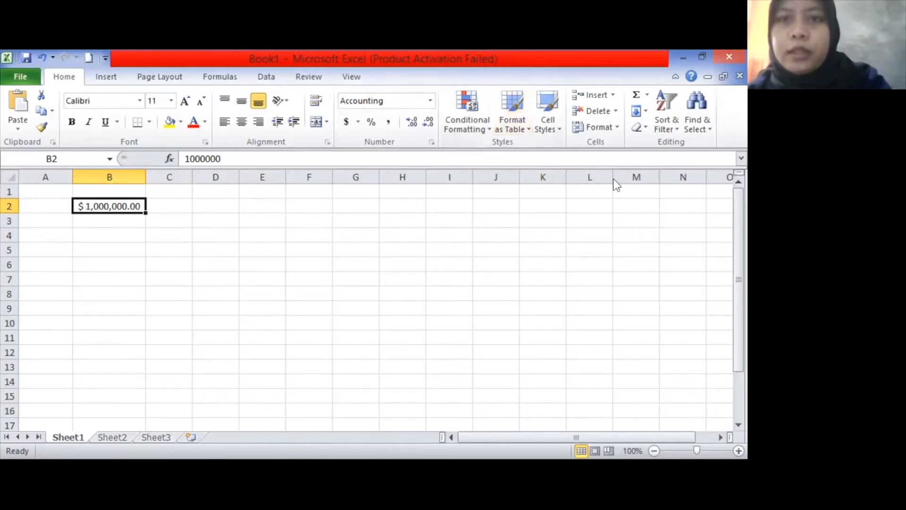
left_click(468, 133)
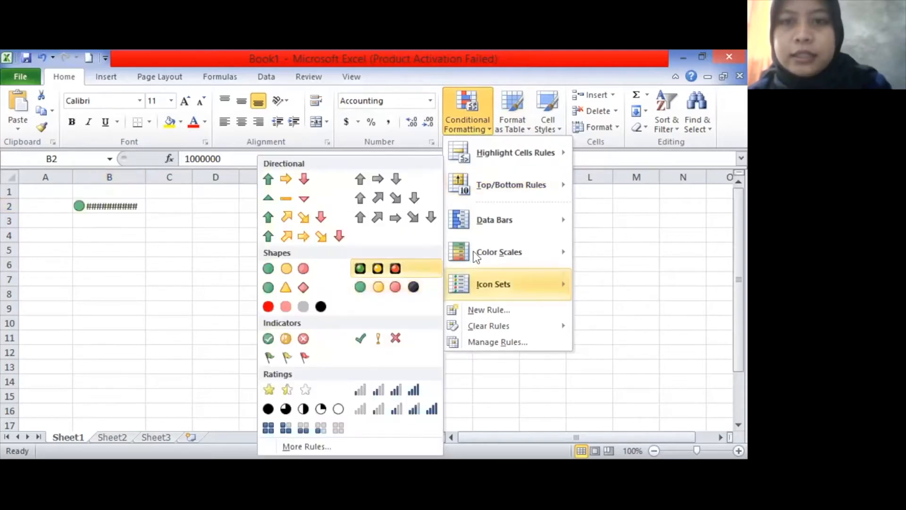
Preview Icon Sets, Data Bars, Top/Bottom and Highlight Cells Rules, then dismiss them unapplied
mouse_move(535, 224)
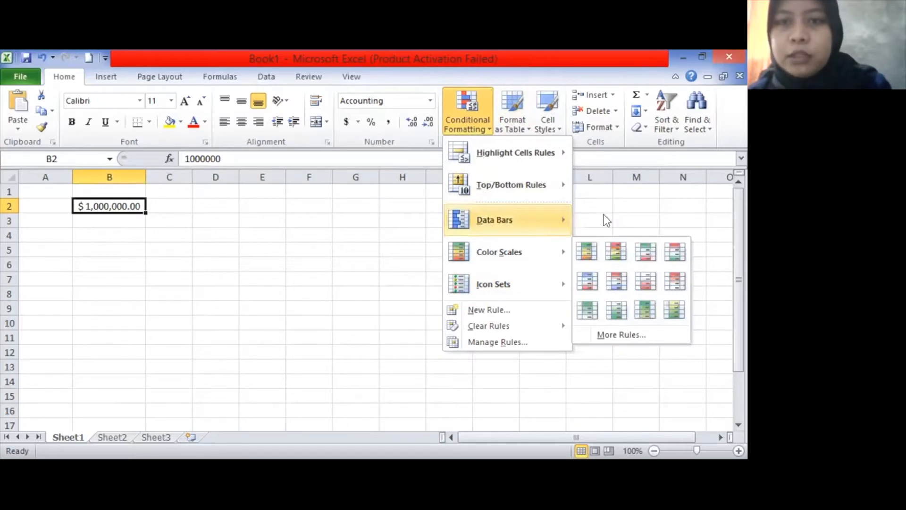
mouse_move(532, 198)
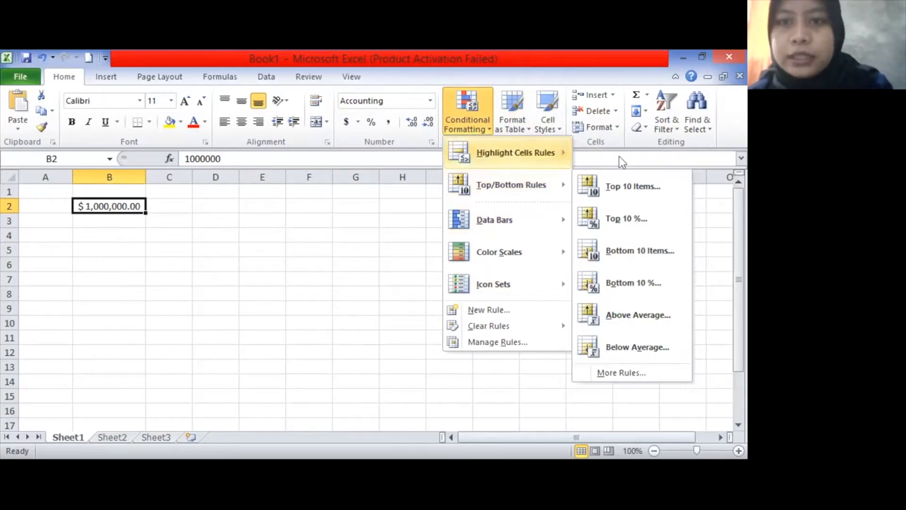
mouse_move(525, 157)
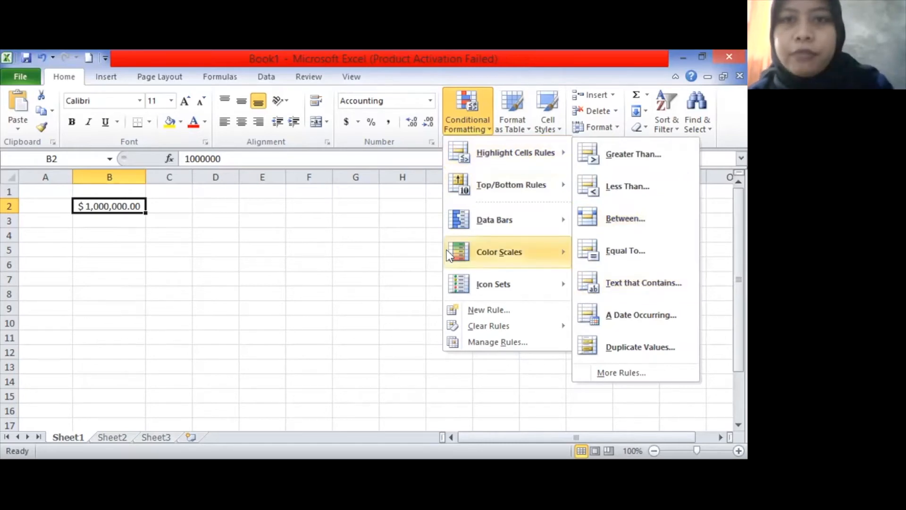
left_click(527, 134)
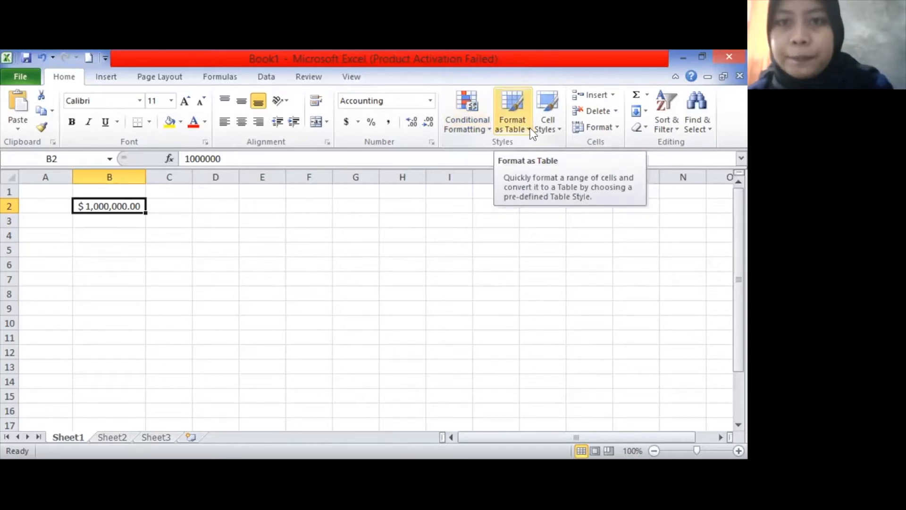
Select the range F4:G8 and display the Cell Styles gallery
left_click_drag(301, 234, 359, 293)
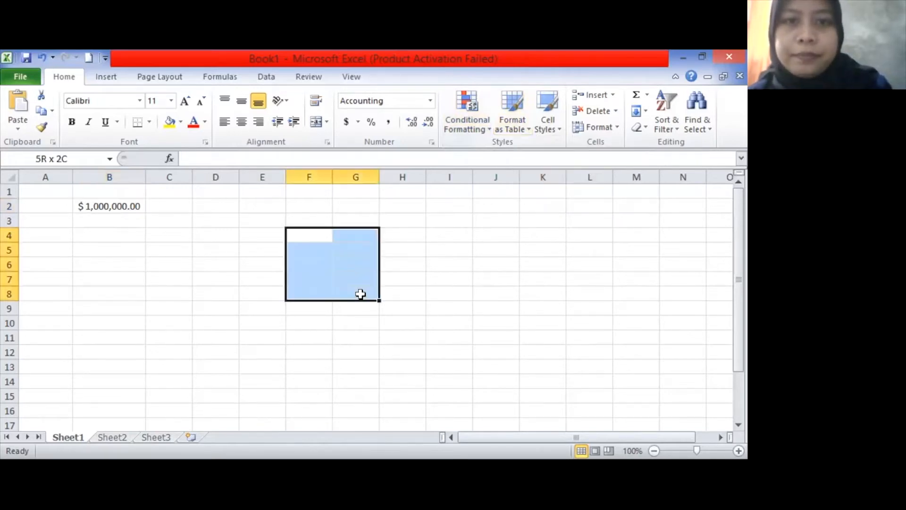
left_click(509, 112)
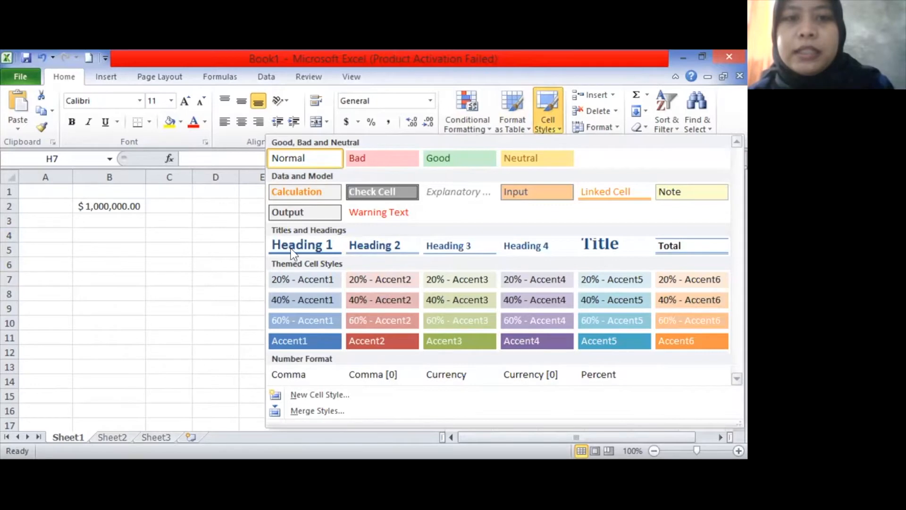
Enter akuntansi in cell F7 of the new table and reselect F7
left_click(322, 270)
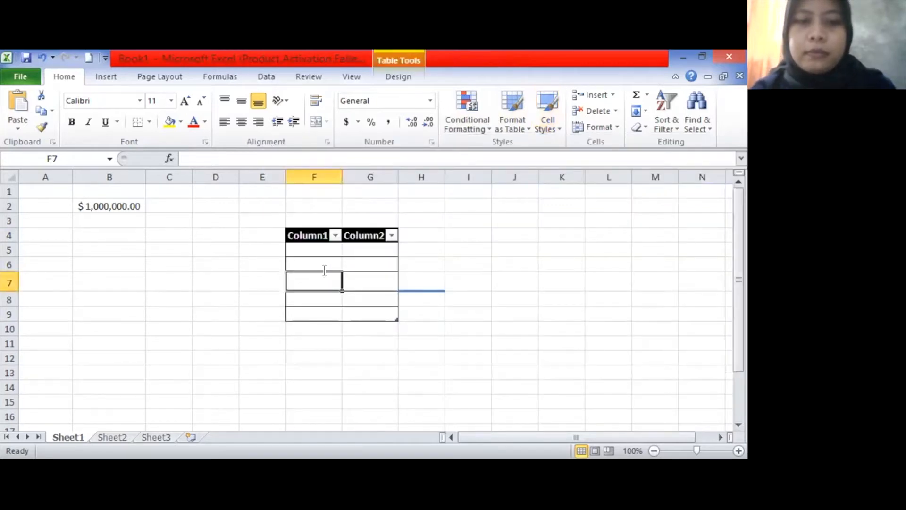
type("akunt")
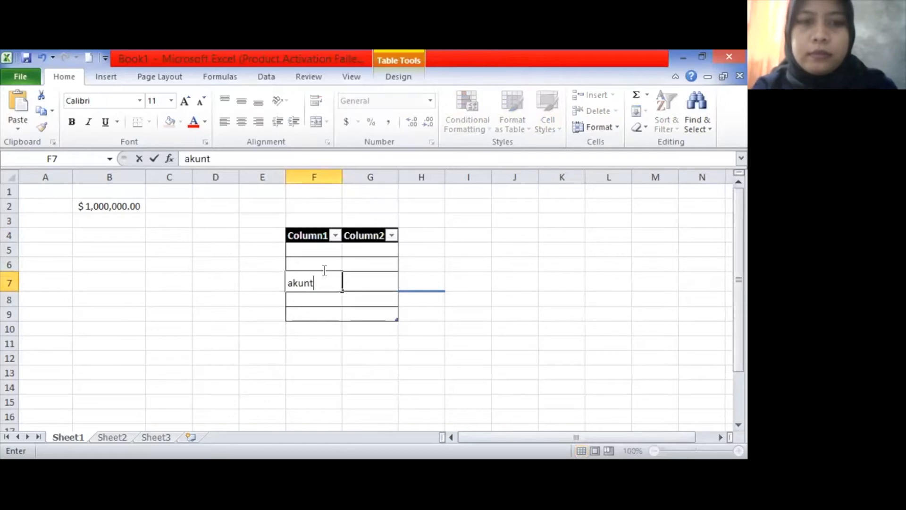
type("ansi")
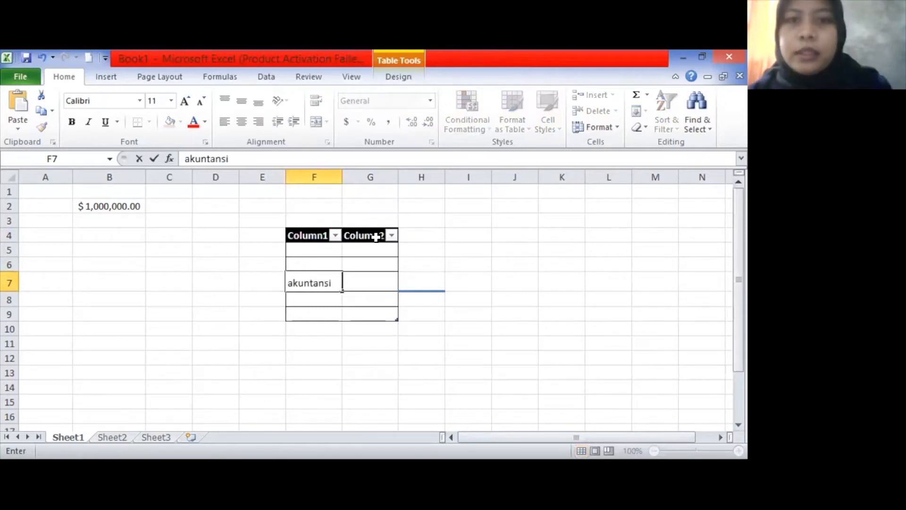
left_click(352, 248)
left_click(352, 275)
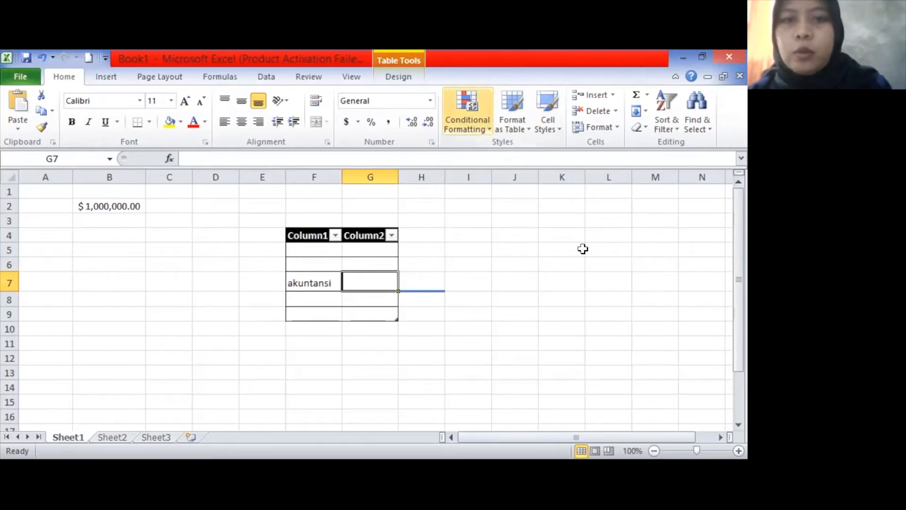
left_click(318, 281)
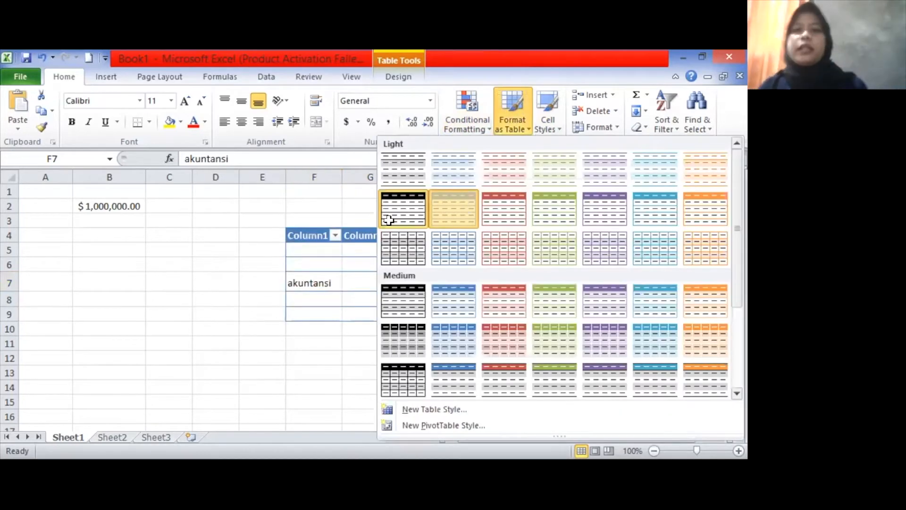
Close the table gallery and apply the Explanatory cell style to akuntansi in F7
left_click(371, 220)
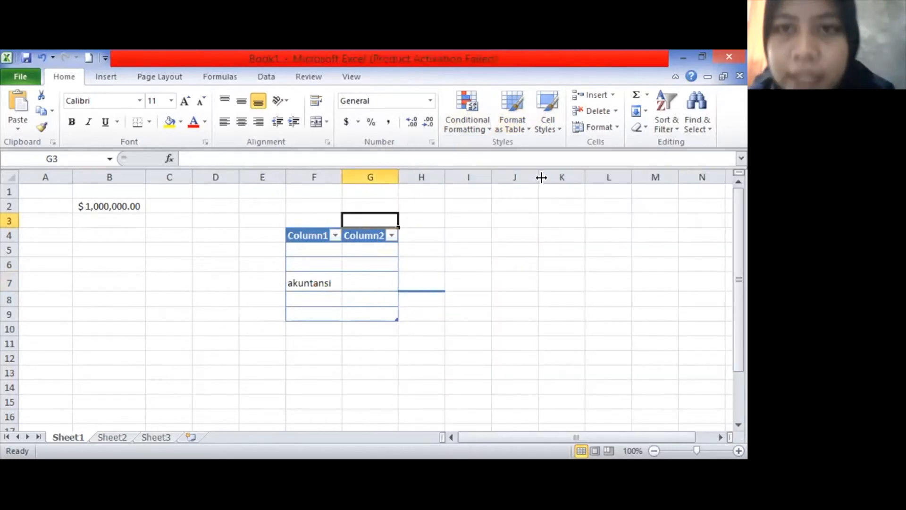
left_click(557, 132)
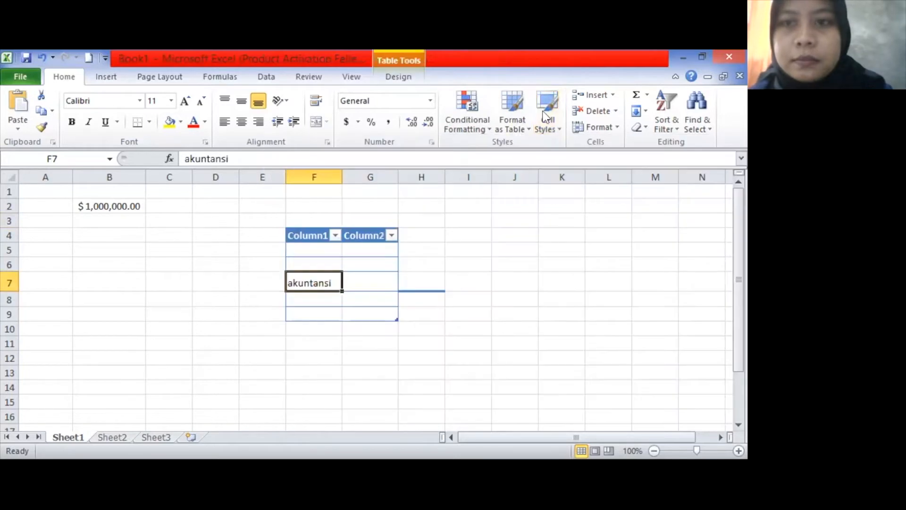
left_click(546, 117)
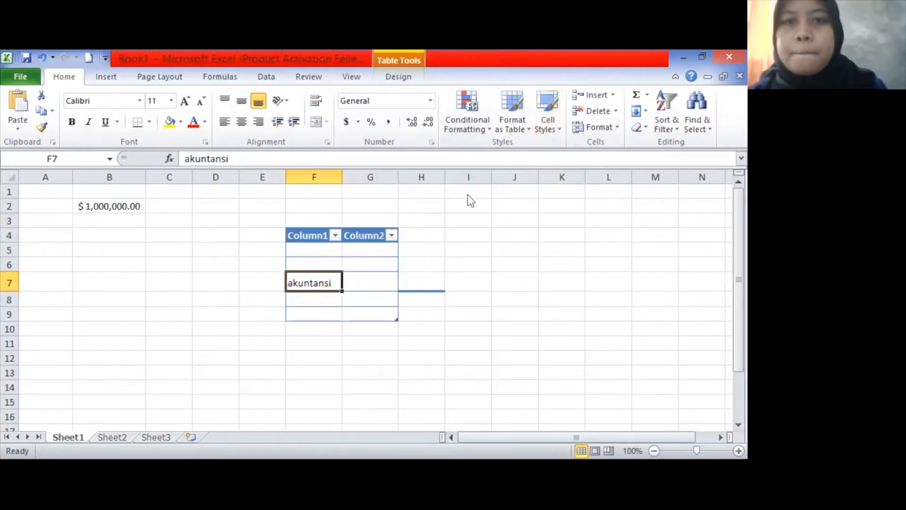
left_click(465, 192)
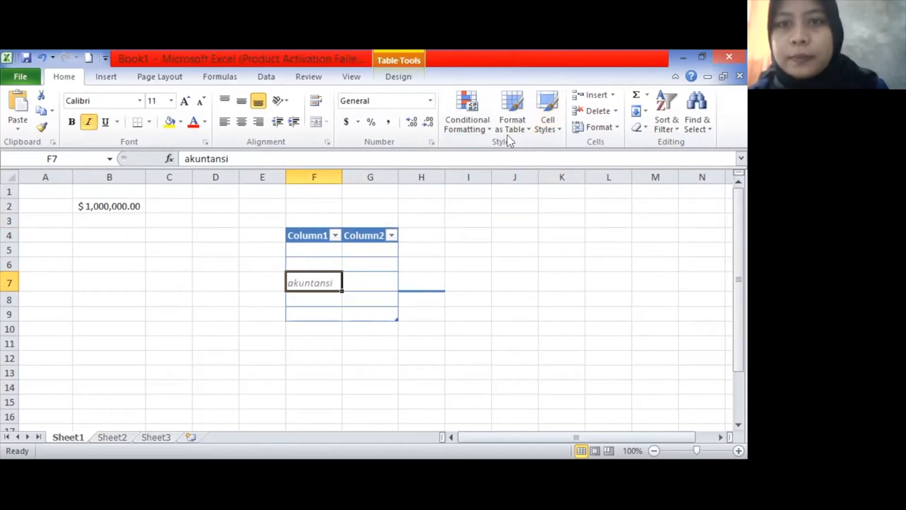
Restyle F7 with the Title cell style and autofit column F to fit it
left_click(557, 131)
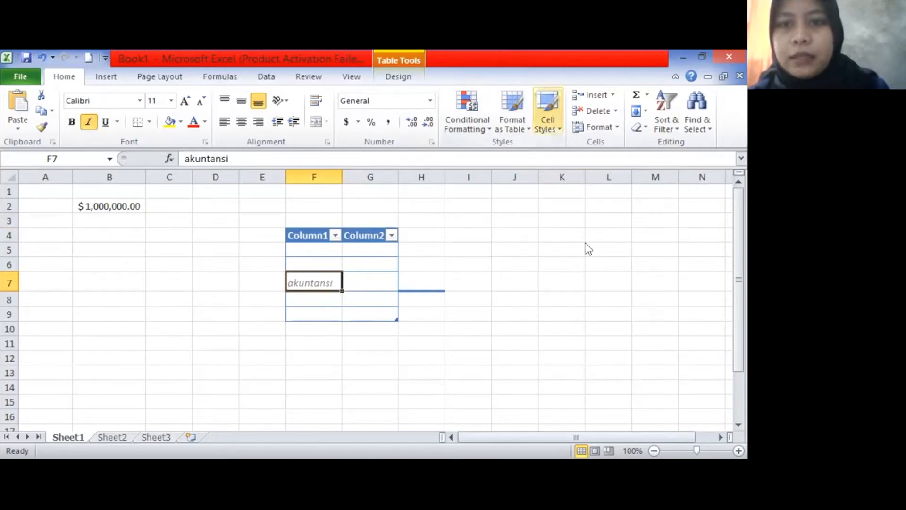
left_click(585, 242)
double_click(342, 174)
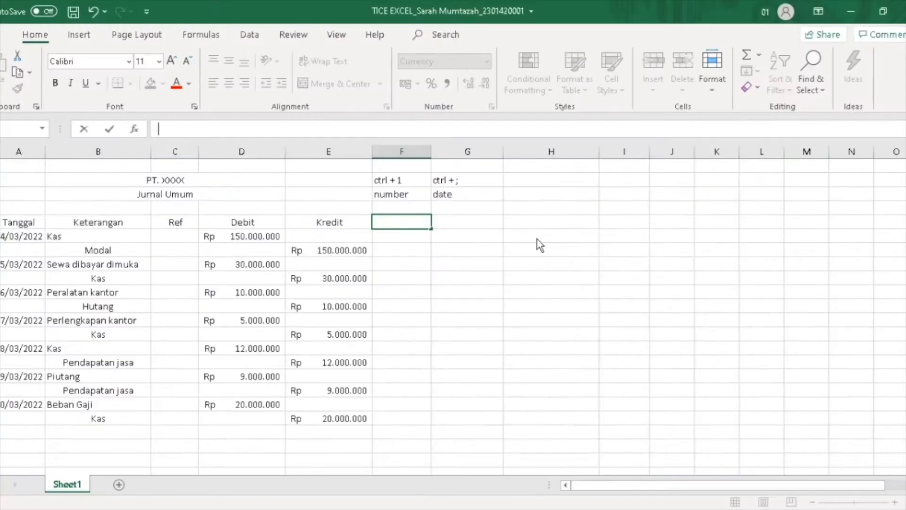
left_click(490, 236)
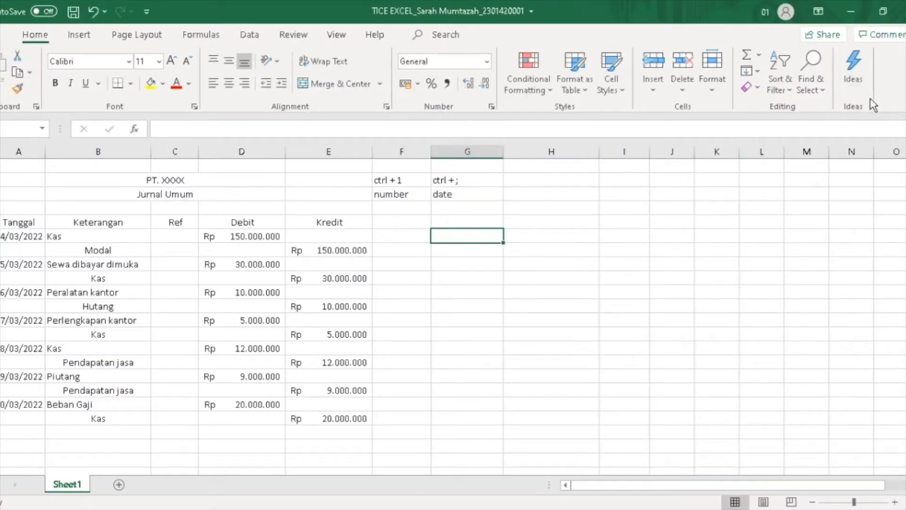
left_click(416, 227)
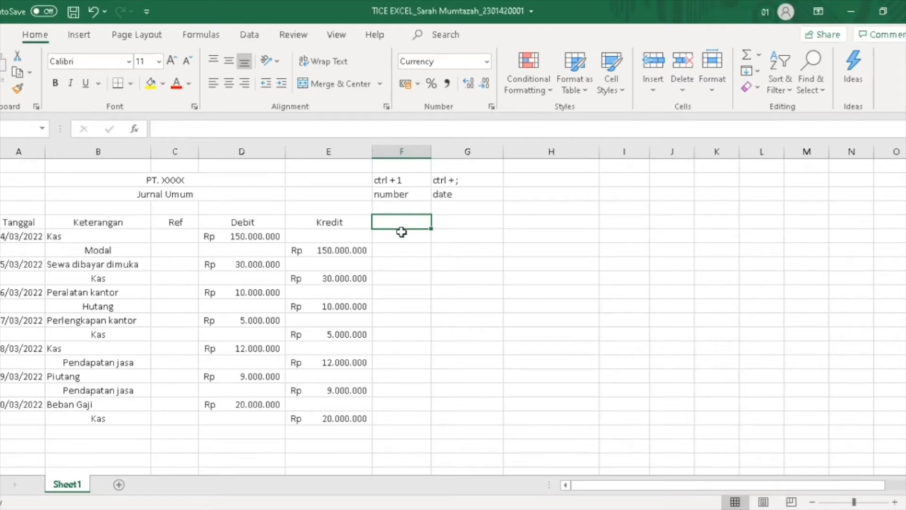
key("ctrl+1")
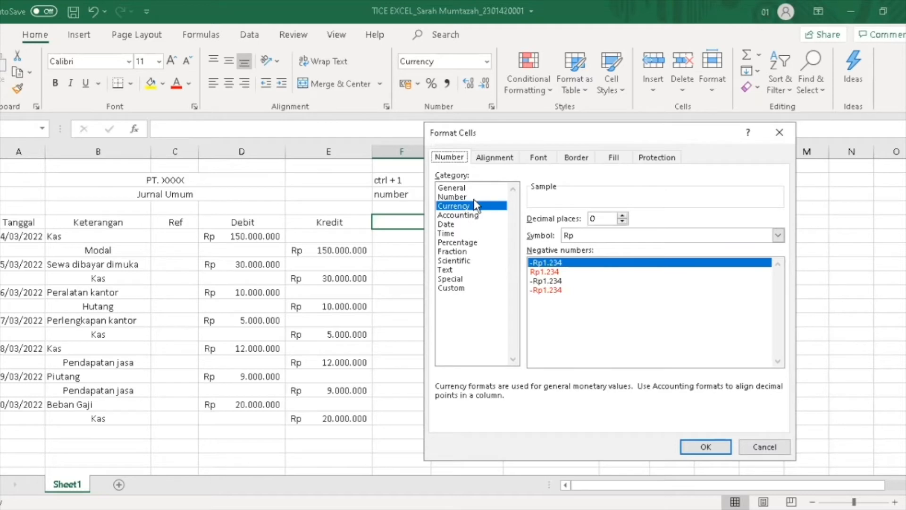
left_click(784, 129)
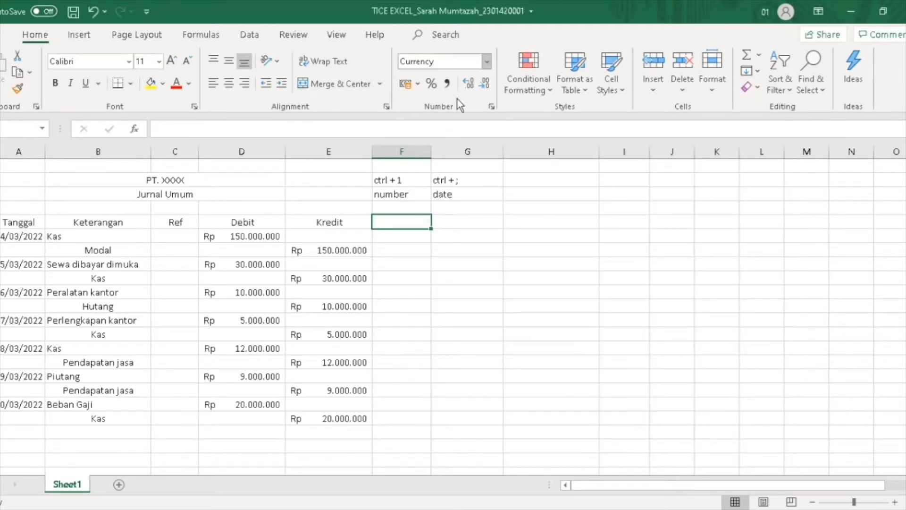
left_click(487, 62)
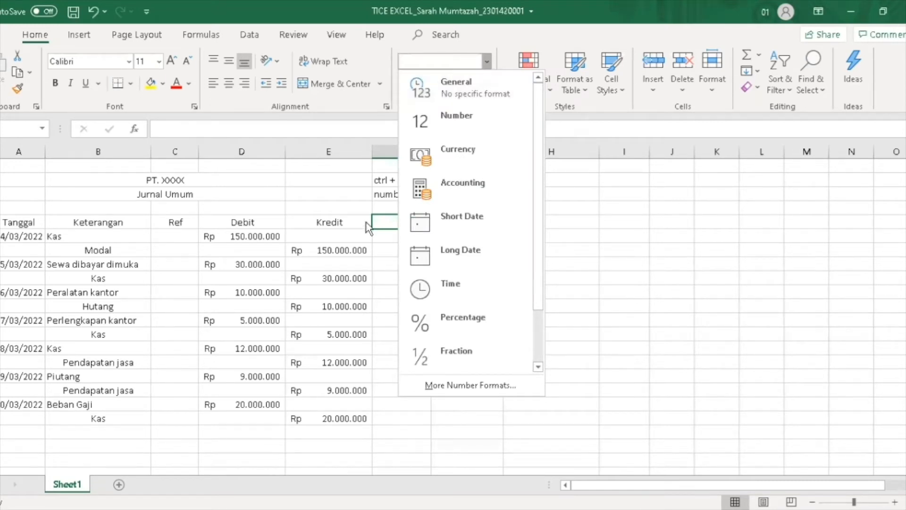
left_click(377, 228)
double_click(384, 219)
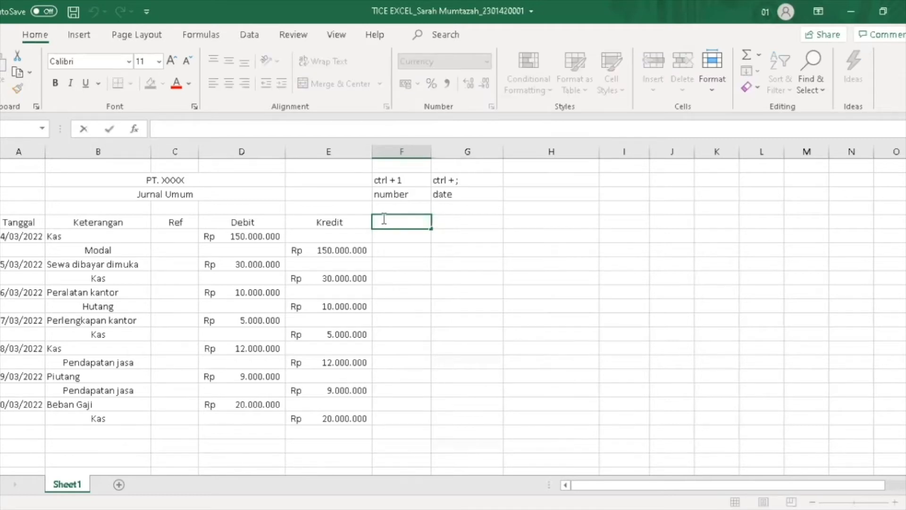
Enter 10000 in F5 and autofit the width of column F
type("10000")
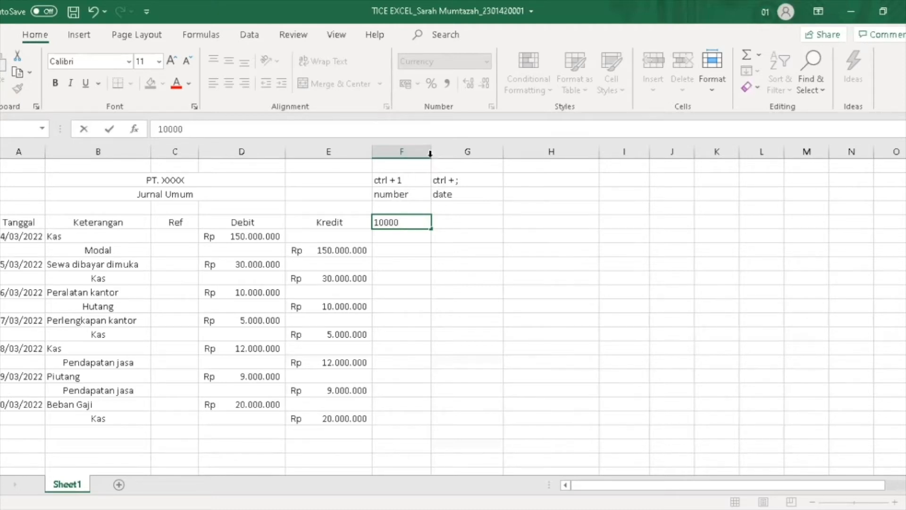
left_click_drag(428, 152, 437, 158)
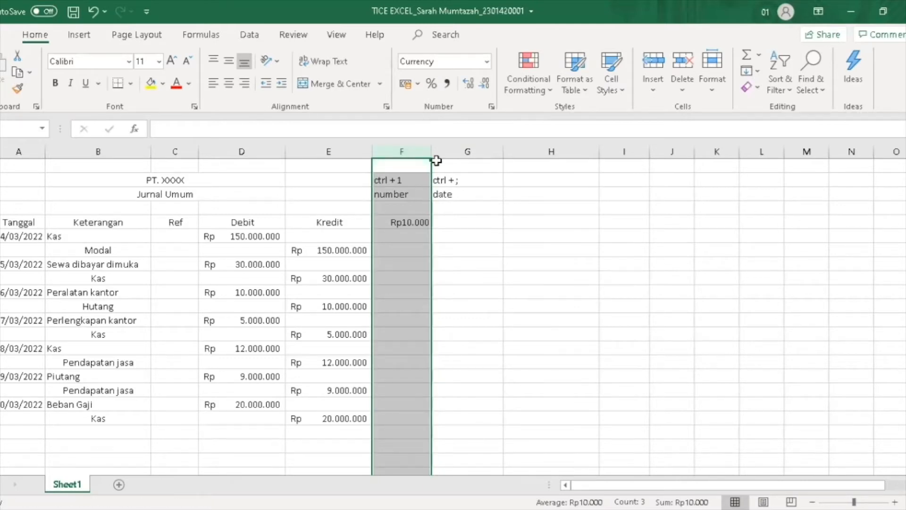
left_click(455, 235)
left_click(424, 152)
double_click(444, 157)
left_click(412, 221)
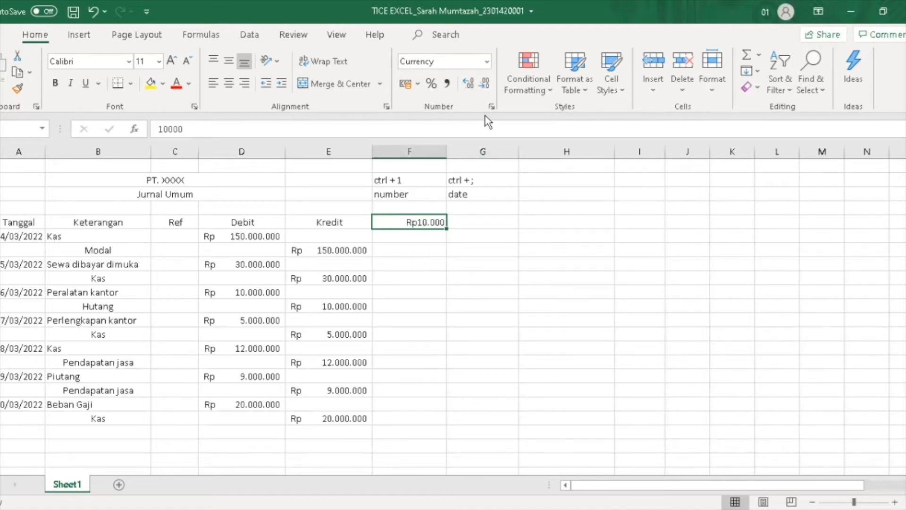
Format F5 as Rp English (Indonesia) accounting, showing Rp 10.000,00
left_click(418, 87)
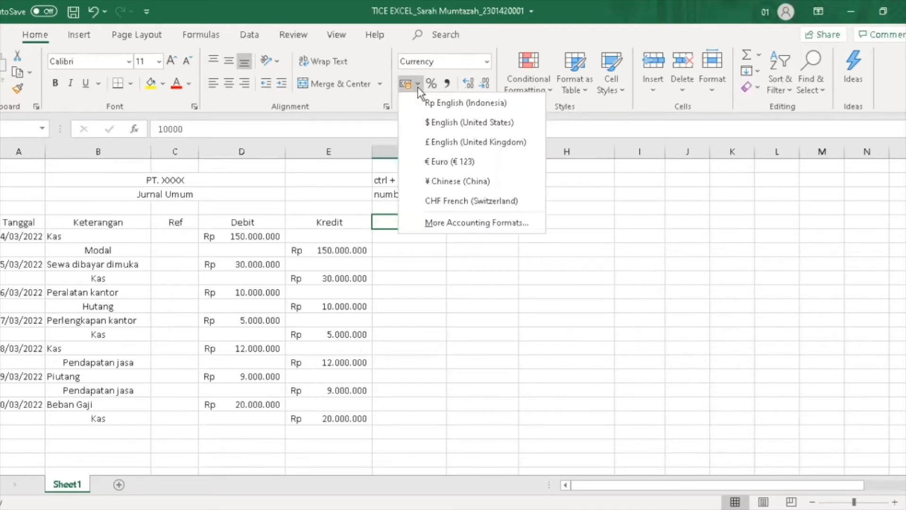
left_click(438, 104)
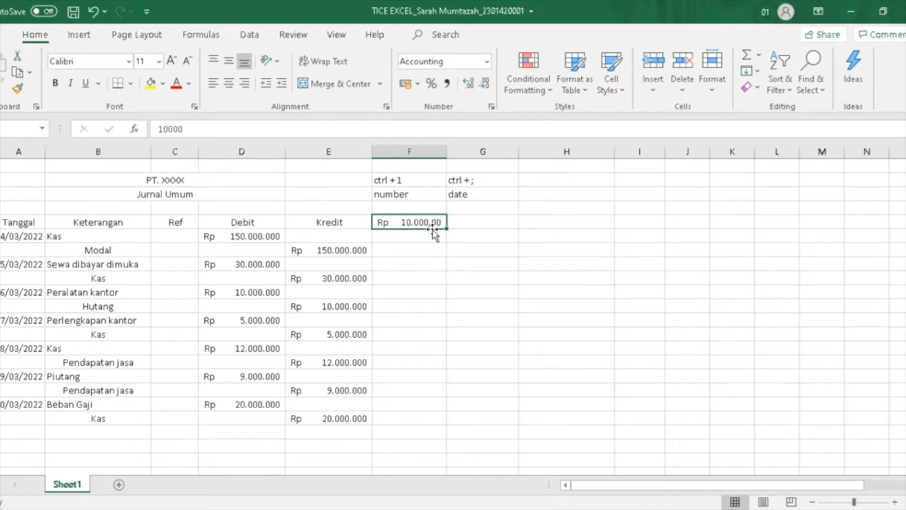
left_click(434, 249)
left_click(435, 226)
Enter the date 14/3/2022 in G5 and give it the Long Date format
left_click(477, 216)
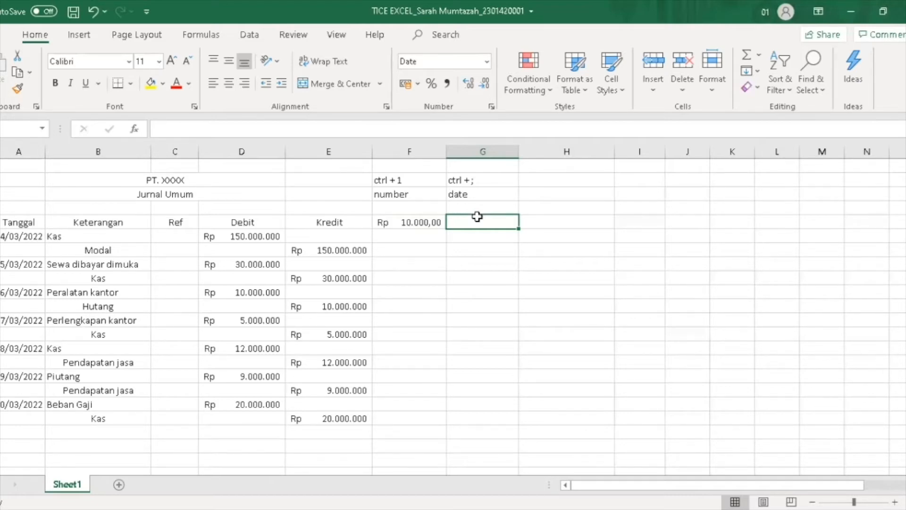
type("14")
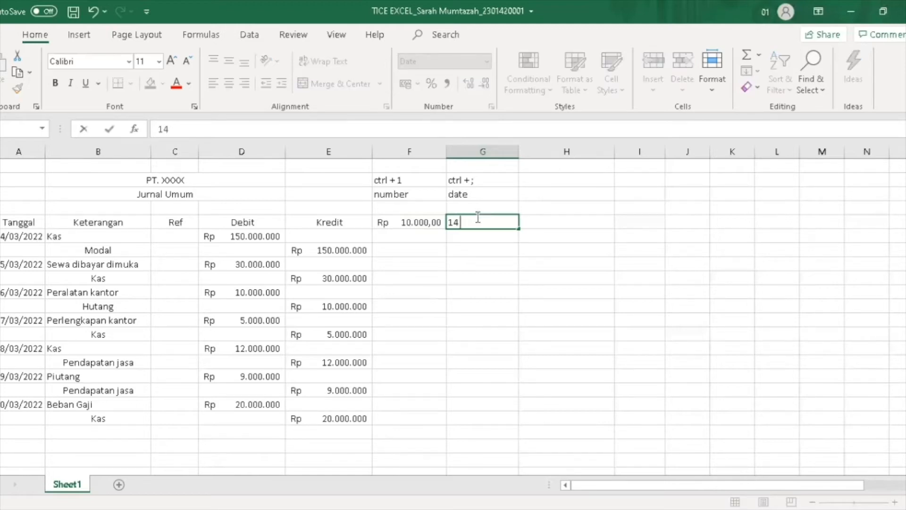
type("/0")
type("3/2022")
left_click(502, 238)
left_click(496, 222)
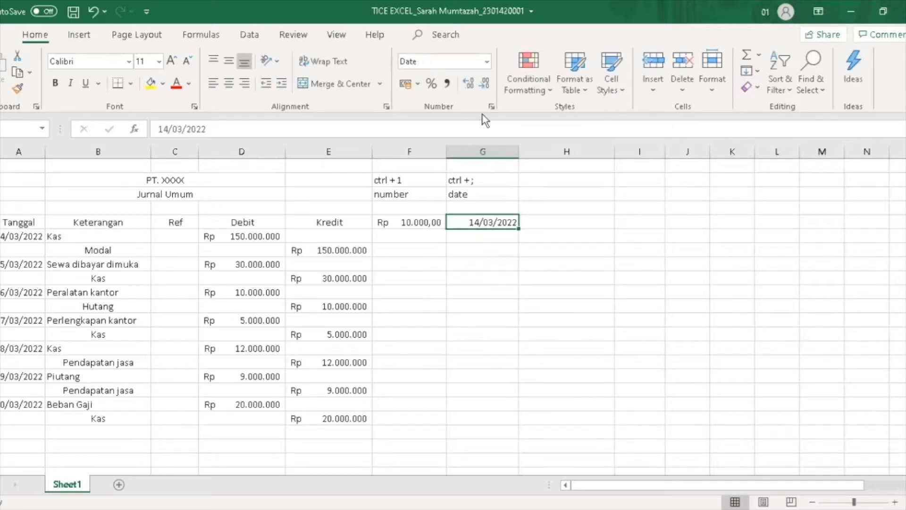
left_click(488, 61)
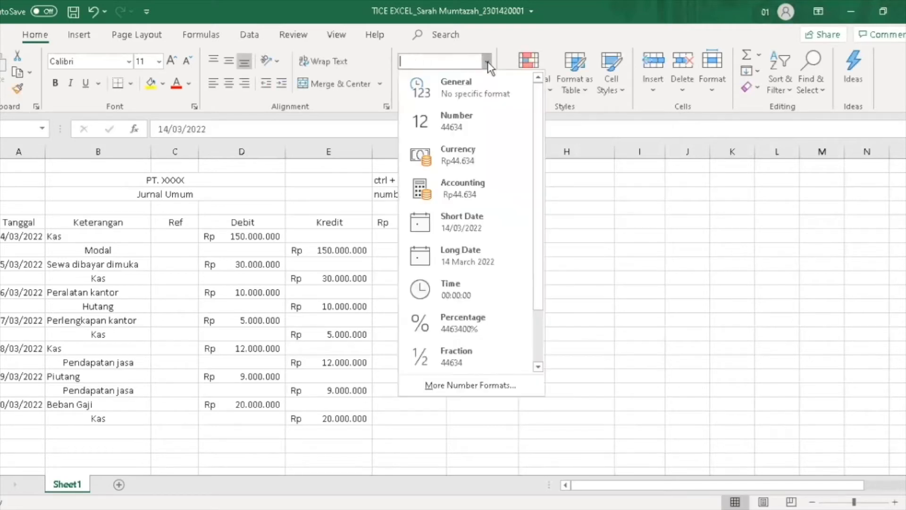
left_click(451, 246)
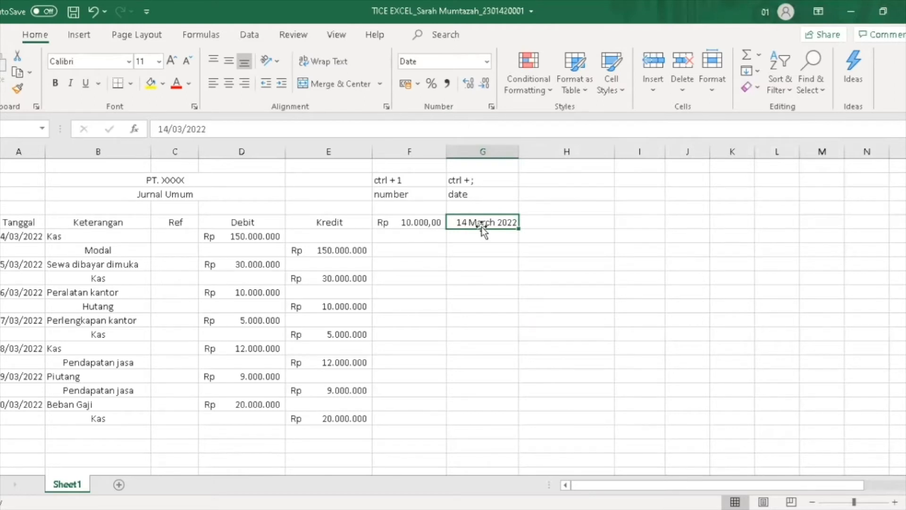
Move to cell G6 and bring up its Number Format list
left_click(529, 223)
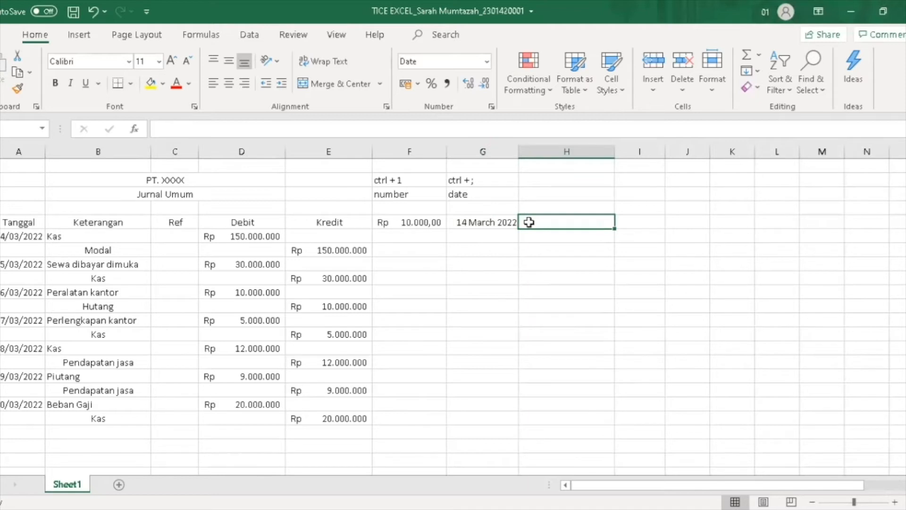
left_click(487, 235)
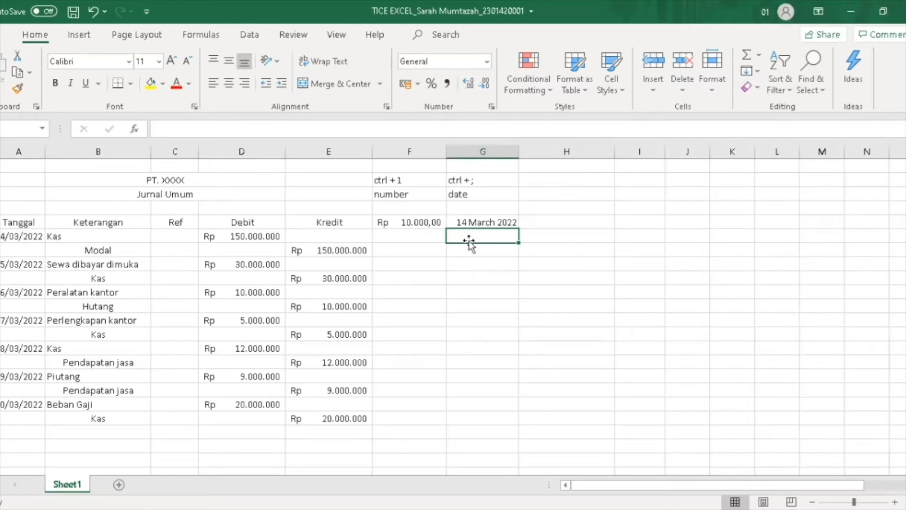
left_click(487, 62)
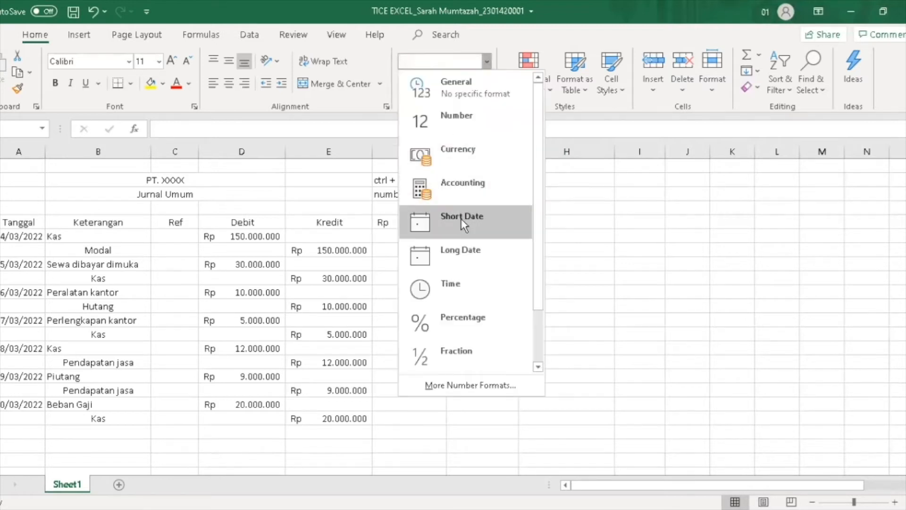
Insert today's date 14/03/2022 in G6 and fill a daily series down to 20/03/2022
left_click(463, 226)
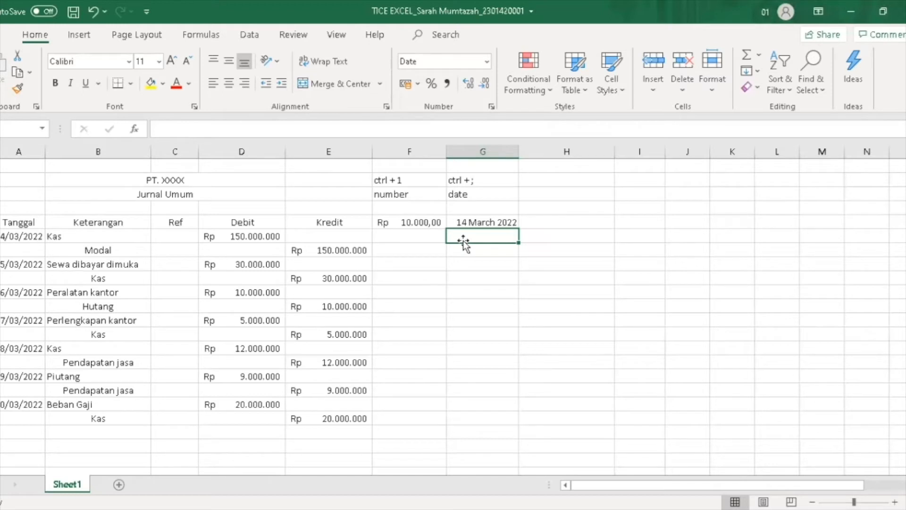
key("ctrl+semicolon")
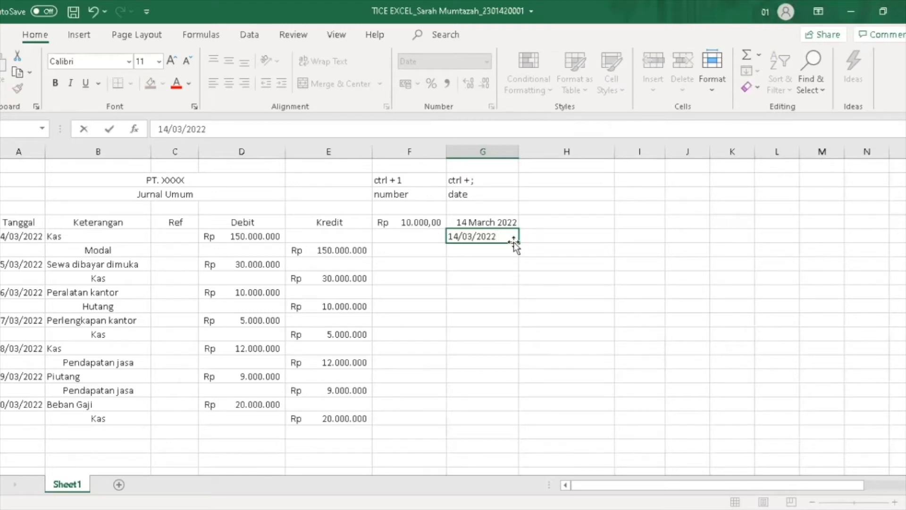
left_click_drag(517, 243, 516, 337)
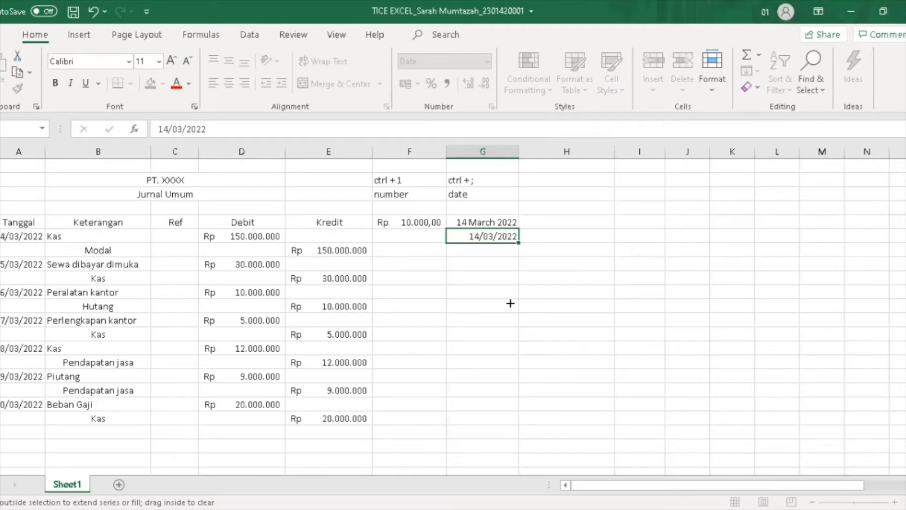
left_click_drag(507, 344, 504, 325)
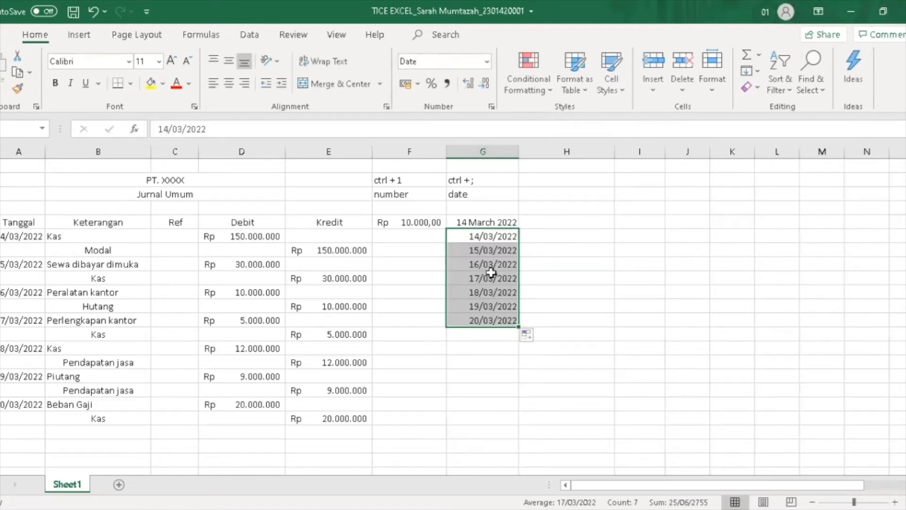
left_click(532, 271)
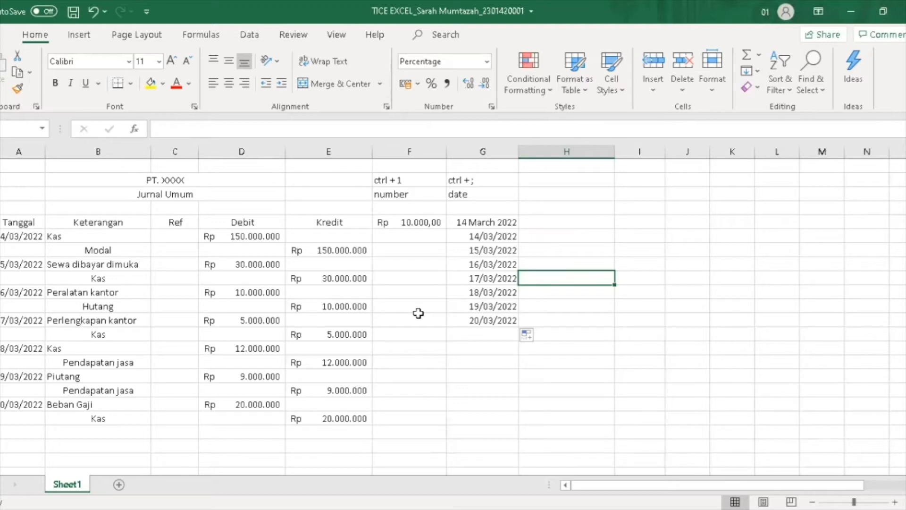
Give the time example cell the Time number format
left_click(440, 278)
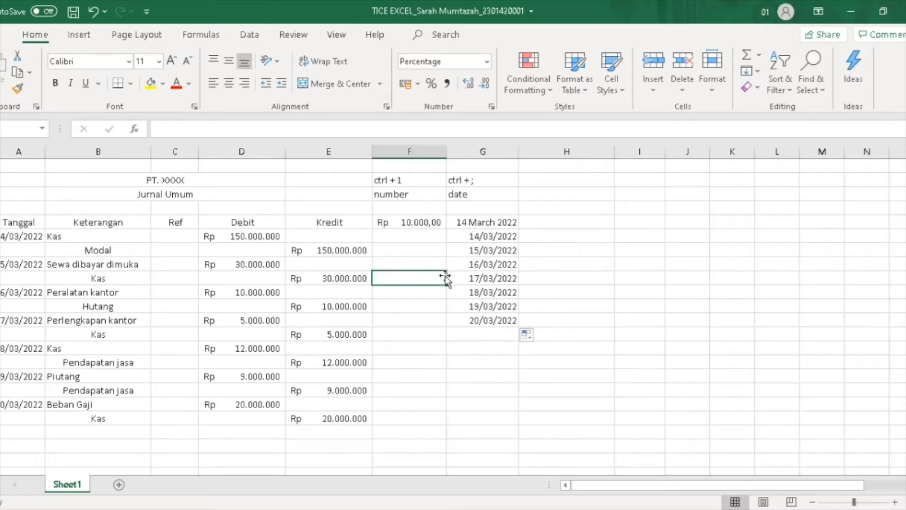
left_click(487, 62)
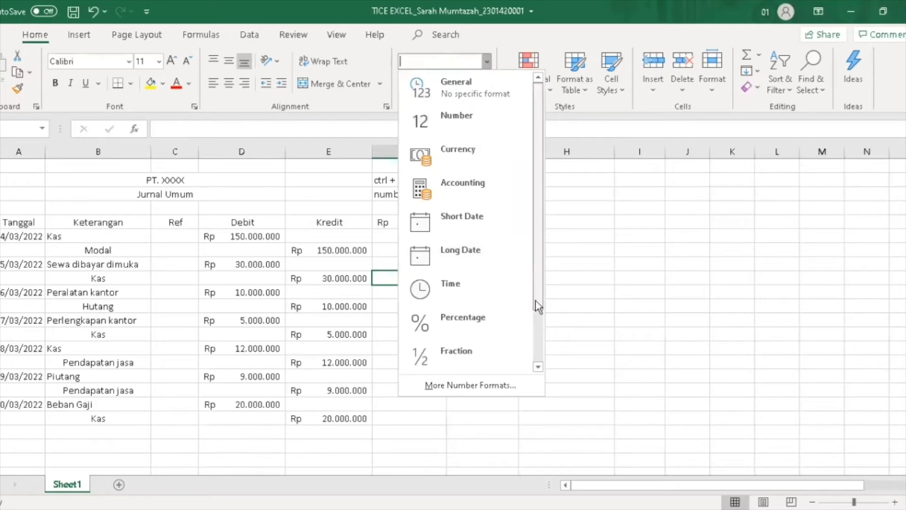
left_click_drag(539, 267, 535, 312)
left_click(488, 232)
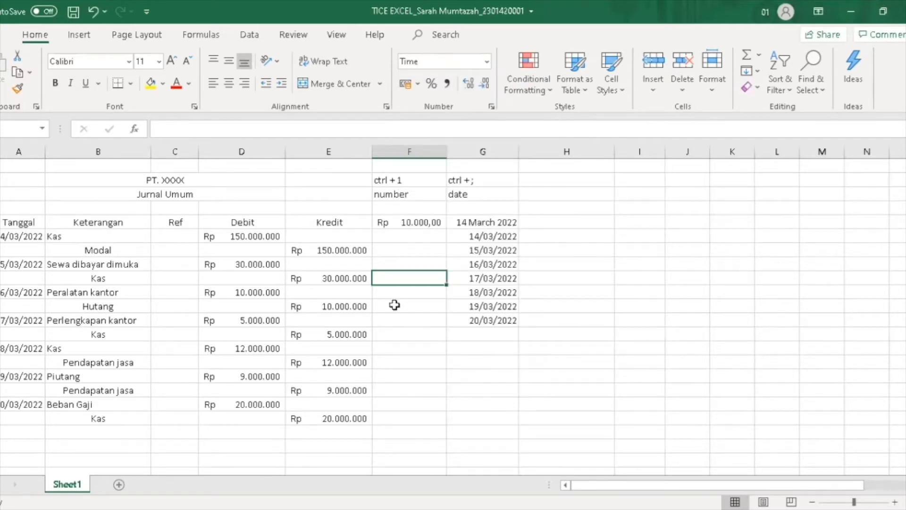
Add the shortcut label 'ctrl + shist + ;' above the time and check Format Cells without changes
type("shid")
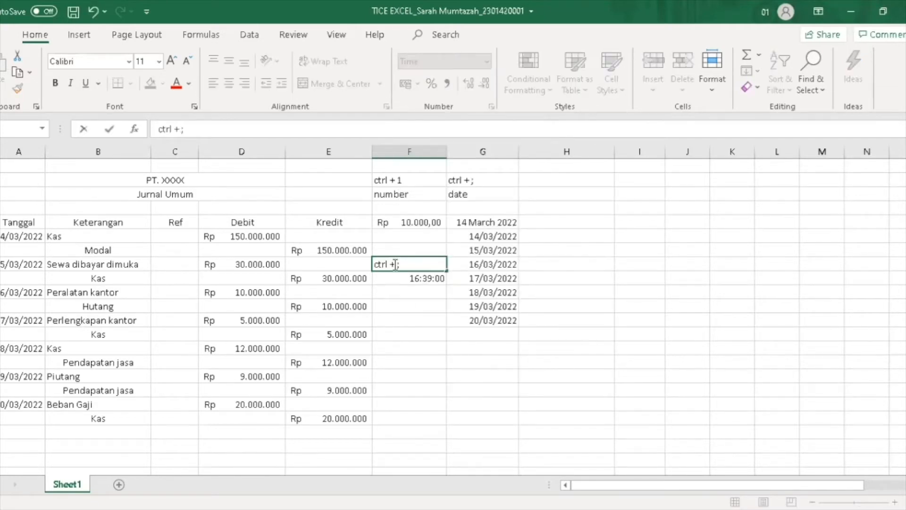
key("BackSpace")
type("st +")
key("Return")
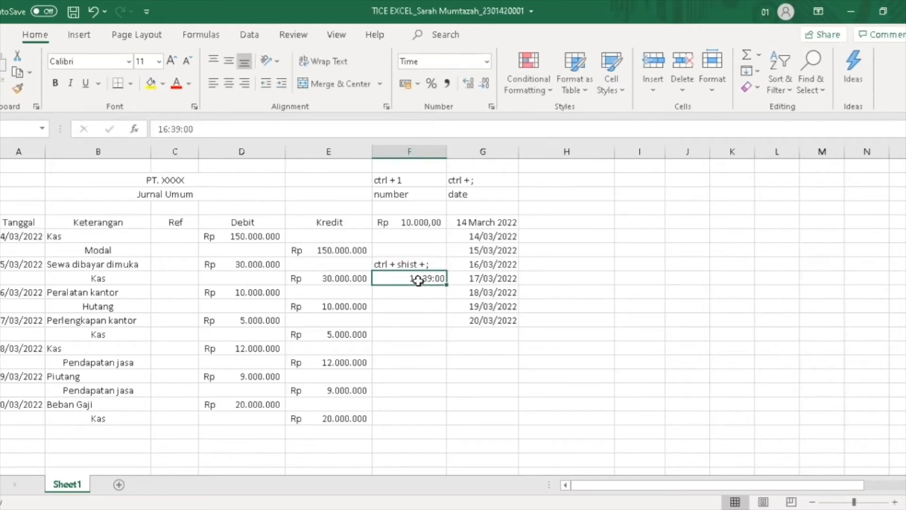
key("ctrl+1")
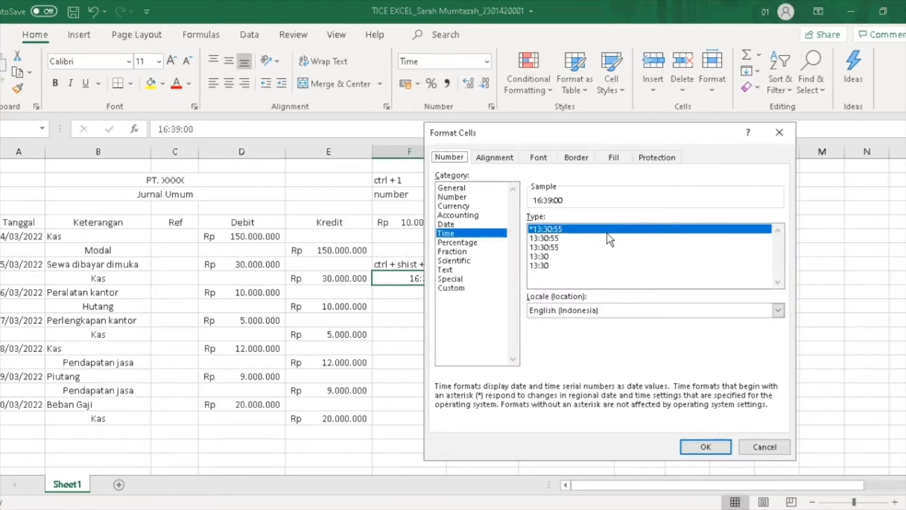
left_click(779, 136)
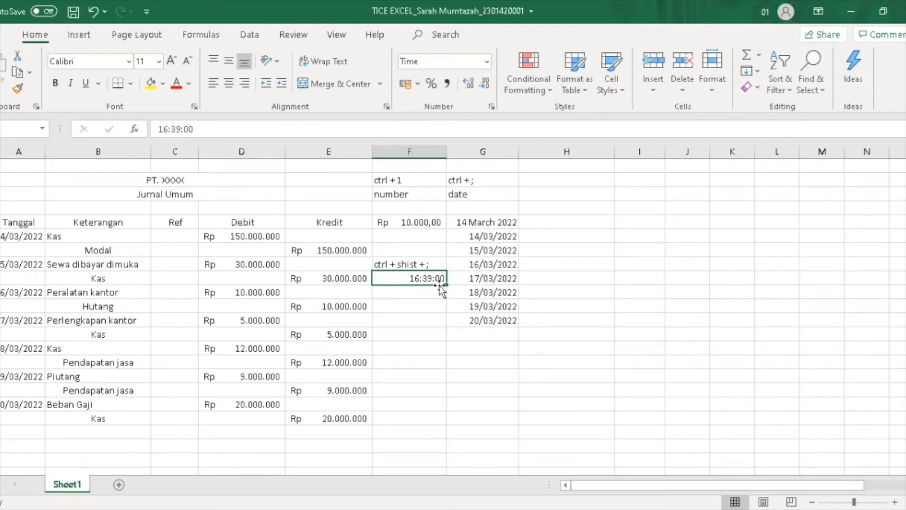
left_click(418, 305)
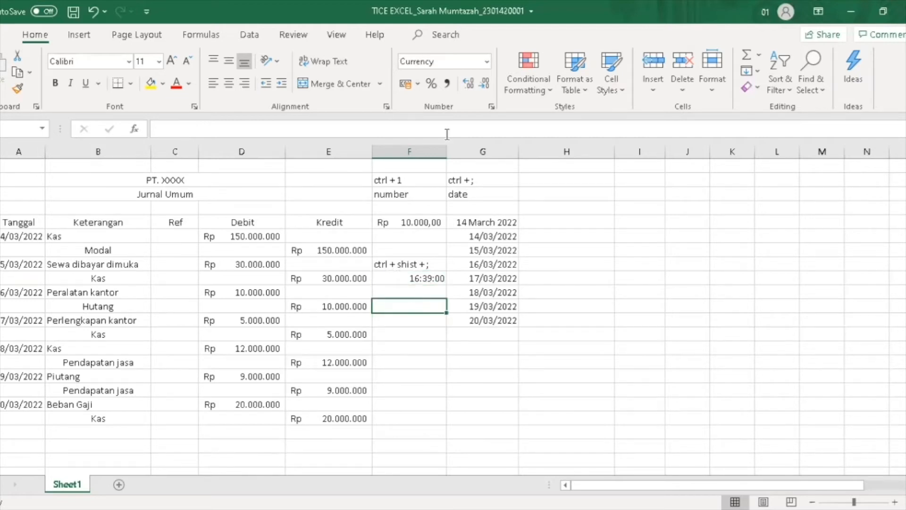
Format F8 as Percentage and enter 0,5%, which displays as 1%
left_click(486, 61)
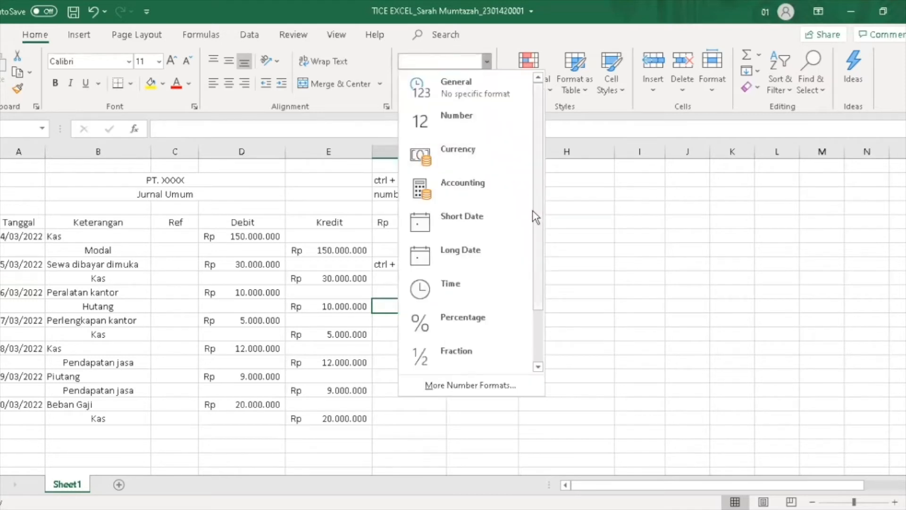
scroll(537, 247, "down", 2)
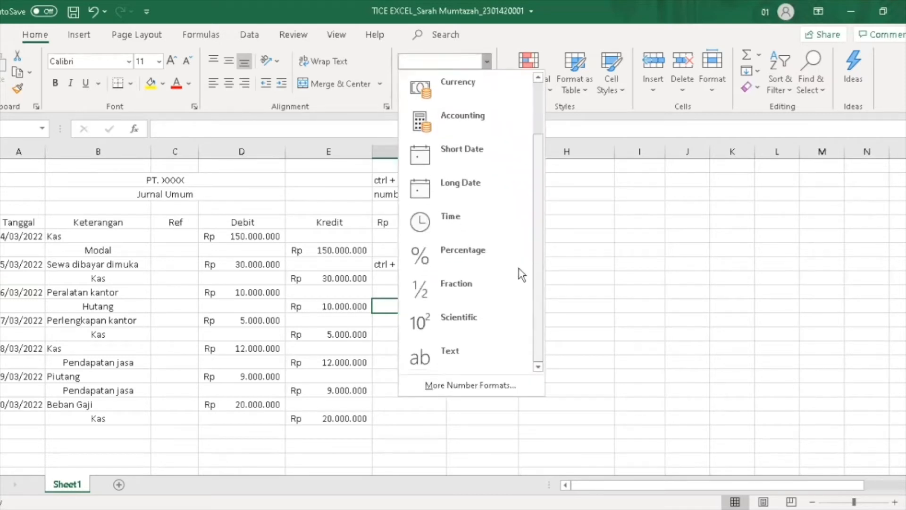
left_click(470, 256)
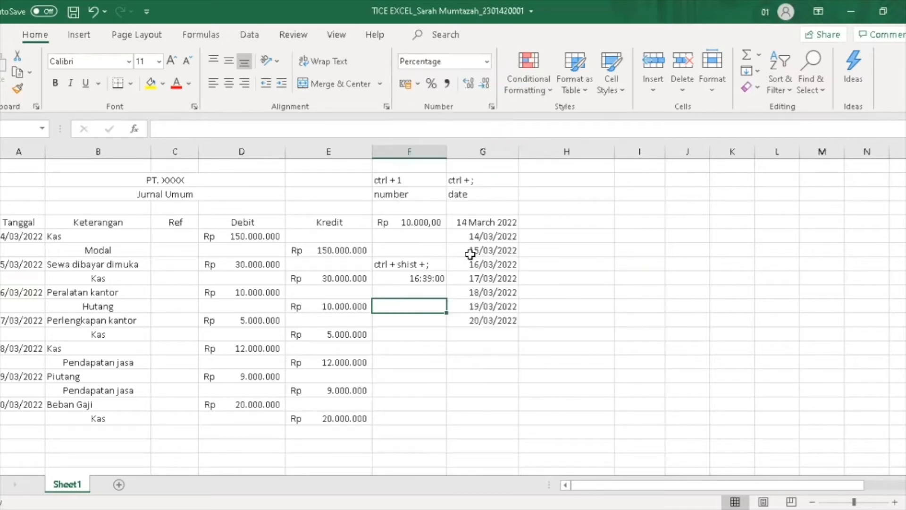
double_click(424, 307)
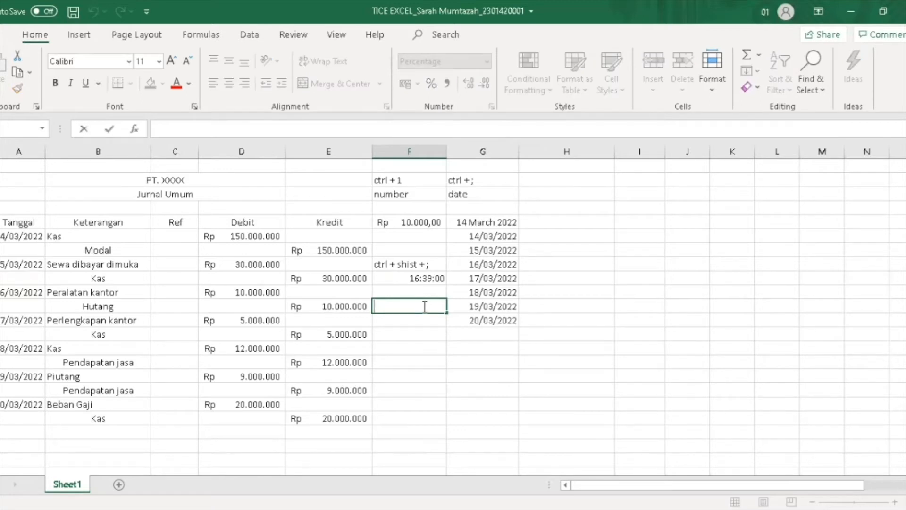
type("0,5")
type("%")
left_click(407, 348)
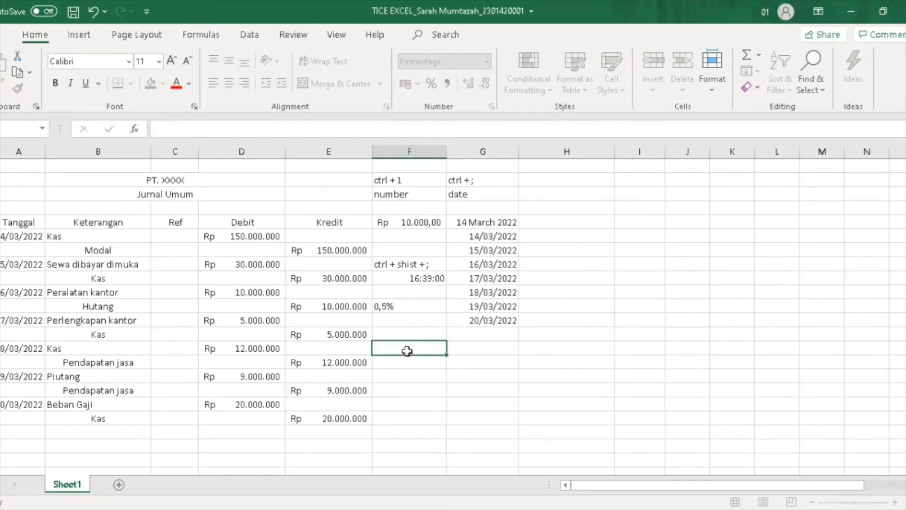
left_click(426, 309)
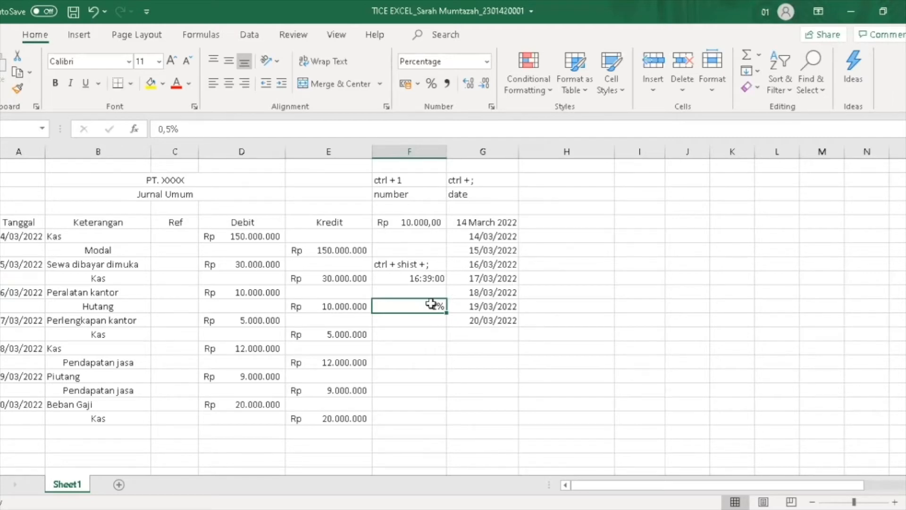
left_click(427, 325)
left_click(484, 62)
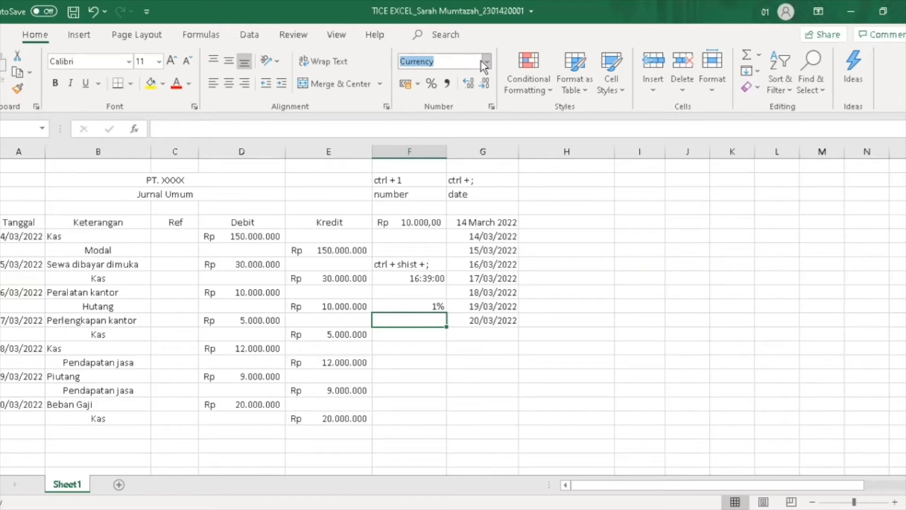
Apply the Scientific number format to the F9 cell
left_click(485, 62)
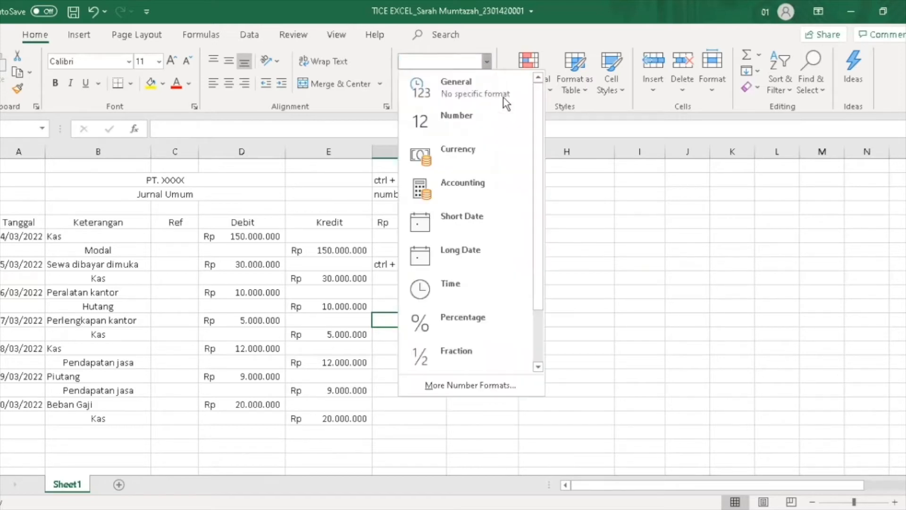
left_click_drag(532, 296, 537, 339)
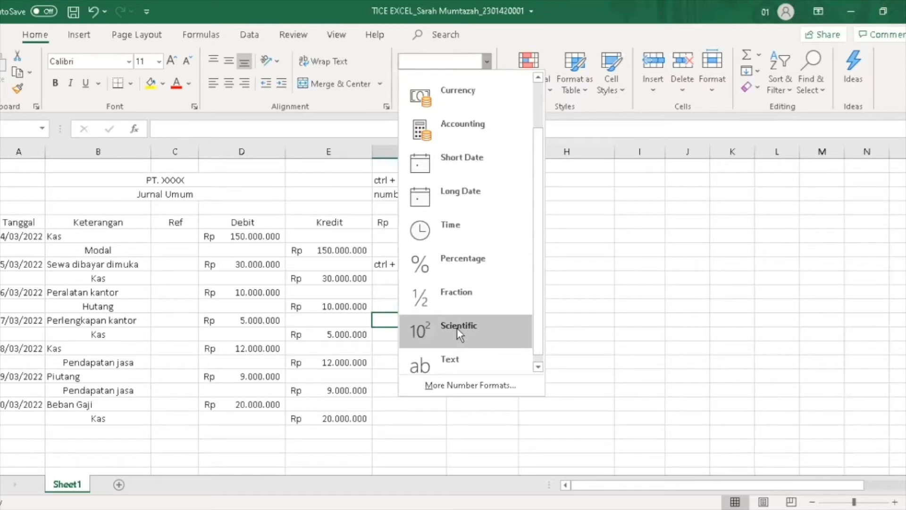
left_click(621, 300)
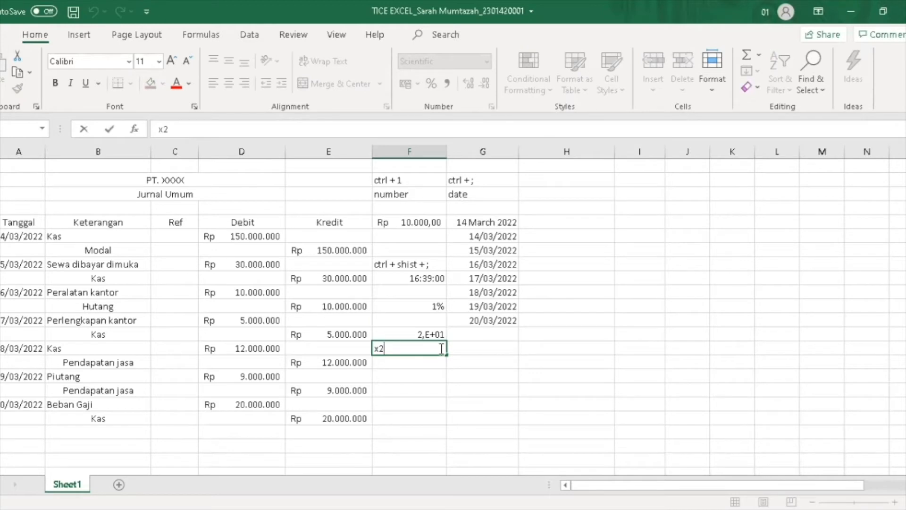
Make the 2 in x2 a 10-point superscript so the cell reads x²
key("ctrl+1")
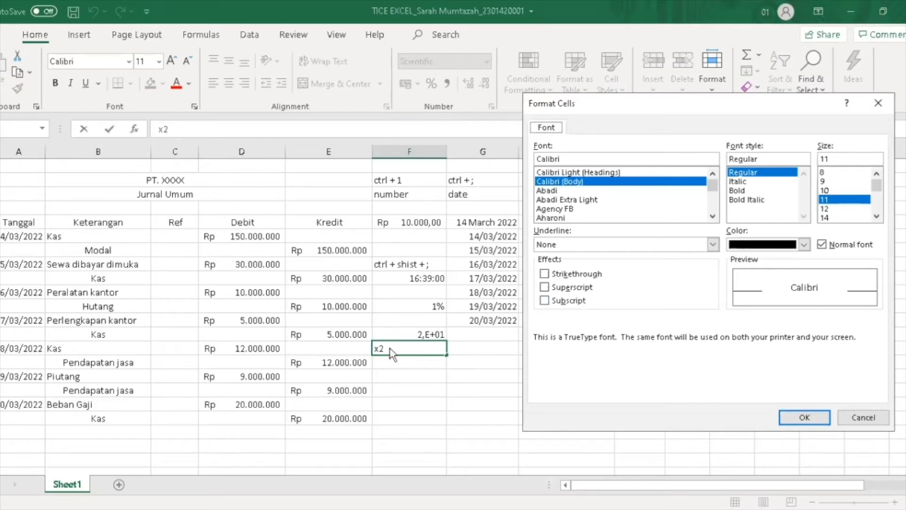
left_click(877, 103)
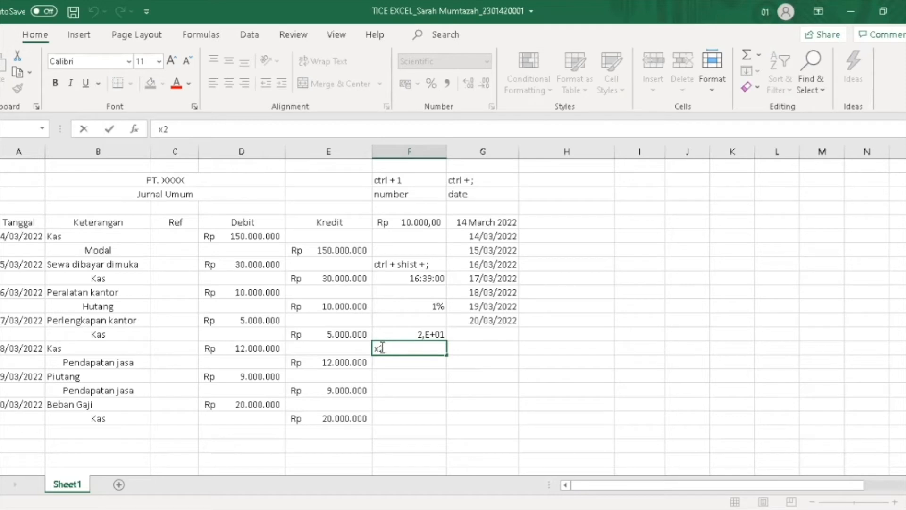
left_click(419, 386)
left_click(389, 348)
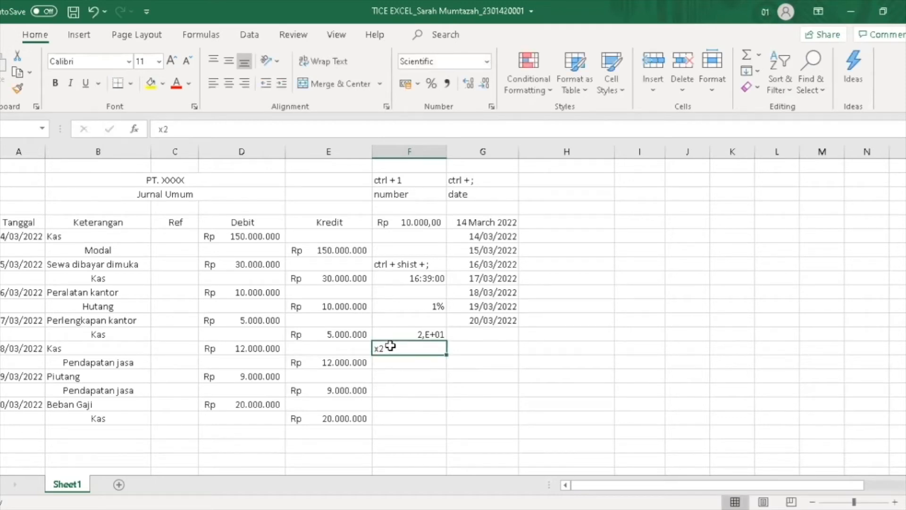
double_click(384, 351)
left_click_drag(387, 350, 379, 348)
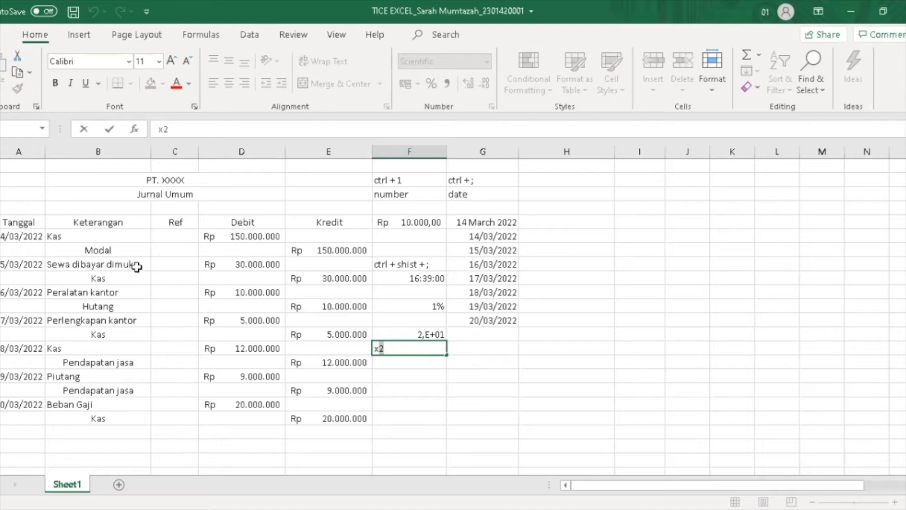
key("ctrl+1")
left_click(547, 287)
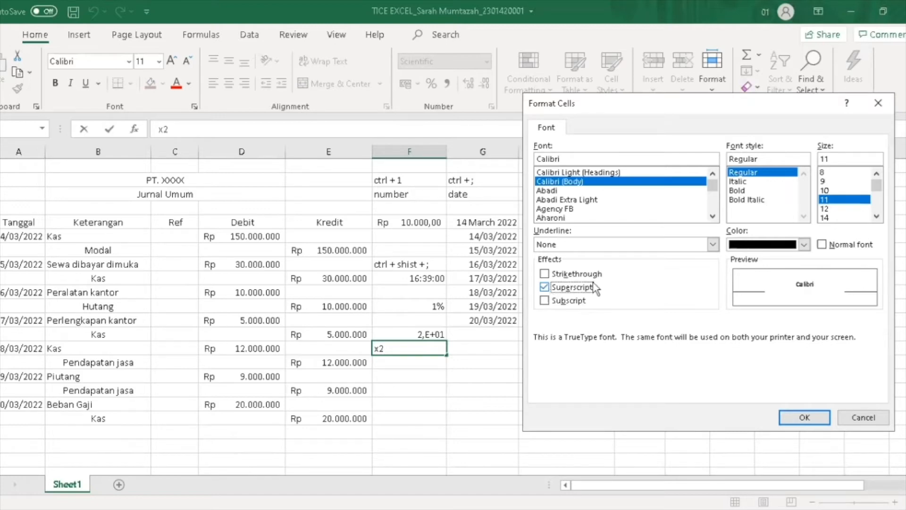
left_click(825, 190)
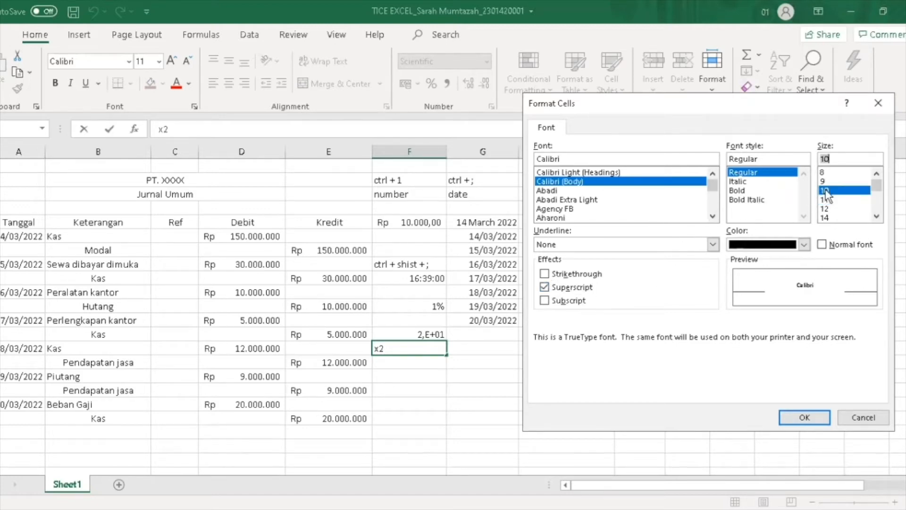
left_click(797, 418)
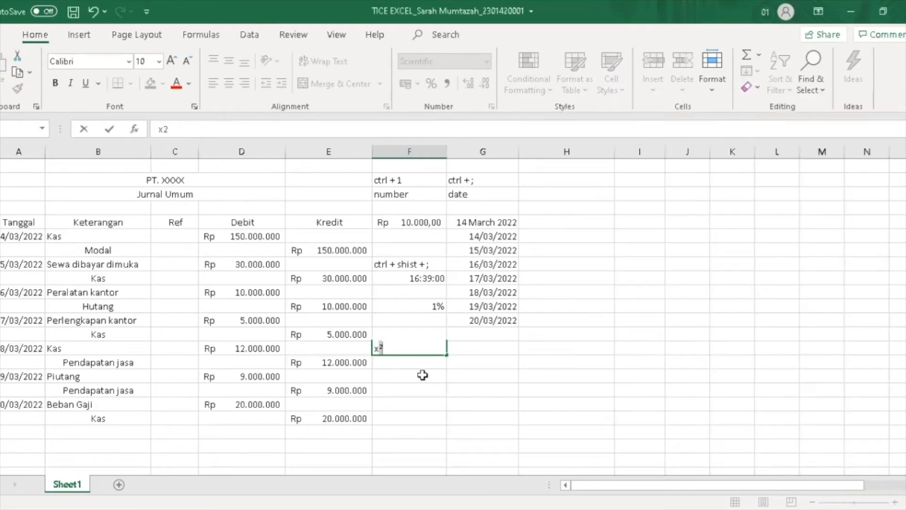
left_click(422, 376)
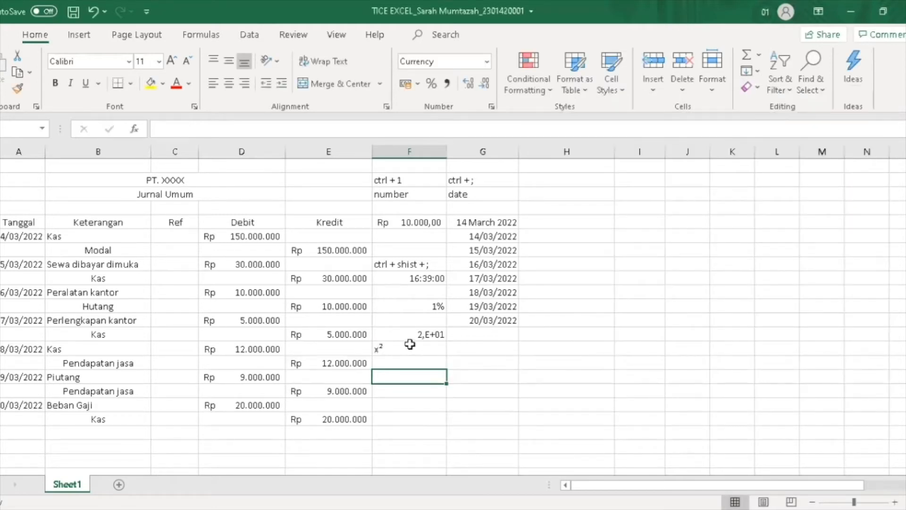
Format the cell as Fraction and enter 1/2 in F18
left_click(487, 61)
left_click_drag(542, 210, 542, 279)
left_click(481, 279)
type("1")
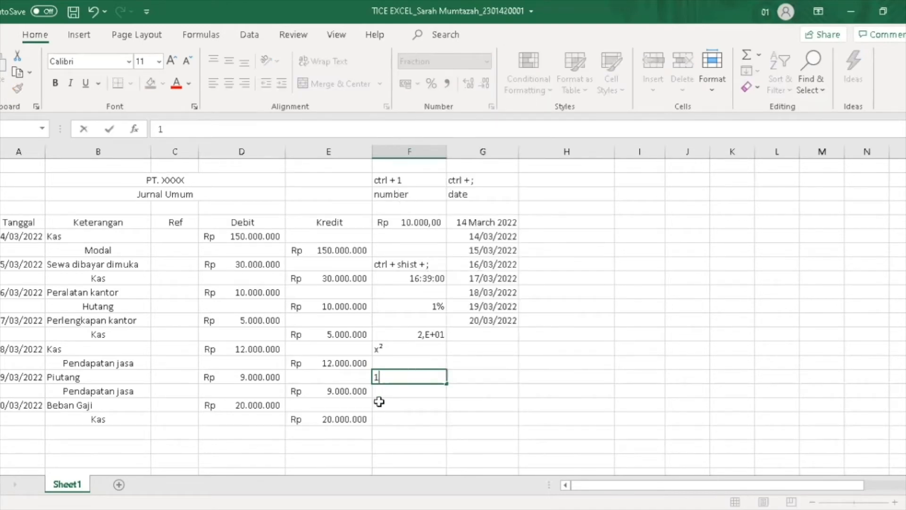
type("/2")
key("Return")
left_click(414, 377)
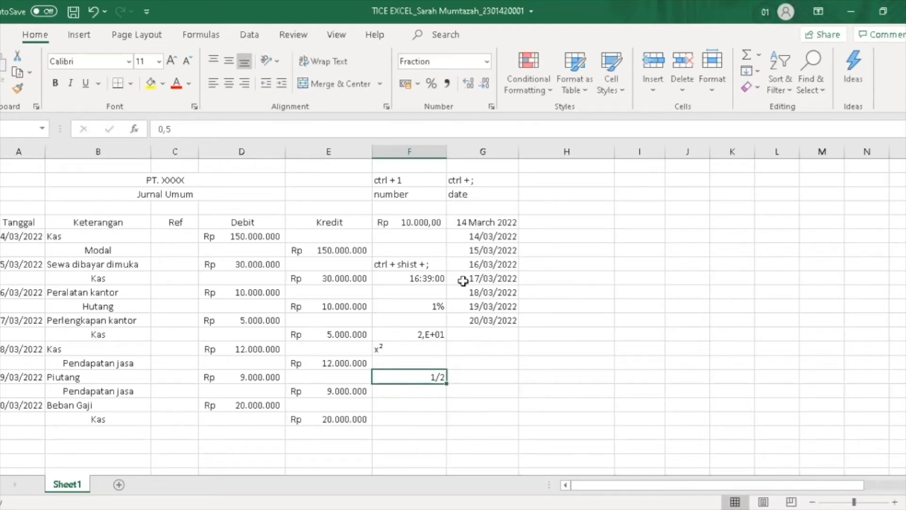
left_click(487, 66)
left_click(394, 374)
double_click(437, 375)
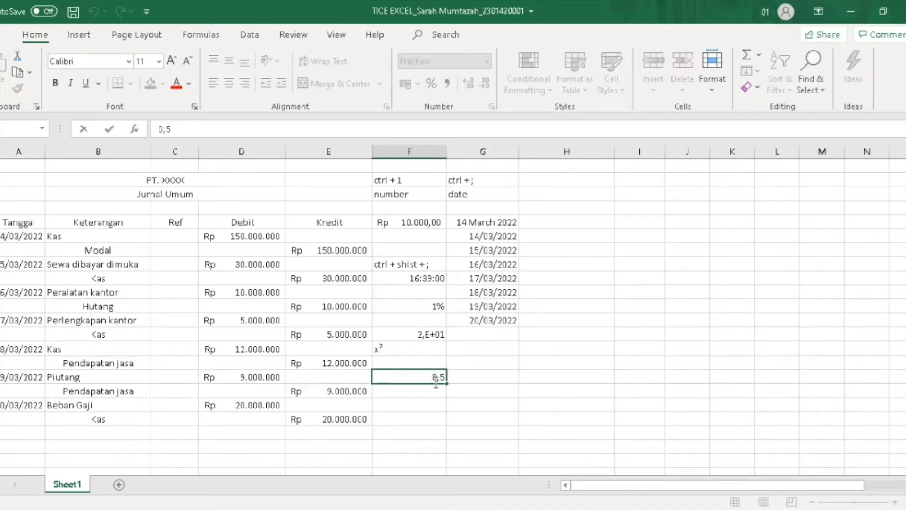
key("Return")
left_click(437, 376)
key("Return")
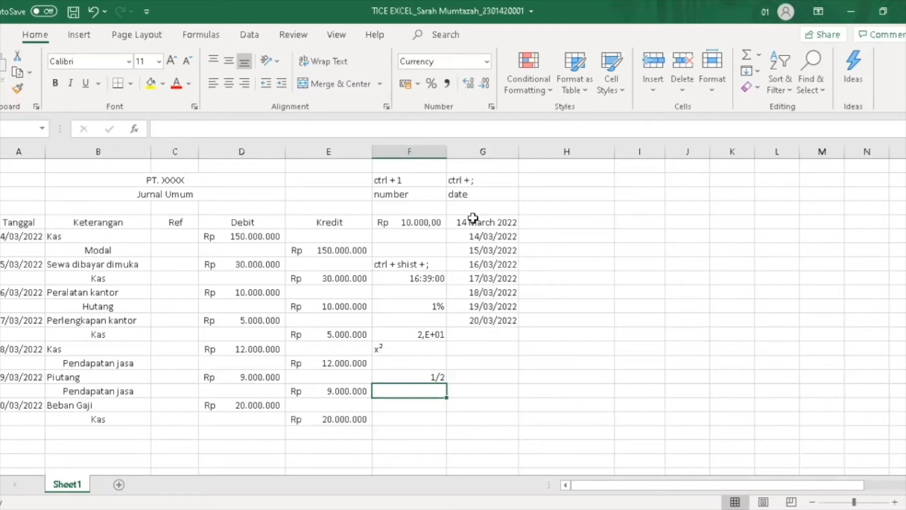
Reapply the Fraction format to F18 and confirm it stores 0,5
left_click(439, 377)
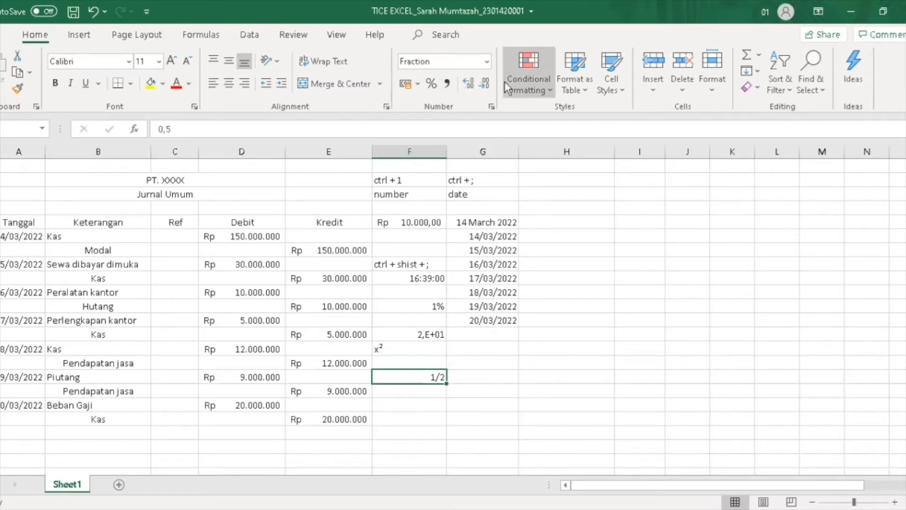
left_click(485, 62)
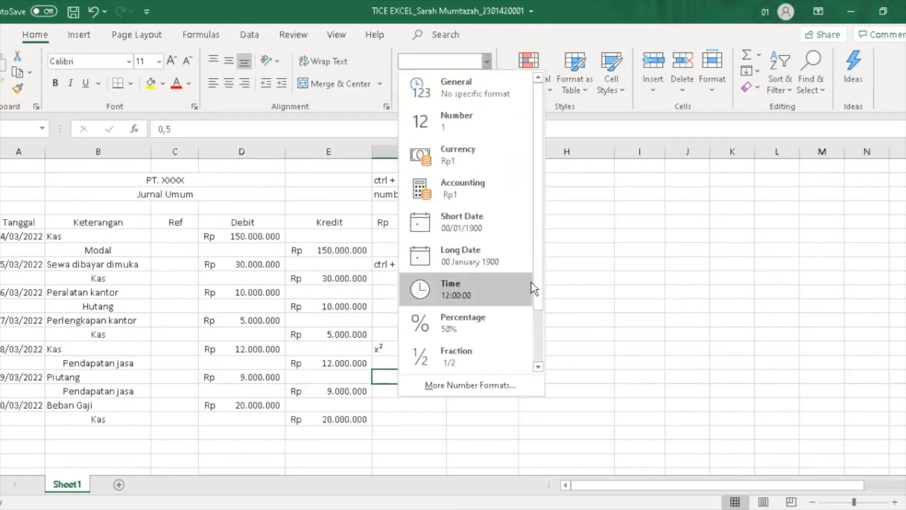
scroll(539, 310, "down", 2)
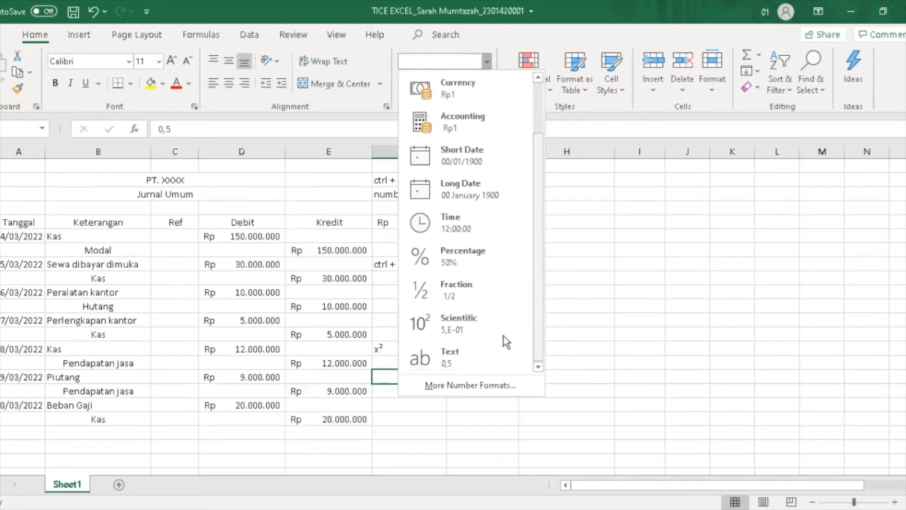
left_click(466, 290)
double_click(437, 378)
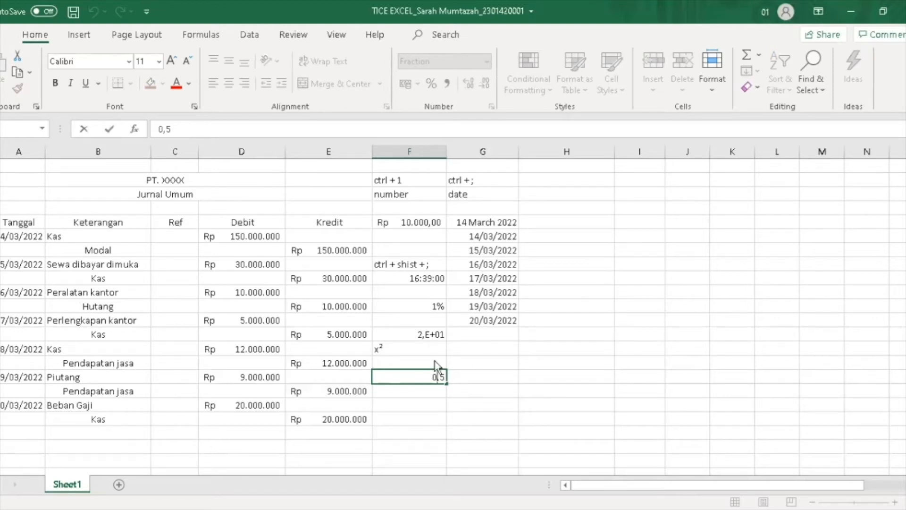
left_click(423, 392)
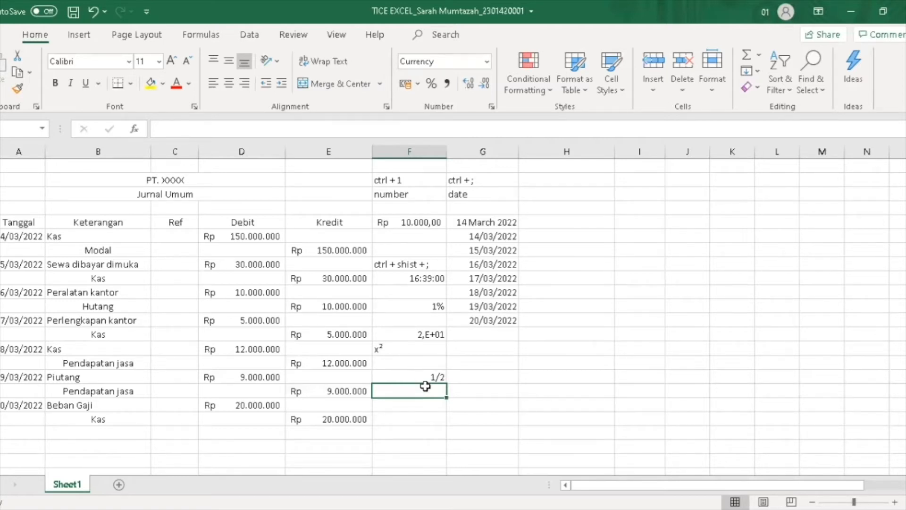
Enter 0,25 in F19 and format it as Fraction so it shows 1/4
type("0")
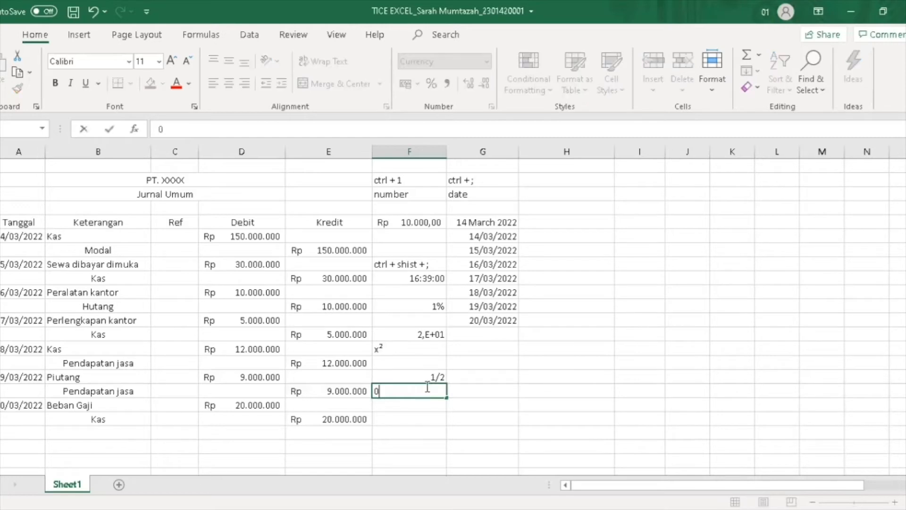
type(",25")
key("Return")
double_click(443, 391)
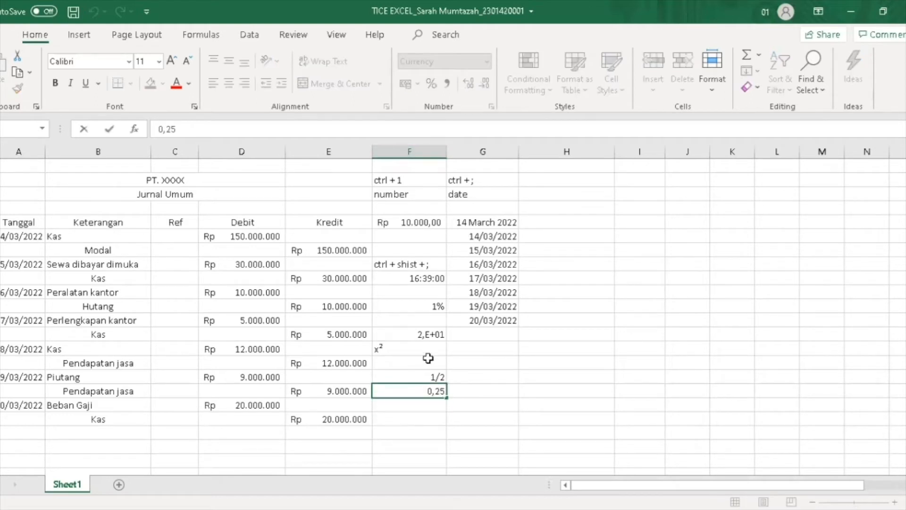
left_click(424, 398)
left_click(433, 389)
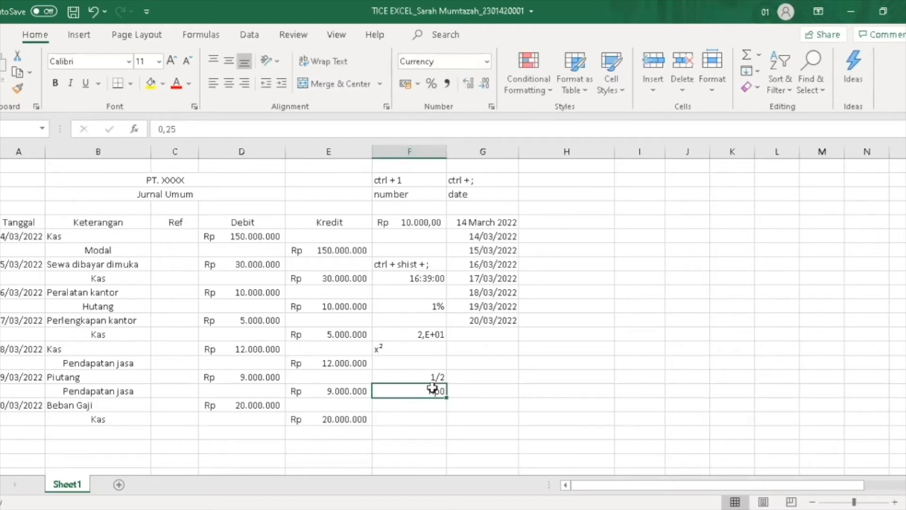
left_click(485, 63)
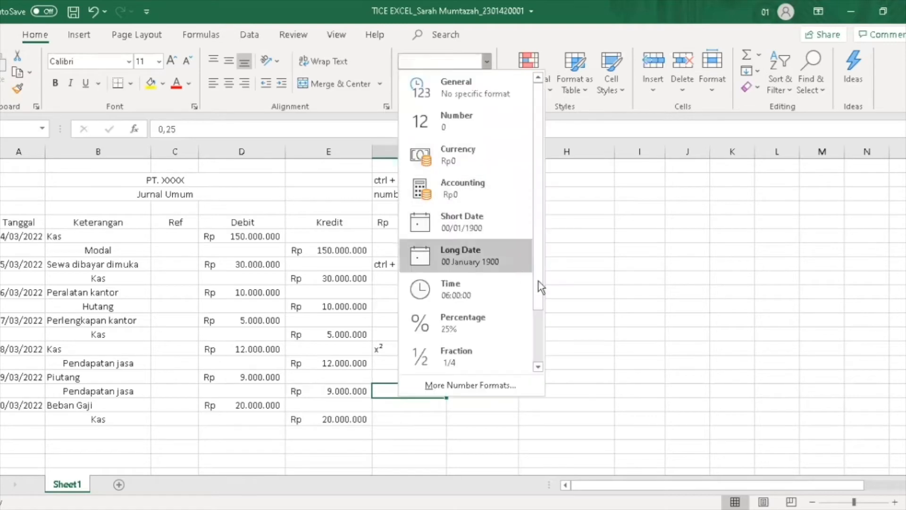
scroll(539, 292, "down", 1)
left_click(458, 332)
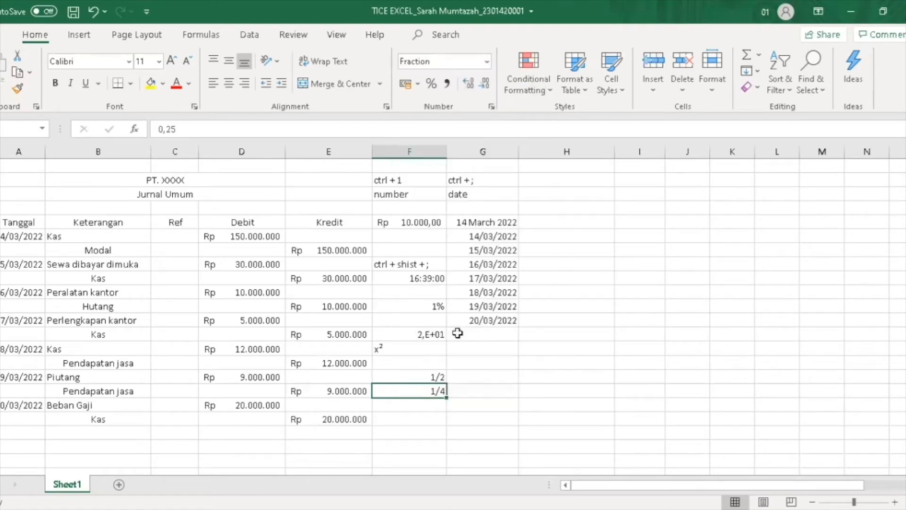
Select empty F17 and browse the number formats without applying one
left_click(433, 363)
left_click(486, 61)
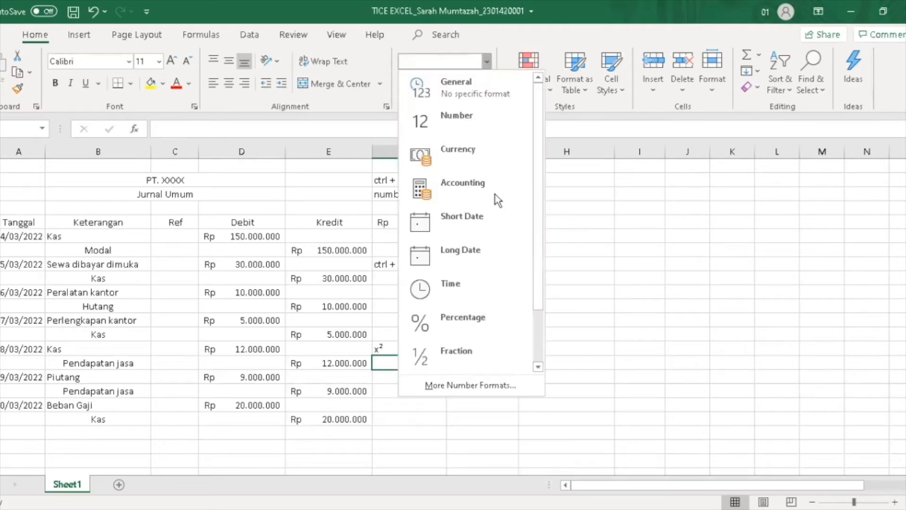
scroll(534, 318, "down", 2)
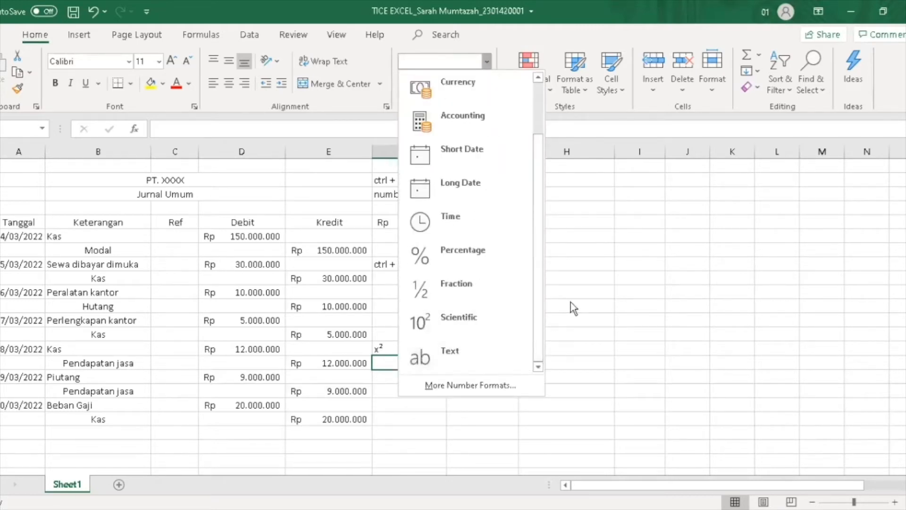
scroll(534, 256, "up", 2)
left_click(583, 212)
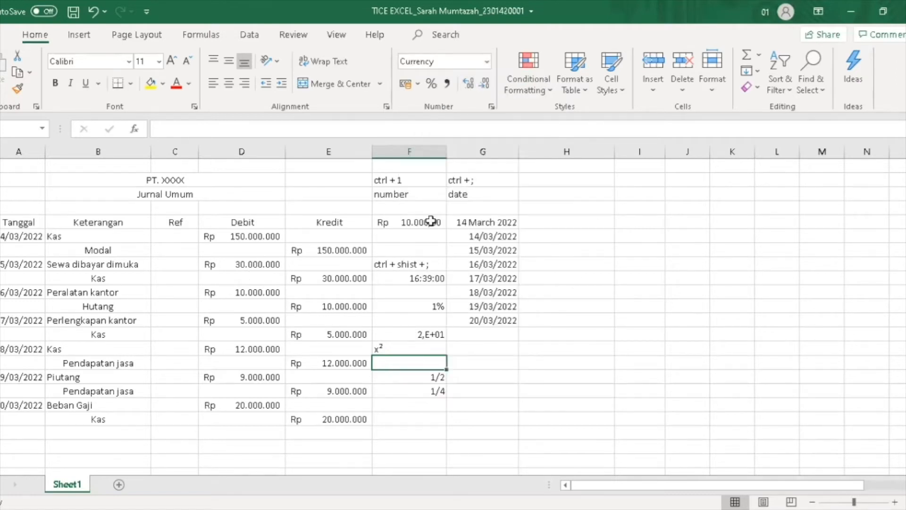
Enter 10.000 in H5, then undo it after Excel converts it to a date
left_click(540, 220)
type("1")
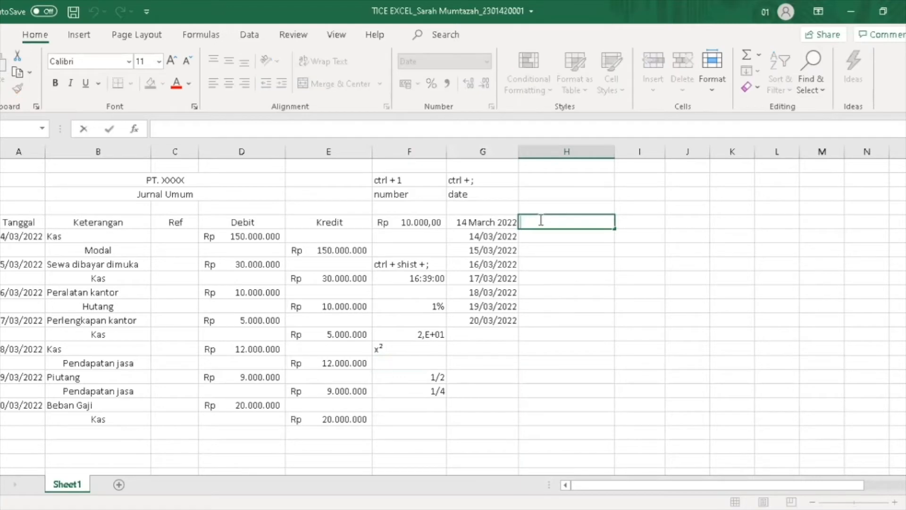
type("0.000")
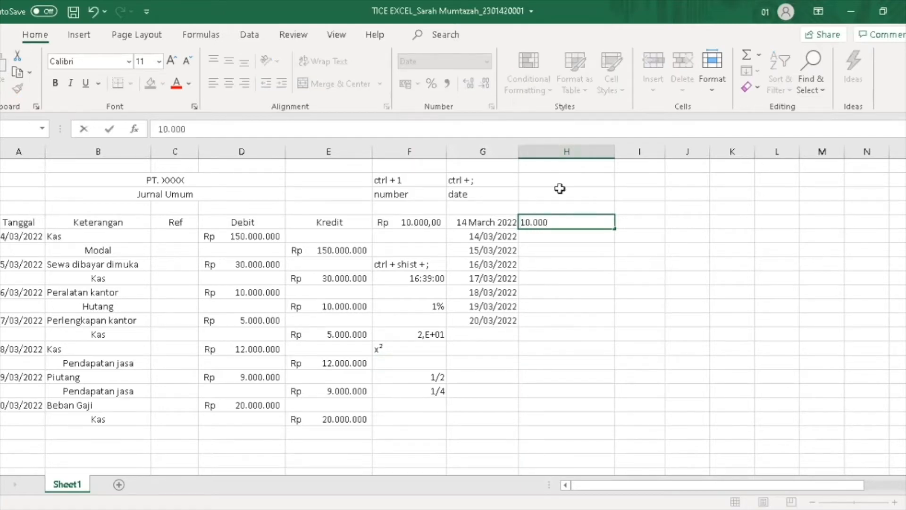
key("ctrl+Return")
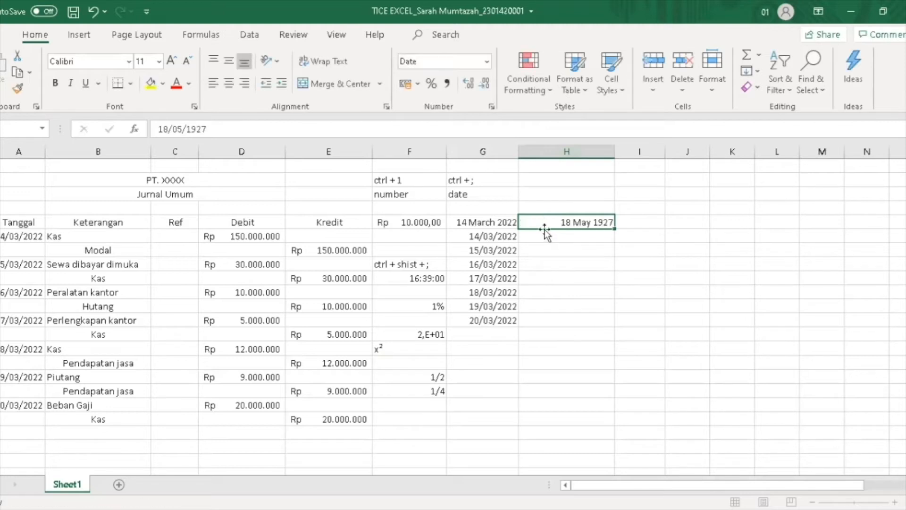
left_click(93, 12)
Set H5 to General then Number format and re-enter 10.000 as 10000
left_click(489, 64)
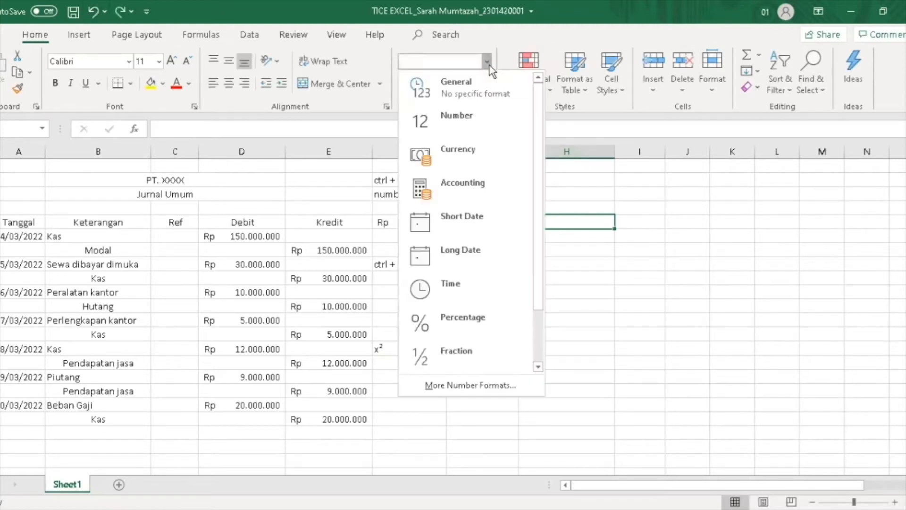
left_click(472, 96)
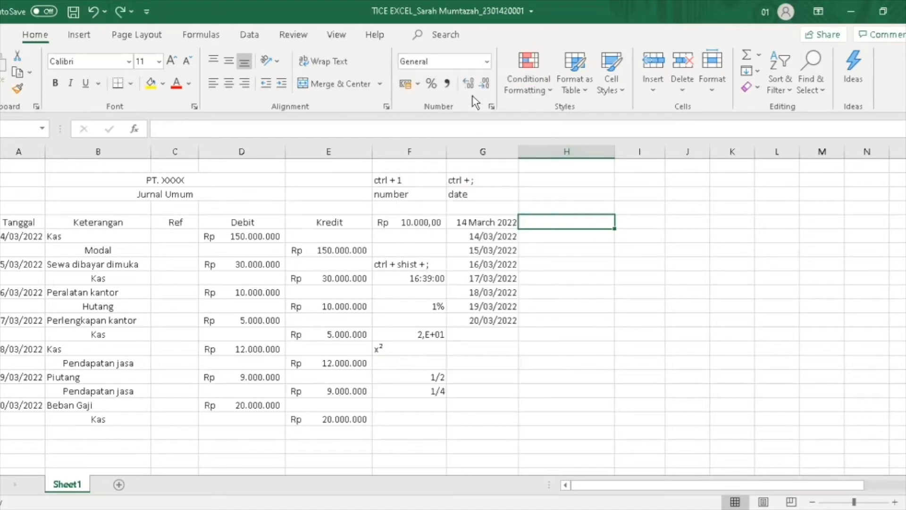
left_click(488, 64)
left_click(469, 125)
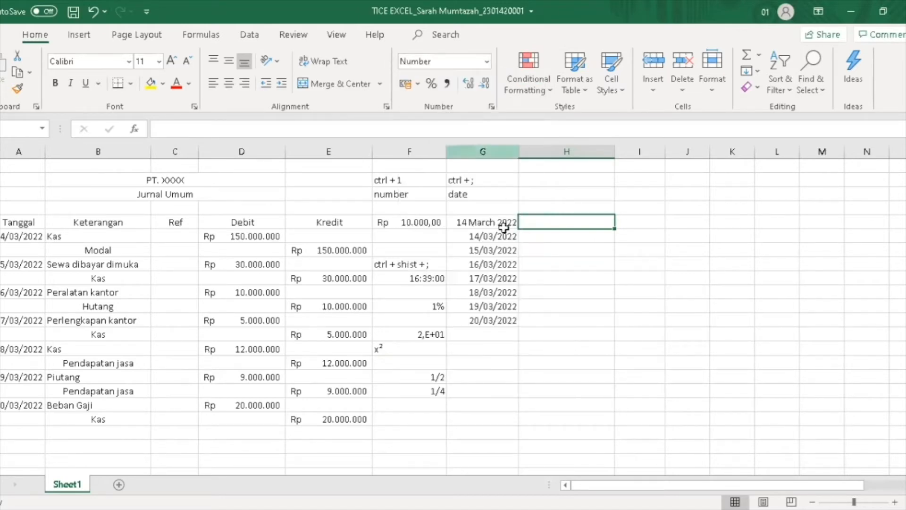
double_click(538, 223)
type("10.000")
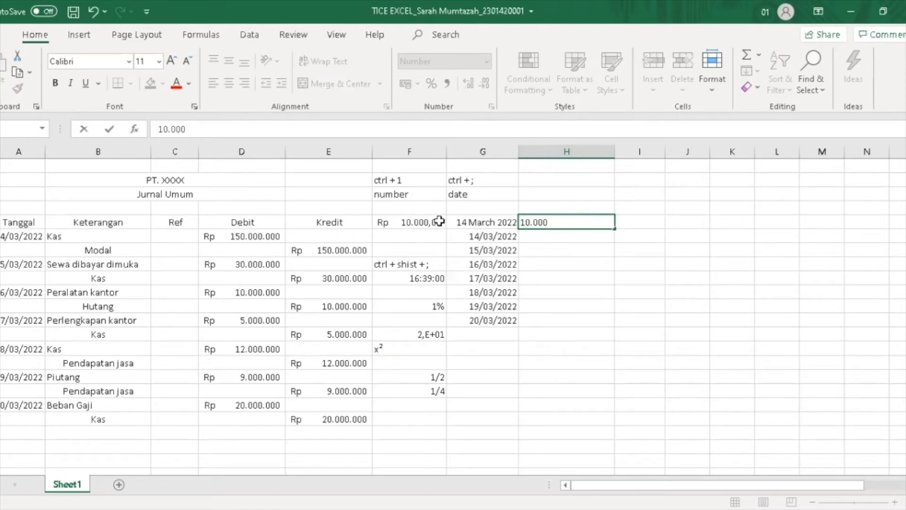
left_click(555, 201)
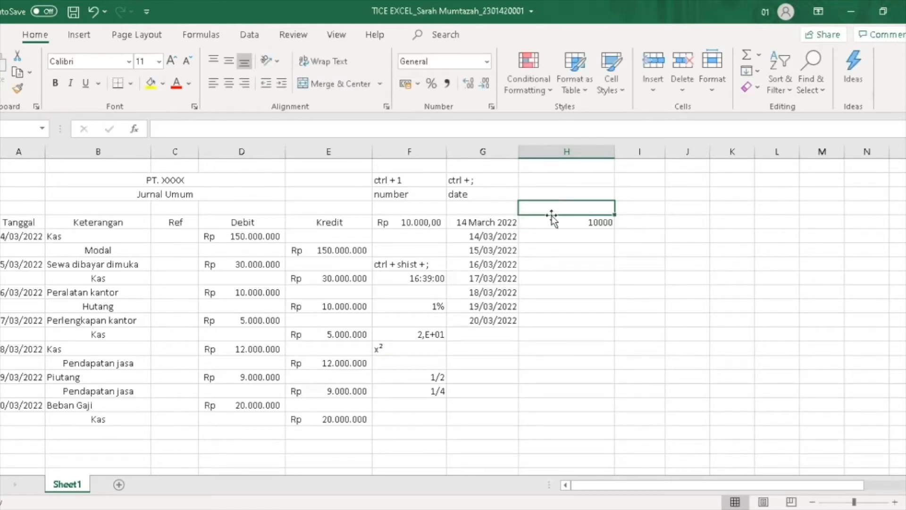
Format H5 as Currency, try decimal changes, apply Comma Style, then request Ideas for the journal
left_click(595, 221)
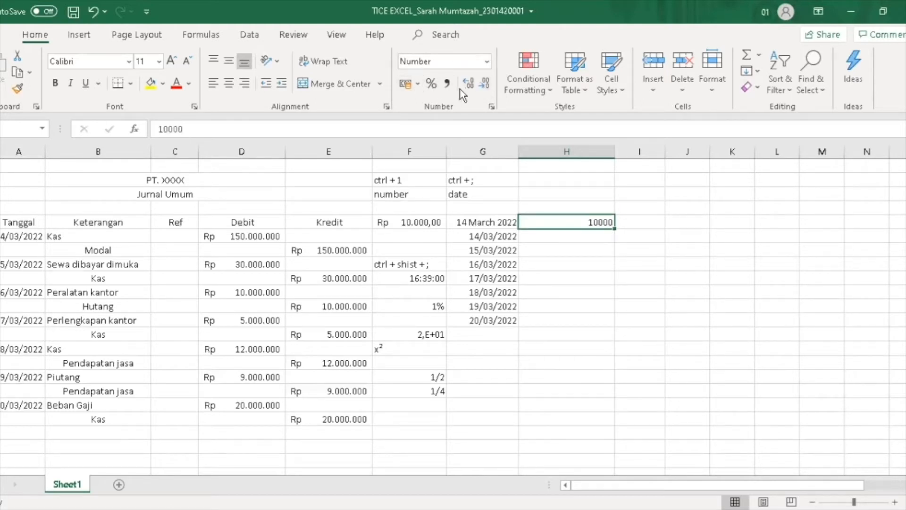
left_click(487, 61)
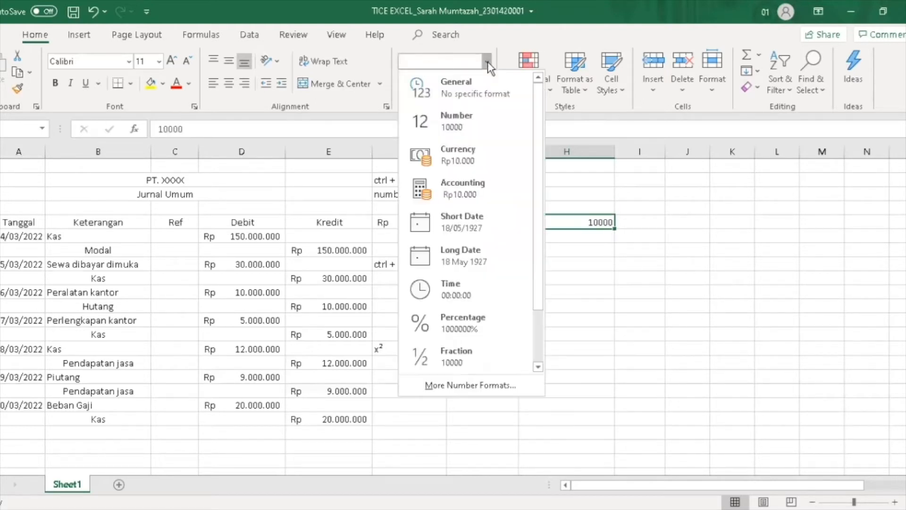
left_click(466, 164)
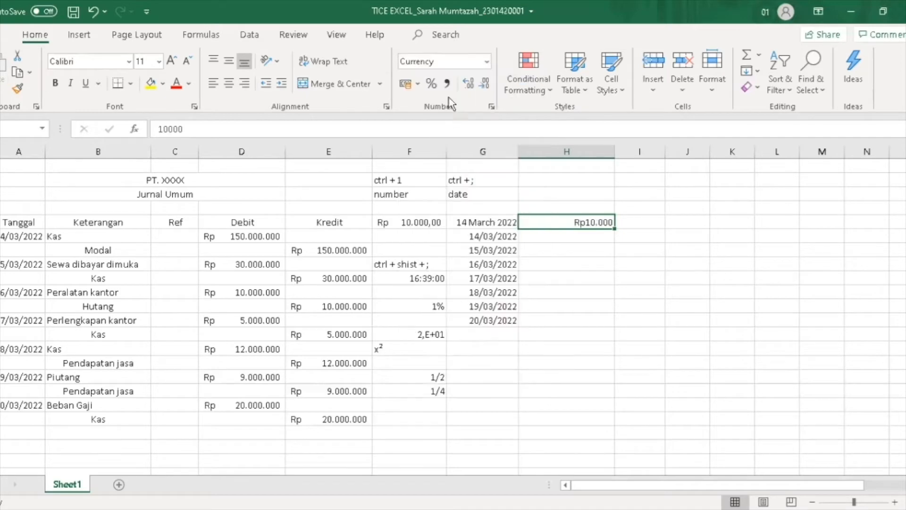
left_click(474, 87)
left_click(474, 86)
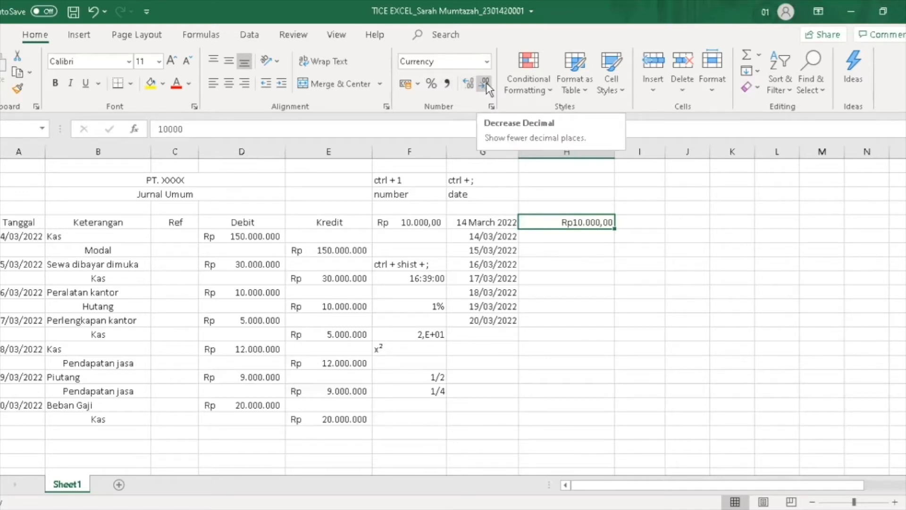
left_click(486, 83)
left_click(486, 82)
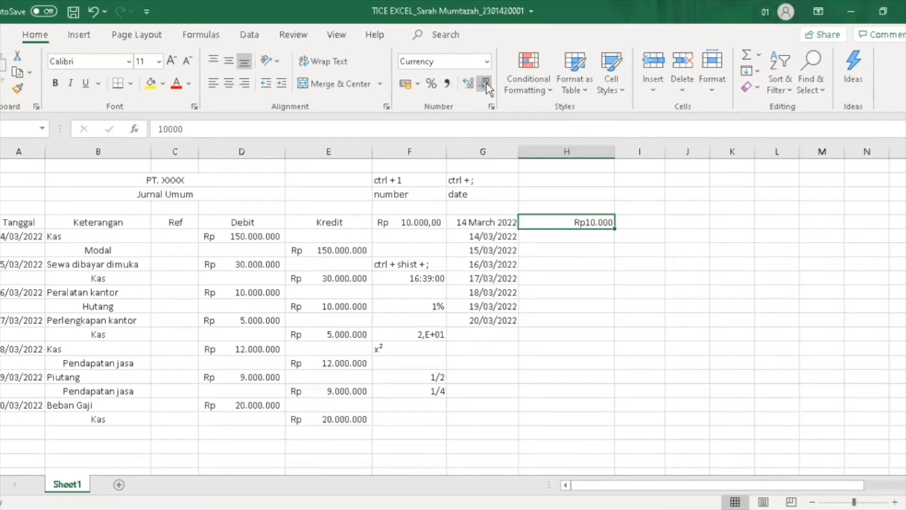
left_click(446, 85)
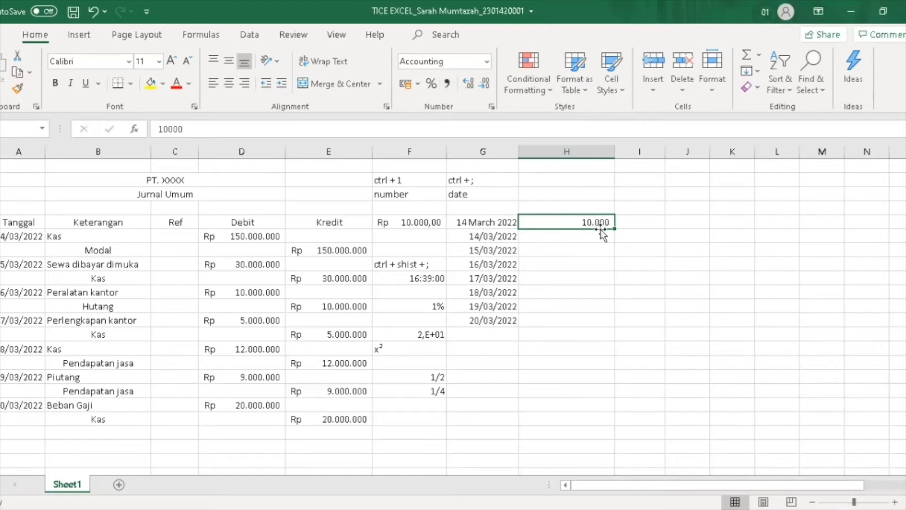
left_click(585, 238)
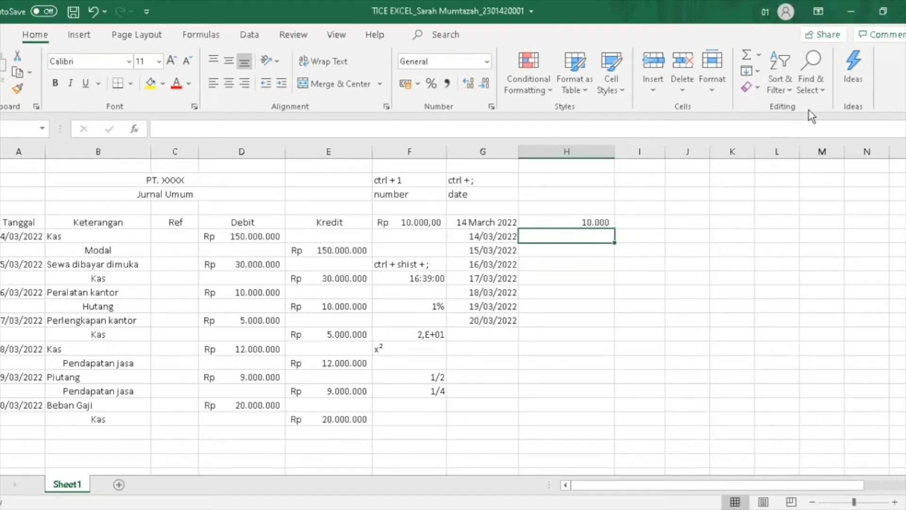
left_click(859, 70)
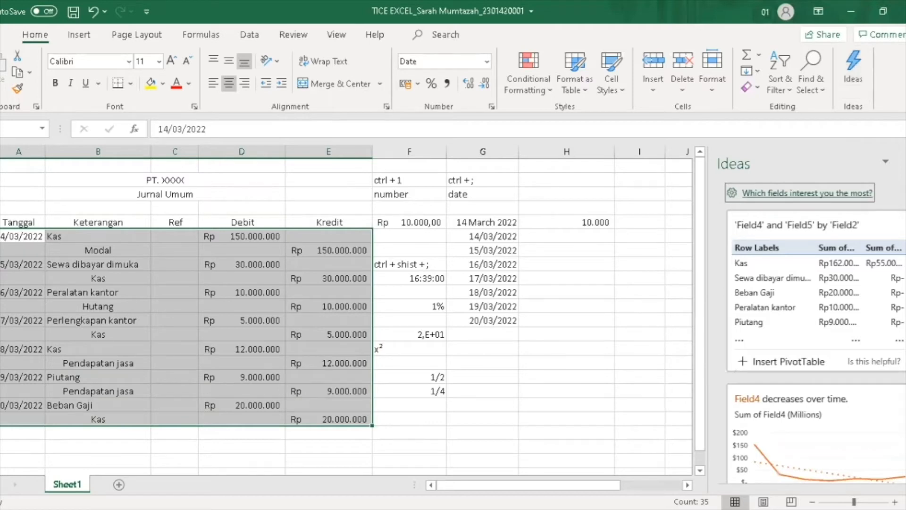
Browse the Ideas suggestions and insert the 'Field4 decreases over time' PivotChart
scroll(817, 330, "down", 3)
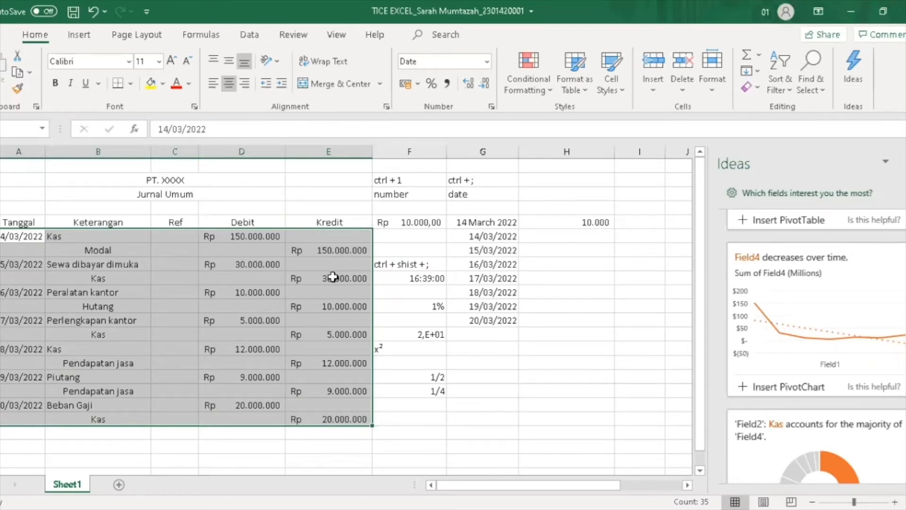
left_click(849, 78)
scroll(817, 347, "down", 3)
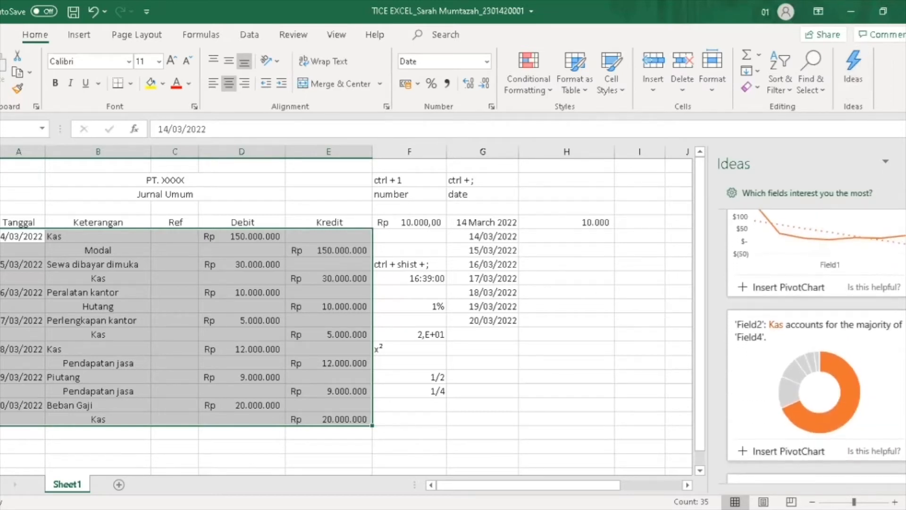
scroll(817, 347, "down", 1)
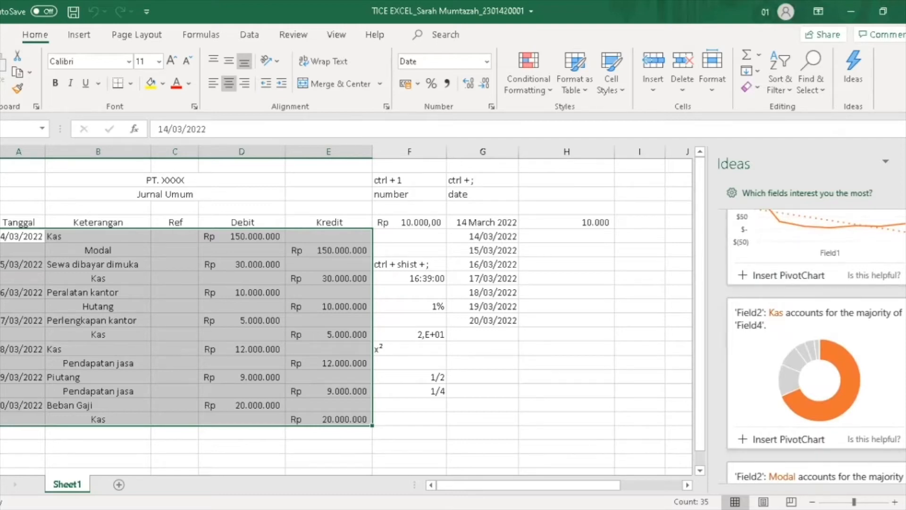
scroll(817, 347, "down", 3)
scroll(816, 347, "up", 7)
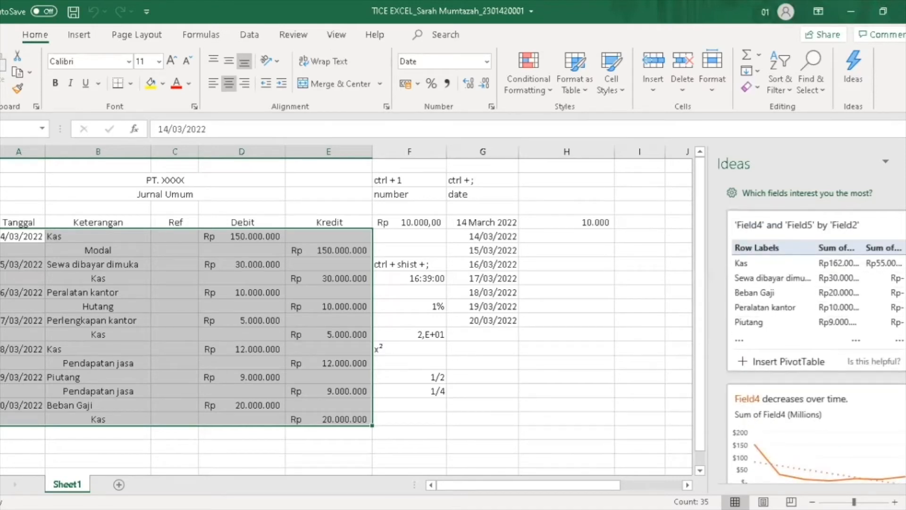
scroll(815, 346, "down", 1)
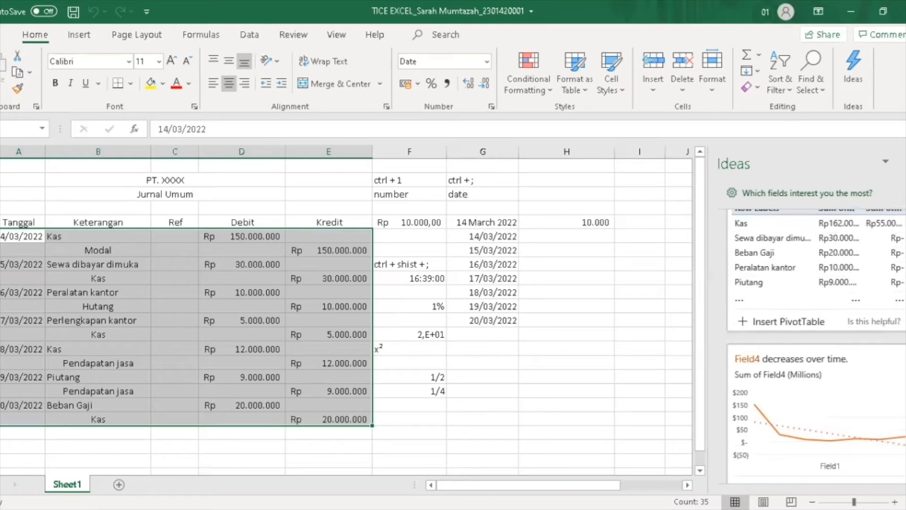
scroll(814, 346, "down", 2)
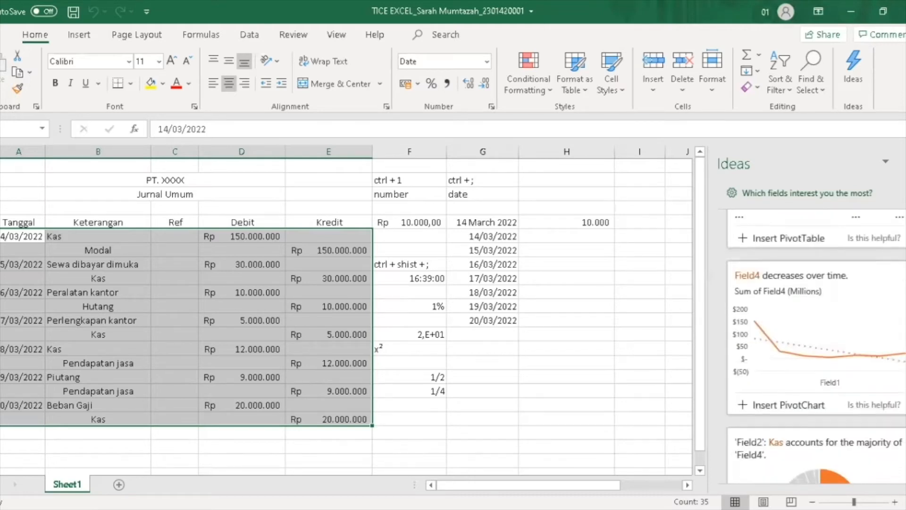
scroll(815, 346, "down", 3)
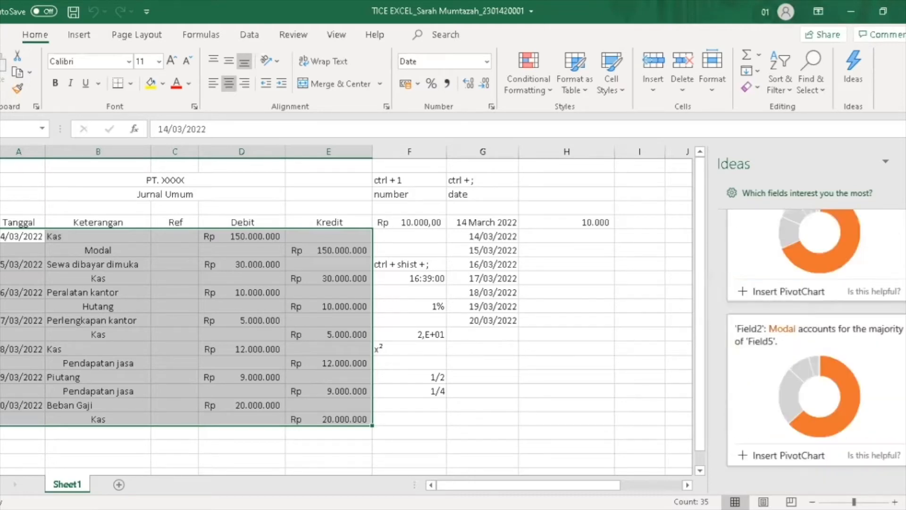
scroll(814, 346, "up", 3)
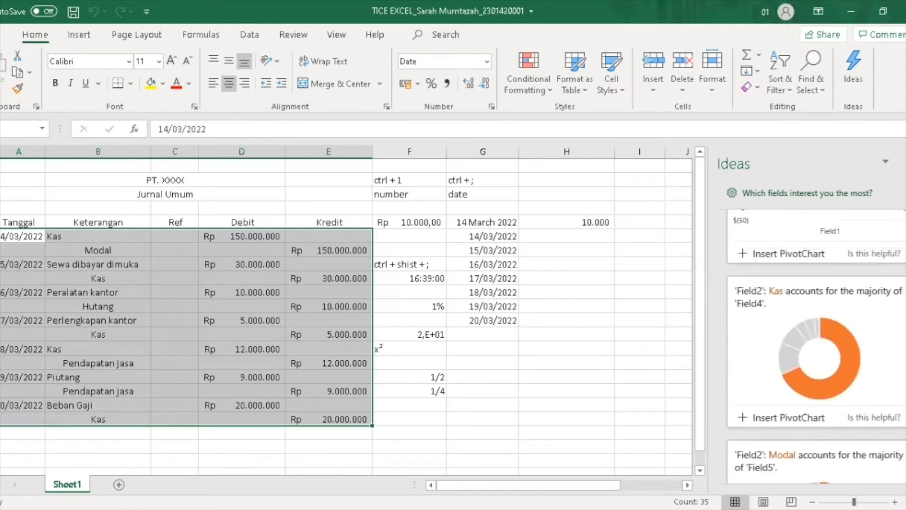
scroll(809, 340, "up", 3)
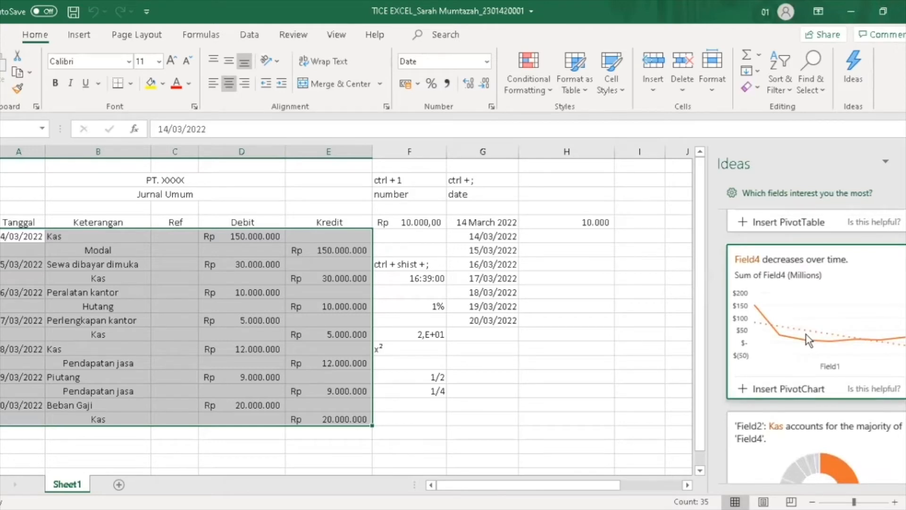
left_click(754, 394)
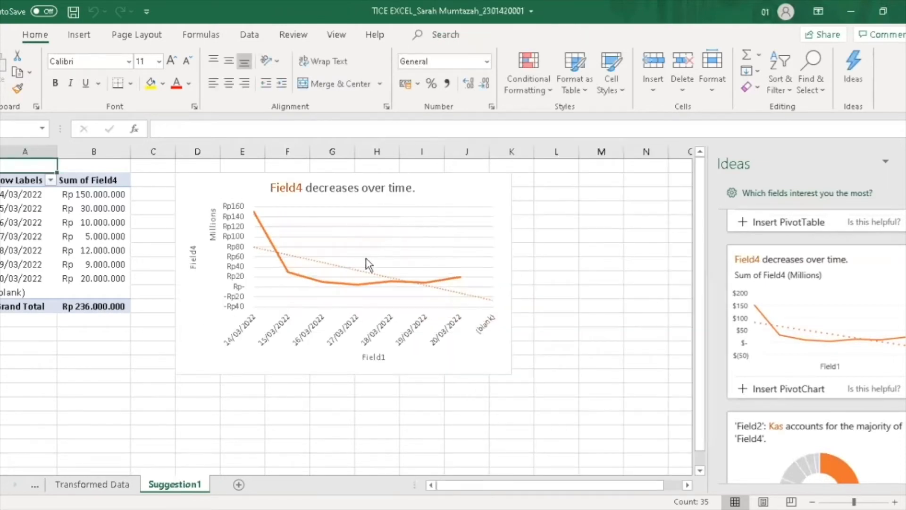
Drag the Field4 line chart left over the pivot table and dismiss the Show Detail dialog
left_click(367, 257)
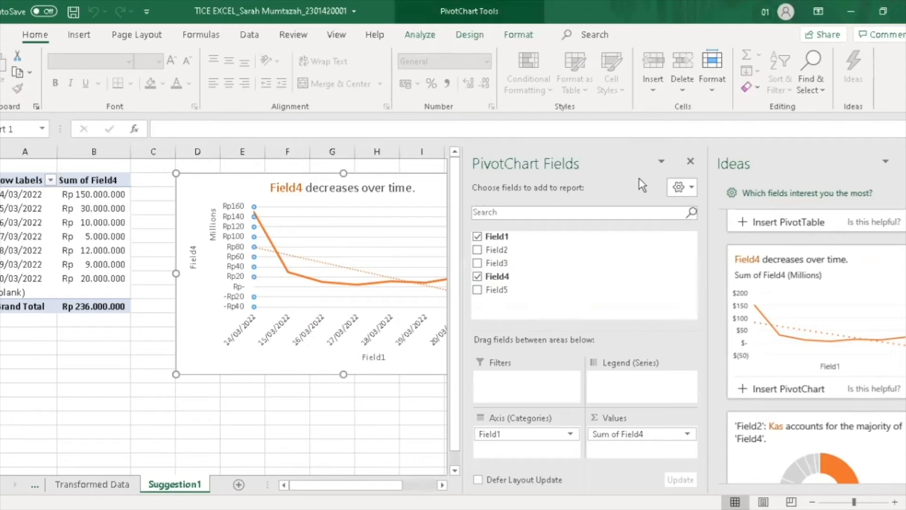
left_click_drag(219, 183, 137, 184)
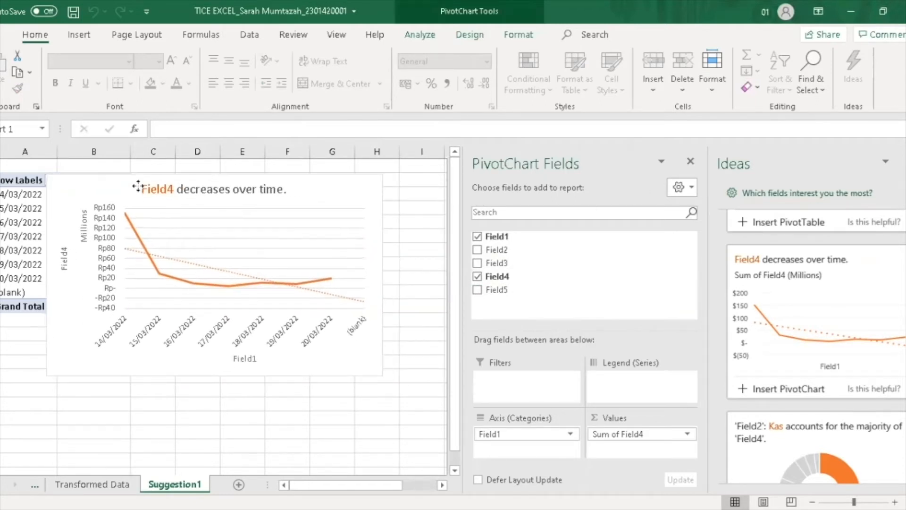
double_click(112, 336)
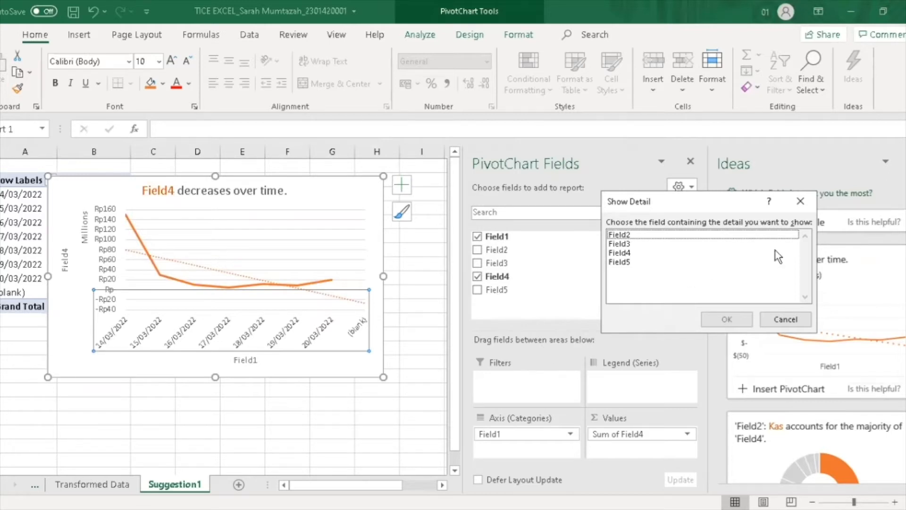
left_click(800, 201)
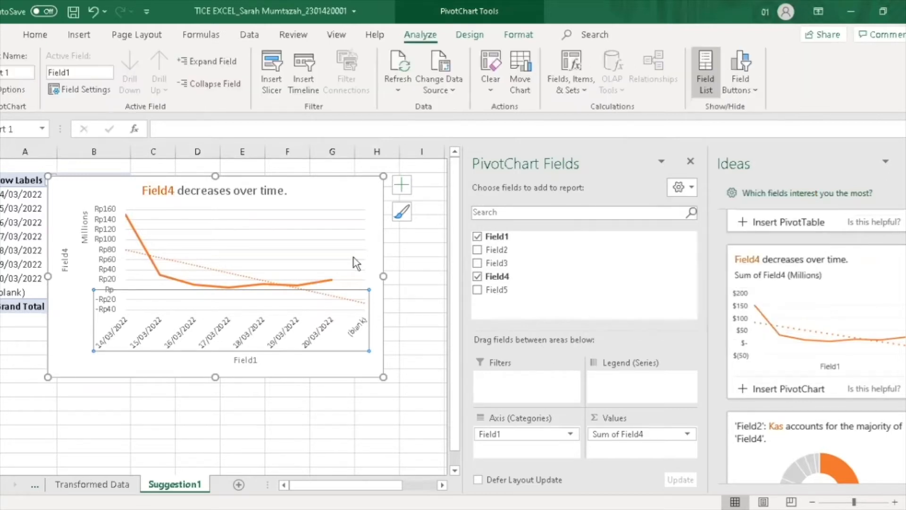
Look at the value axis and Millions label, close the chart panes, then switch to Book1
left_click(103, 249)
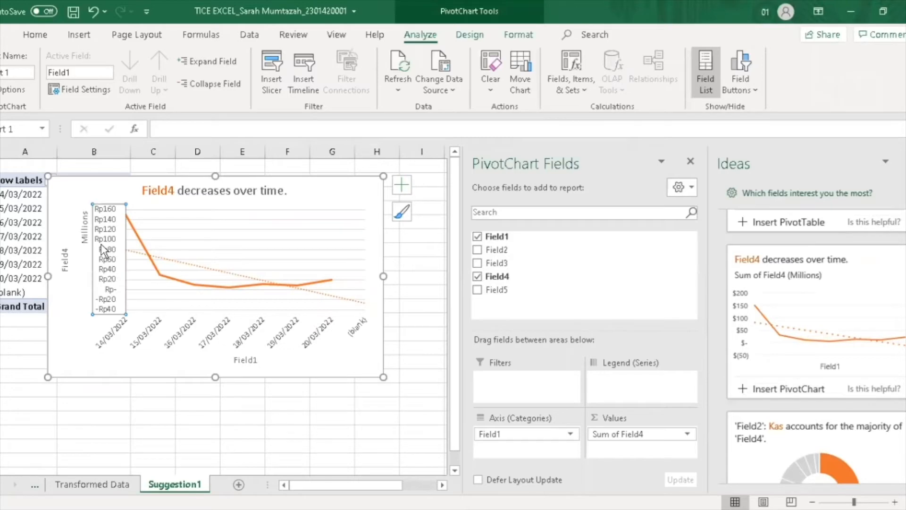
double_click(84, 236)
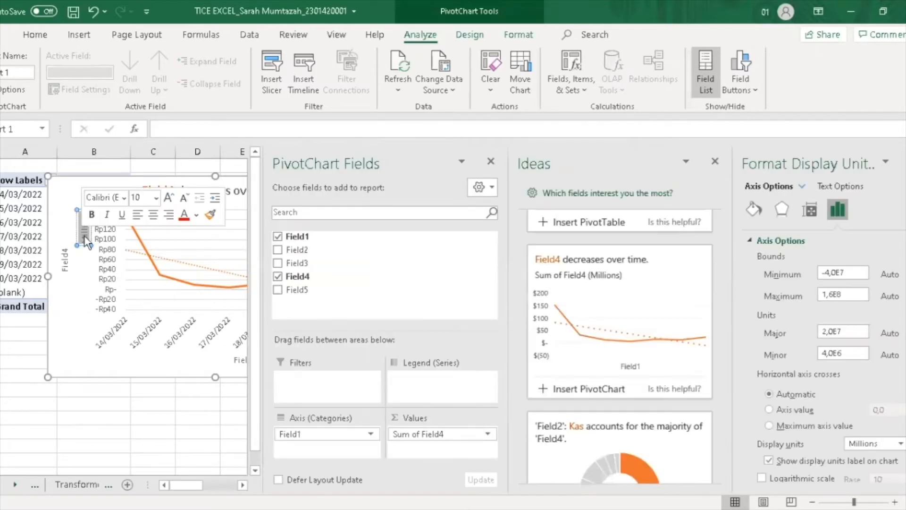
left_click(65, 284)
left_click(492, 162)
left_click(905, 162)
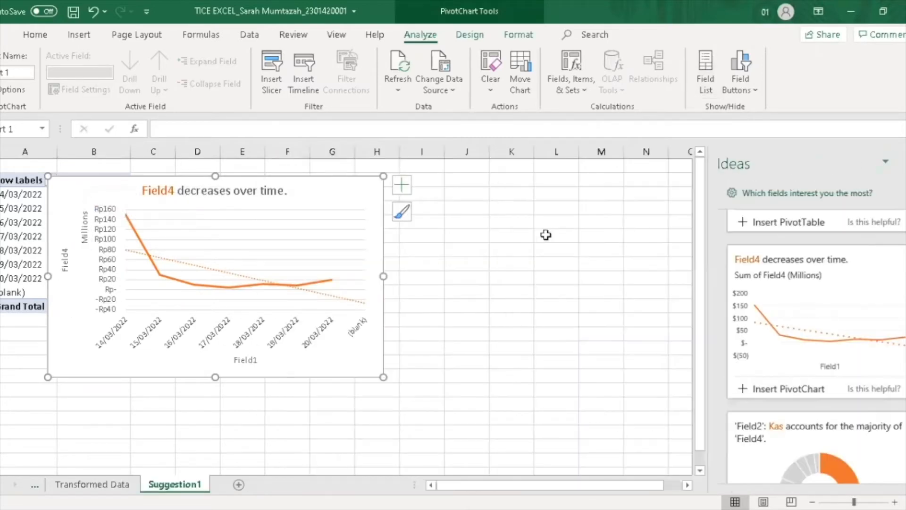
left_click(547, 234)
left_click(118, 486)
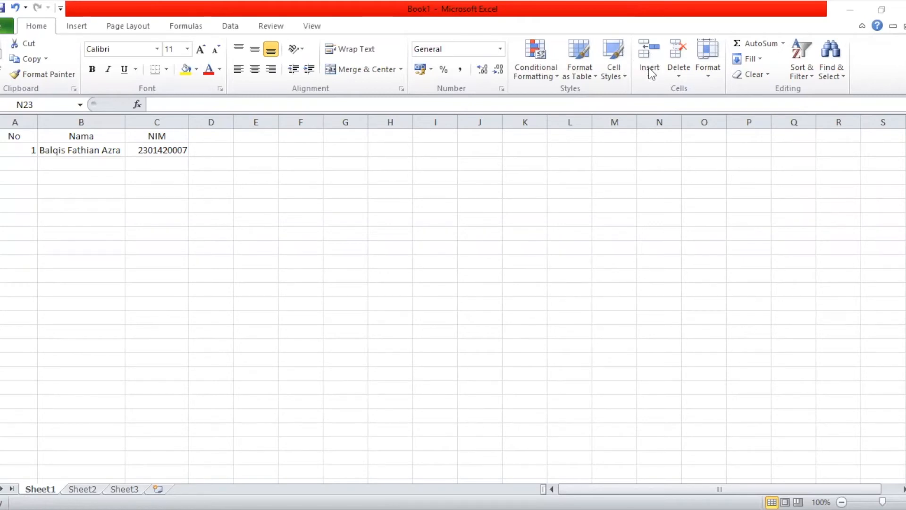
left_click(657, 79)
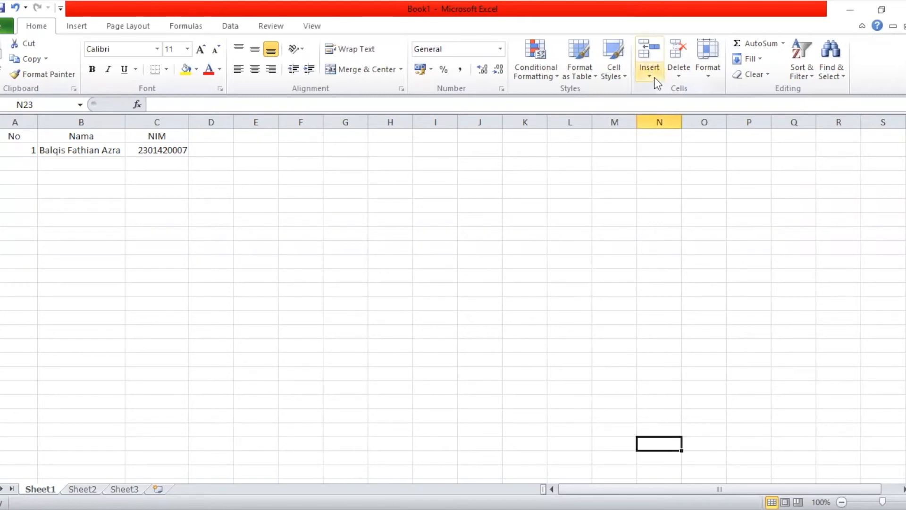
left_click(655, 78)
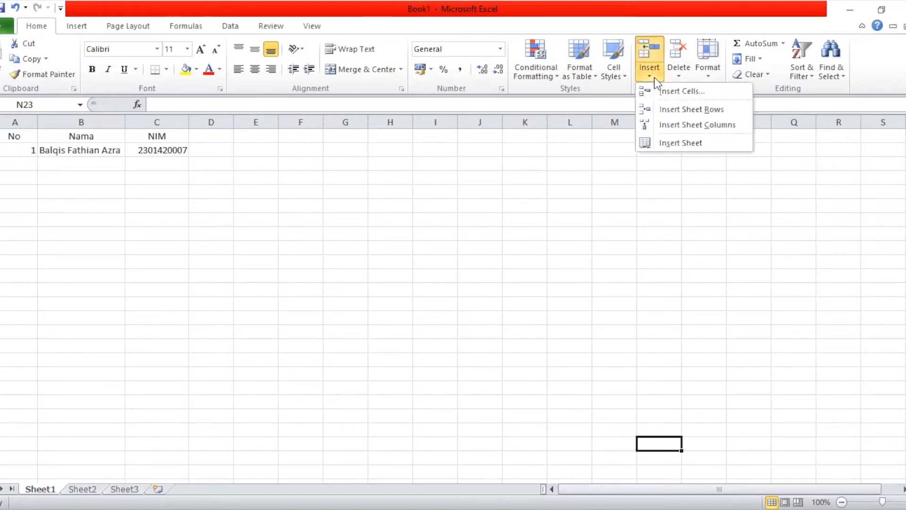
left_click(681, 72)
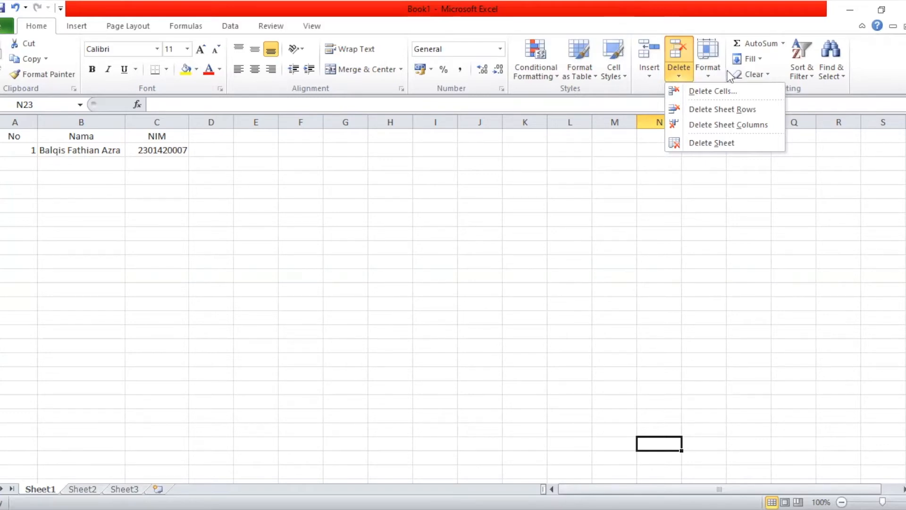
left_click(706, 73)
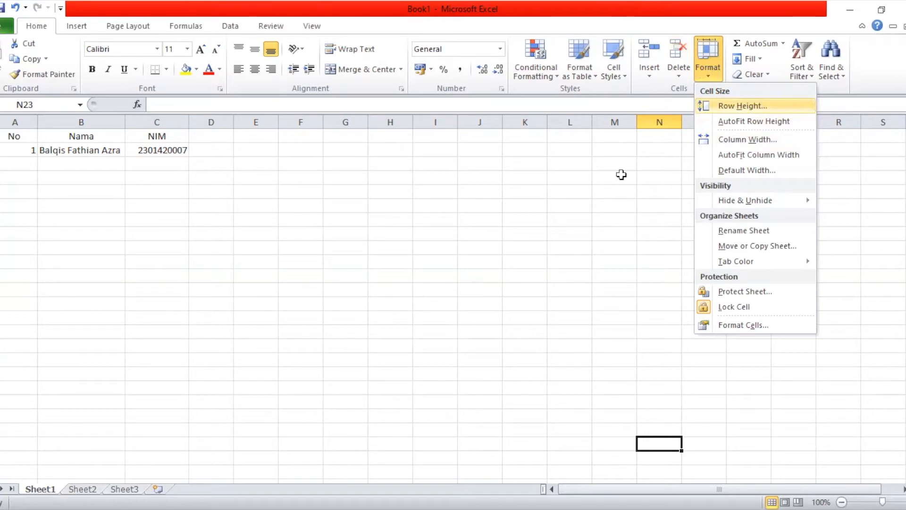
left_click(649, 158)
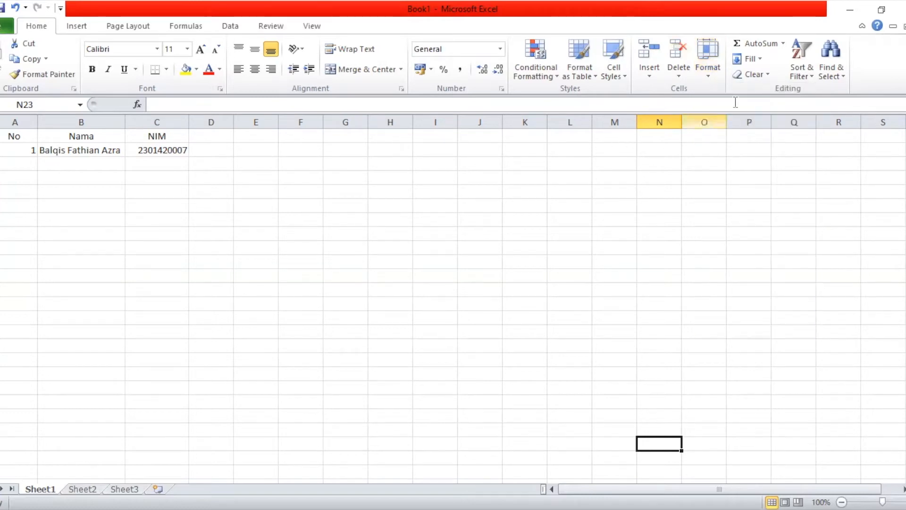
Put an AutoSum formula over D2 in cell N23, which shows 0, then select C2
left_click(764, 41)
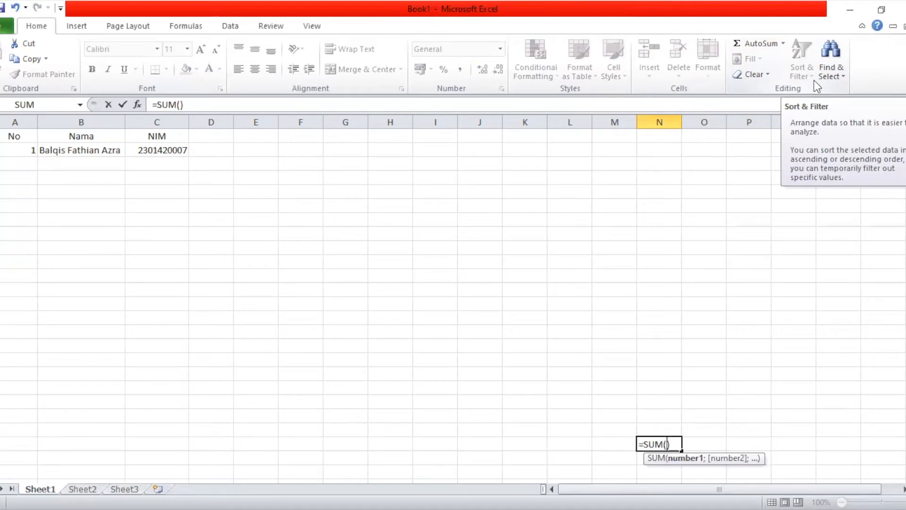
left_click(189, 150)
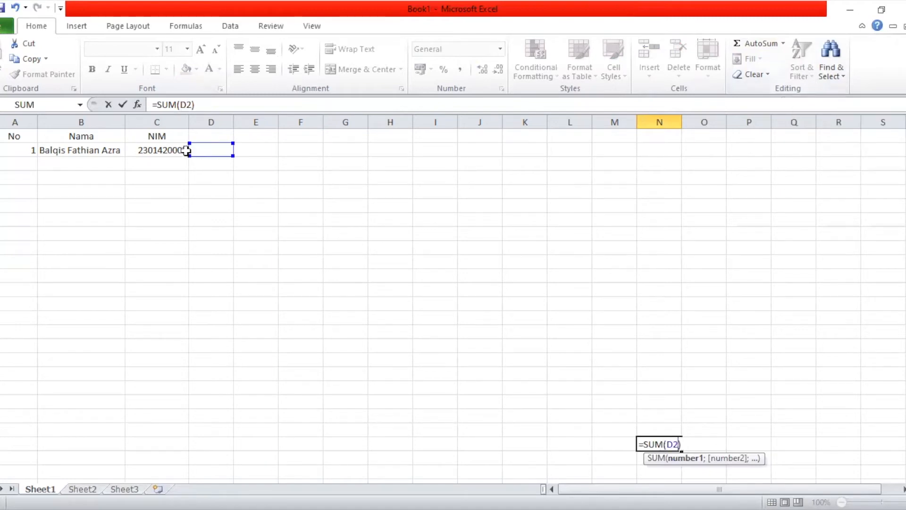
key("Return")
left_click(170, 147)
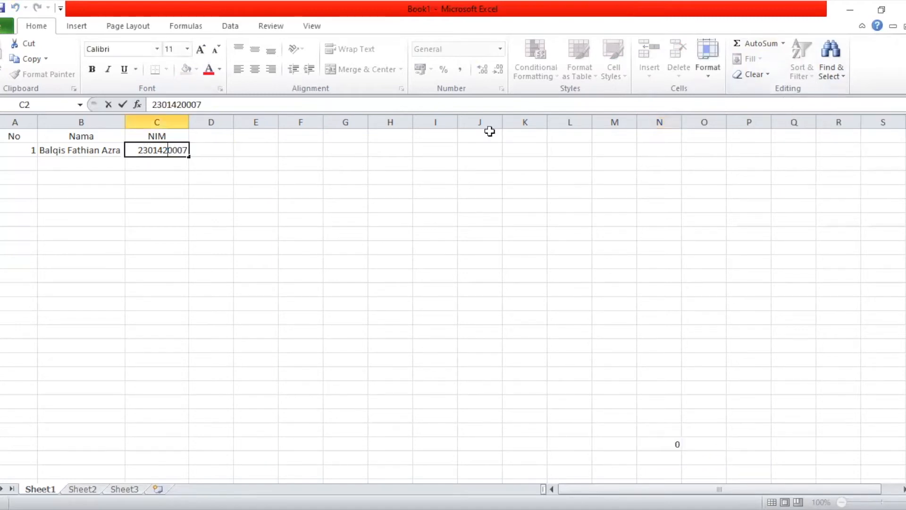
left_click(833, 71)
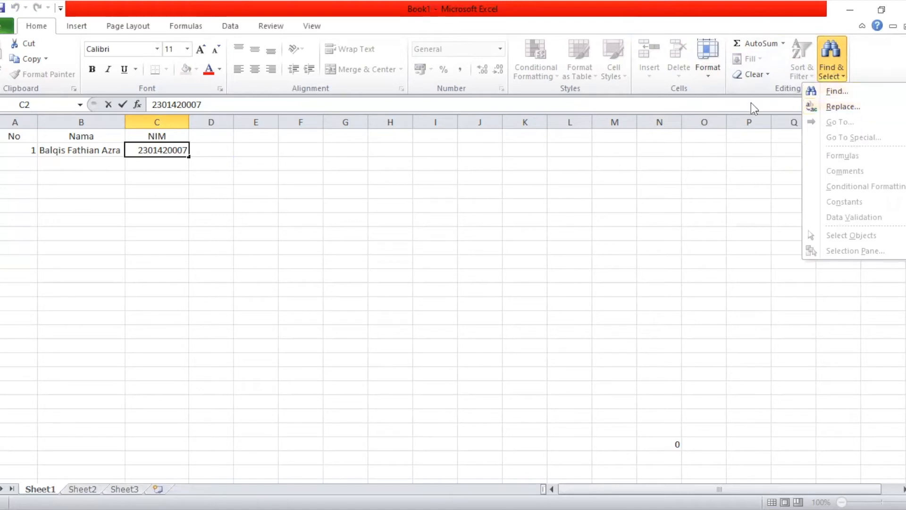
Dismiss the Find & Select menu and move to a blank workbook
left_click(169, 150)
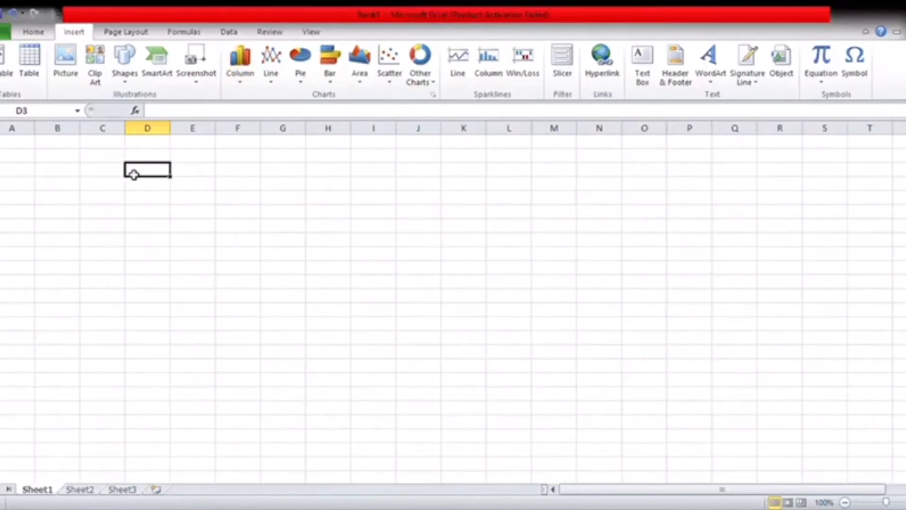
Enter the values 1, 4, 3, 2, 1 across cells D3:H3
type("1")
key("Tab")
type("4")
key("Tab")
type("3")
key("Tab")
type("2")
key("Tab")
type("1")
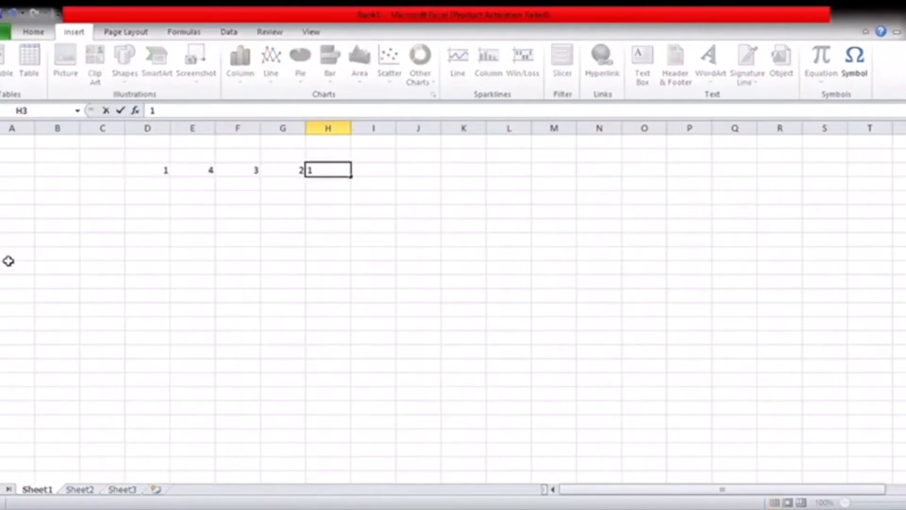
Chart D3:H3 as a clustered column chart, resized and moved to the left below the data
left_click_drag(151, 171, 316, 173)
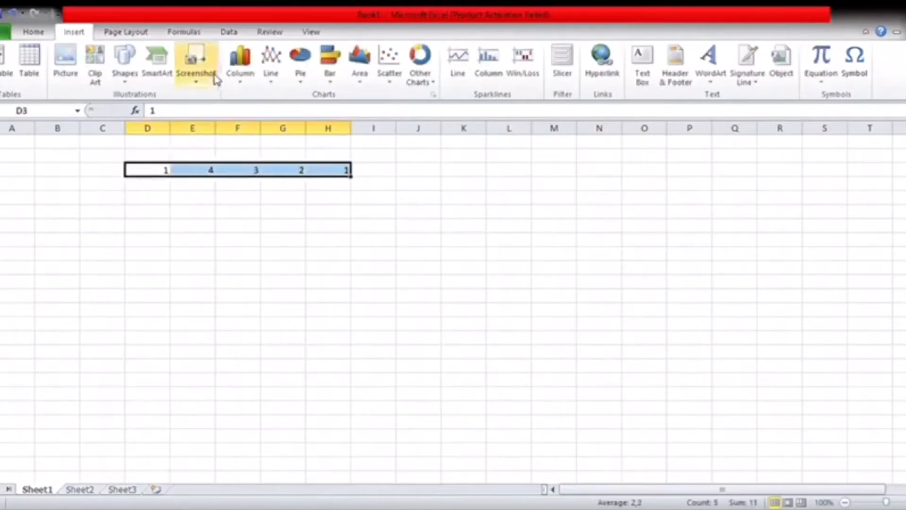
left_click(239, 59)
left_click(255, 132)
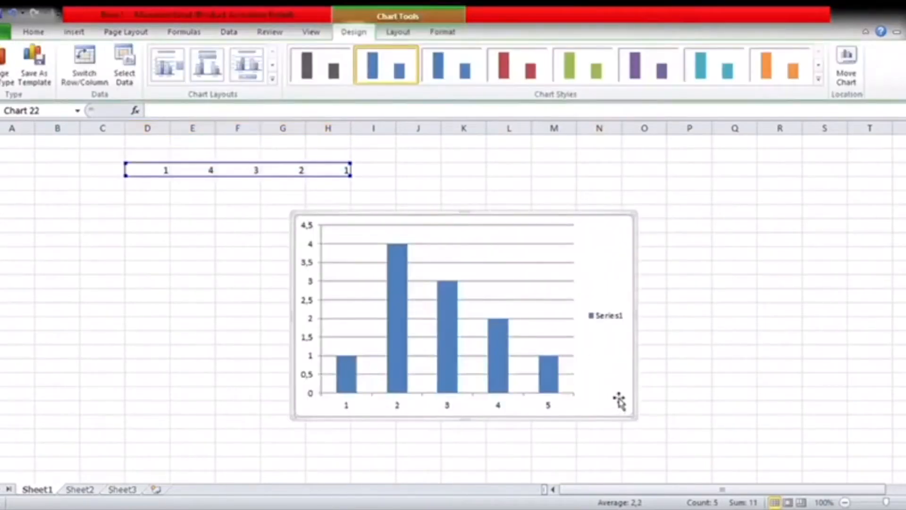
left_click_drag(502, 358, 467, 341)
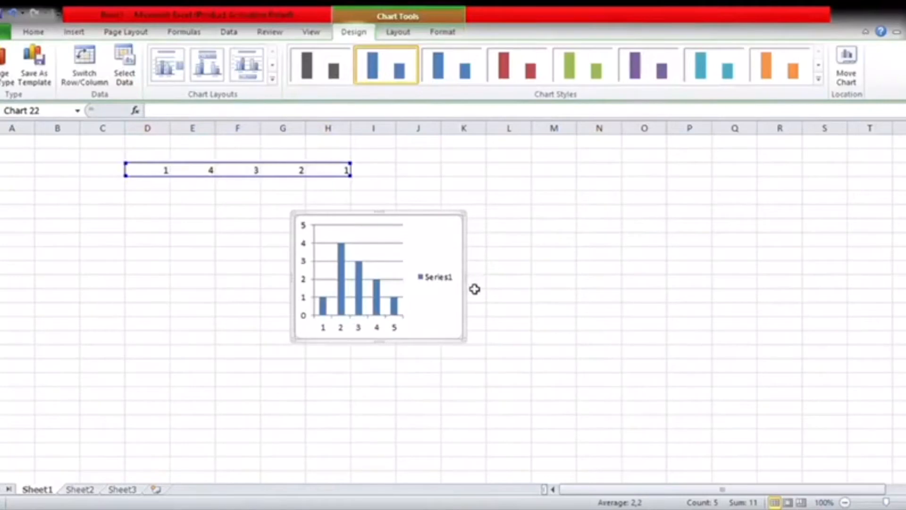
left_click_drag(467, 342, 512, 360)
left_click_drag(491, 251, 210, 234)
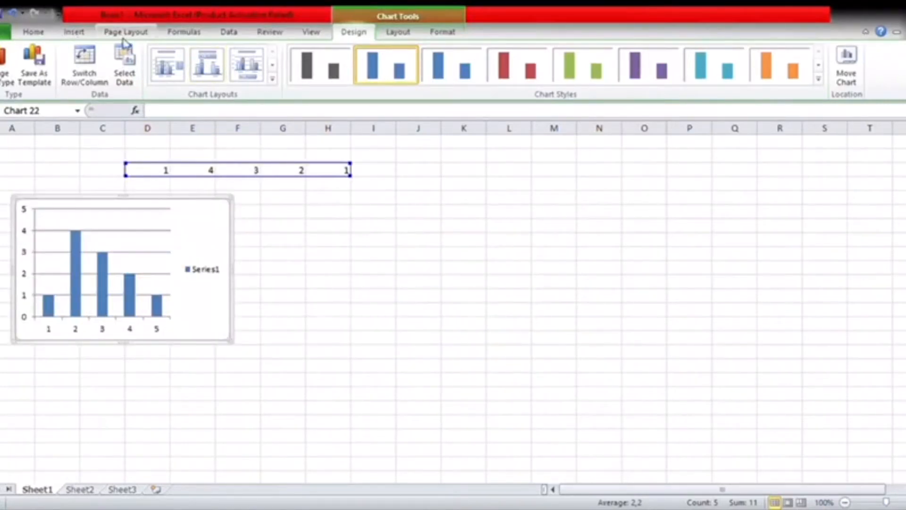
left_click(74, 32)
left_click(276, 83)
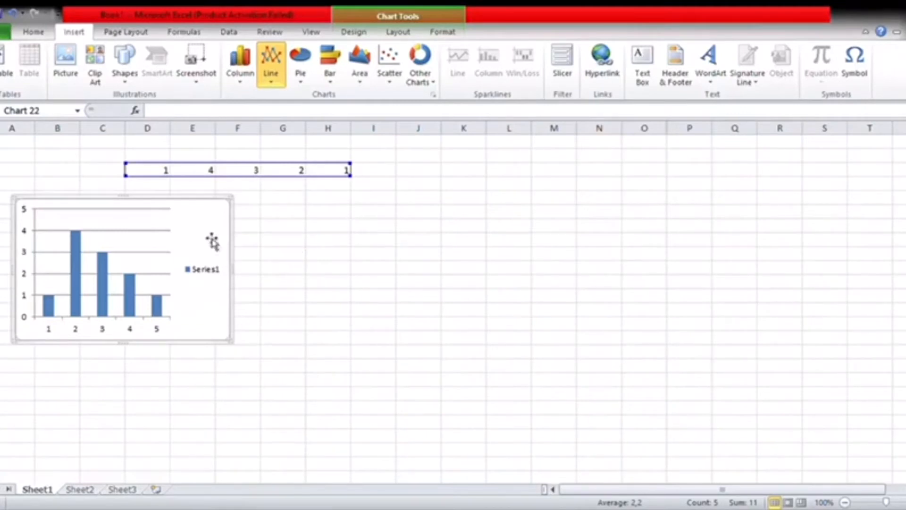
Insert a line chart of D3:H3, sized to match and placed beside the column chart
left_click_drag(147, 176, 327, 176)
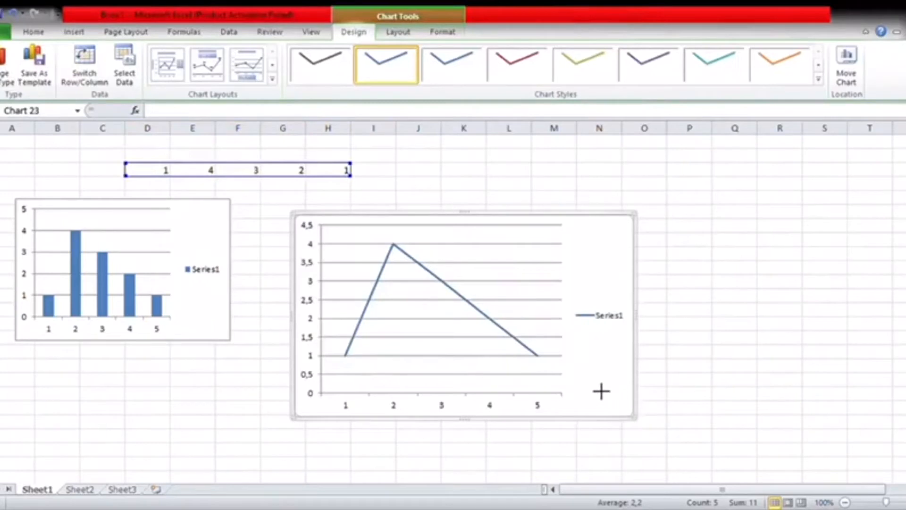
left_click_drag(551, 360, 547, 359)
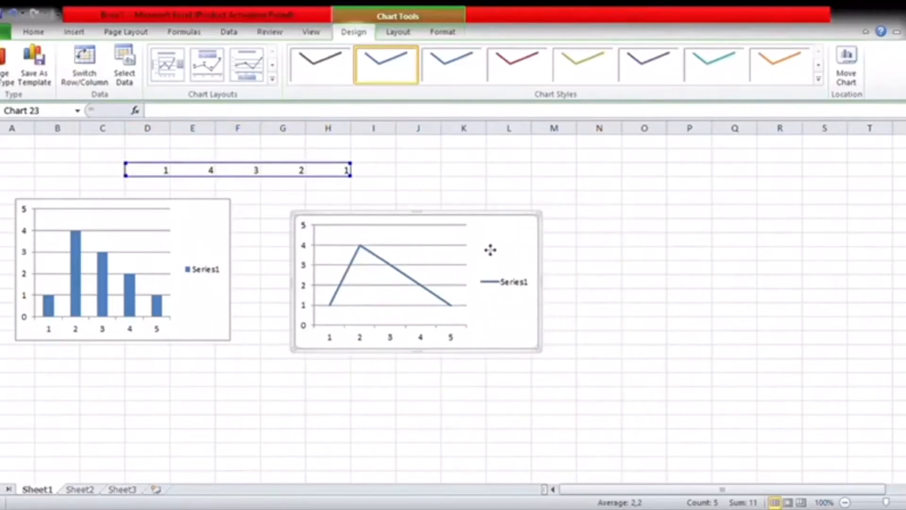
left_click_drag(490, 250, 462, 239)
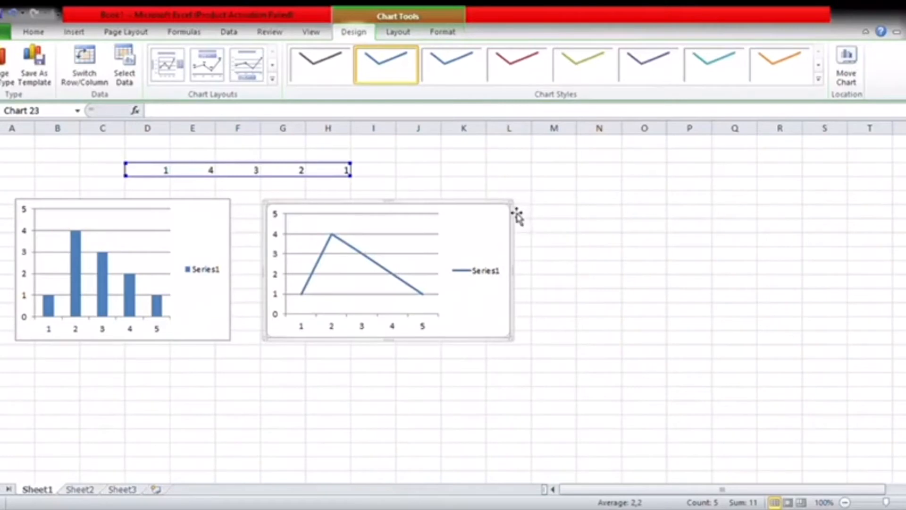
left_click_drag(514, 202, 518, 196)
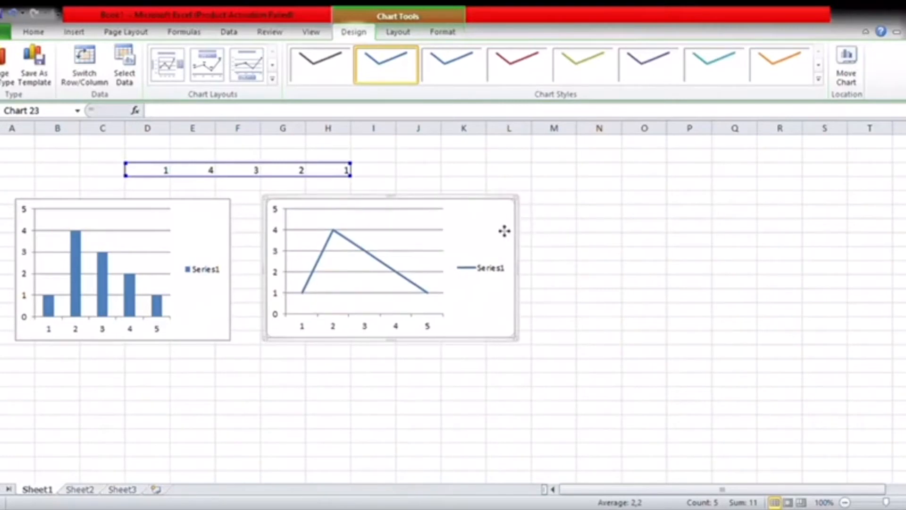
left_click(75, 32)
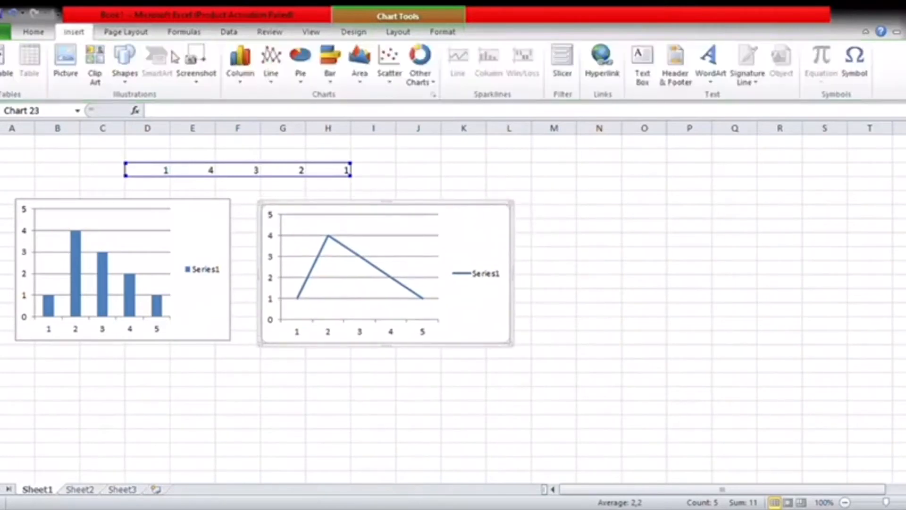
left_click(297, 71)
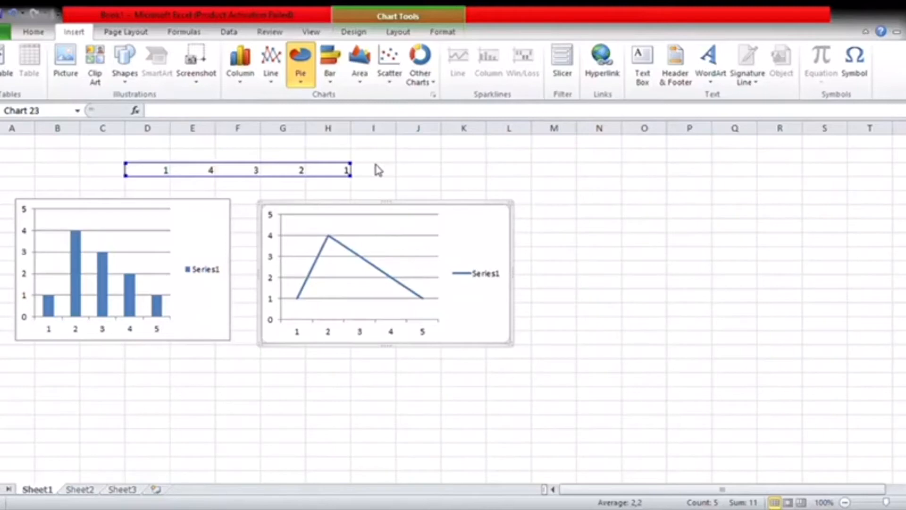
Add a 2-D pie chart of D3:H3, shrunk and aligned to the right of the line chart
left_click(143, 172)
left_click_drag(177, 175, 344, 170)
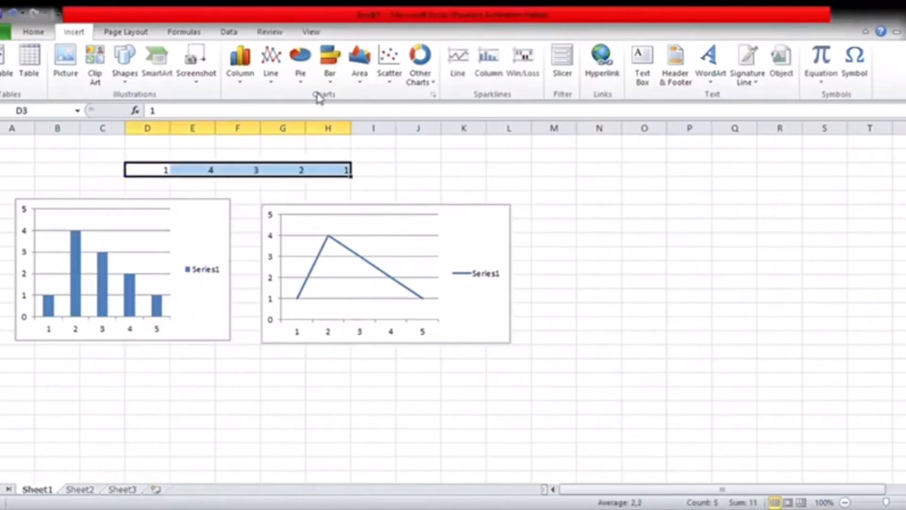
left_click(302, 77)
left_click(313, 118)
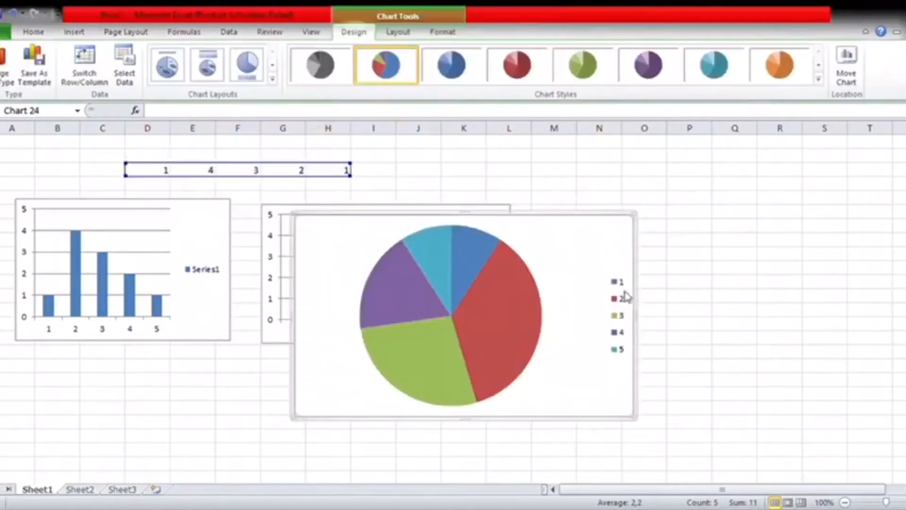
left_click_drag(638, 421, 480, 348)
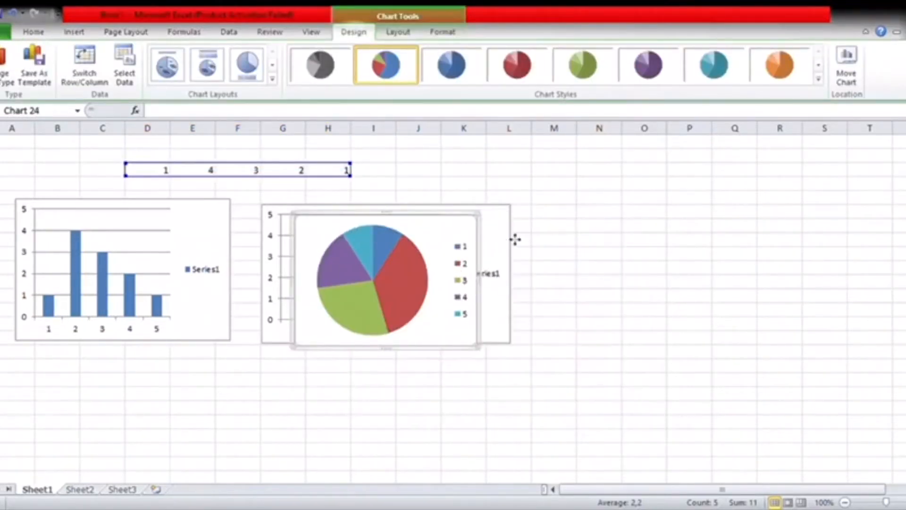
left_click_drag(683, 231, 690, 229)
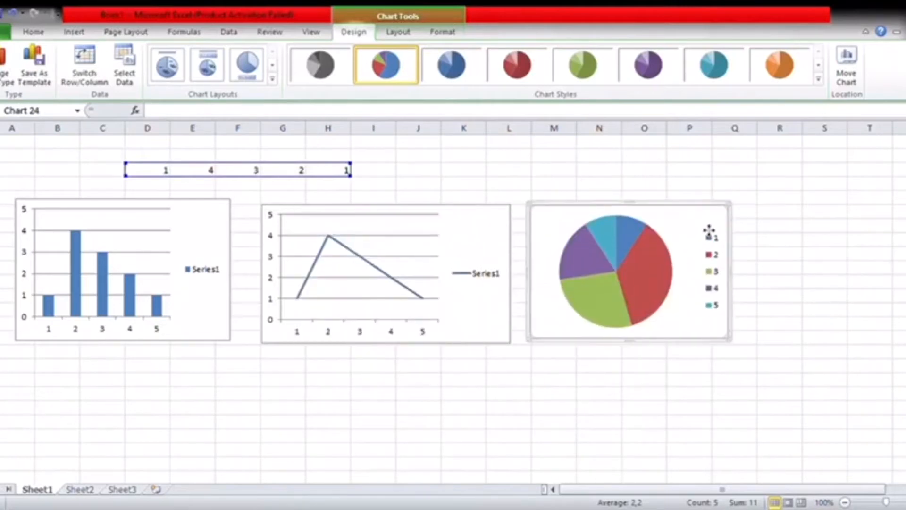
left_click_drag(709, 230, 707, 235)
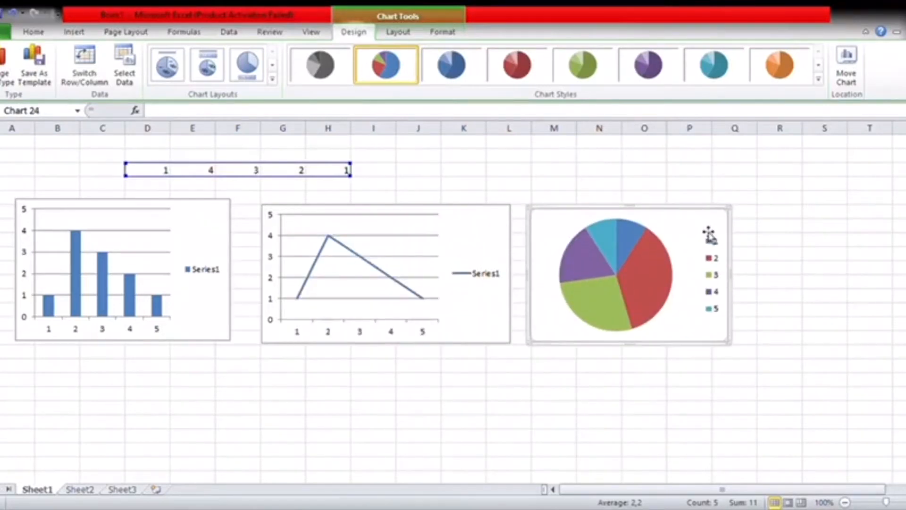
left_click(74, 32)
left_click(335, 85)
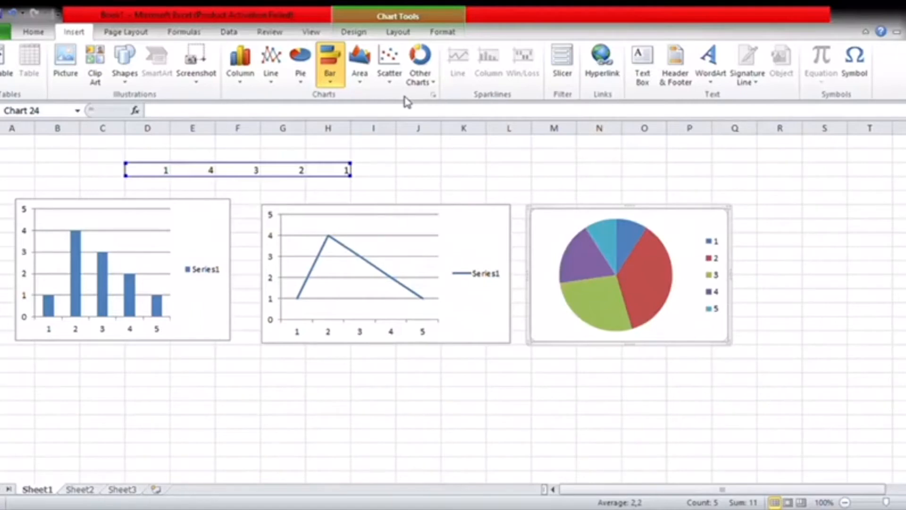
Add a clustered bar chart of D3:H3, shrunk and placed below the column chart
left_click_drag(148, 175, 344, 170)
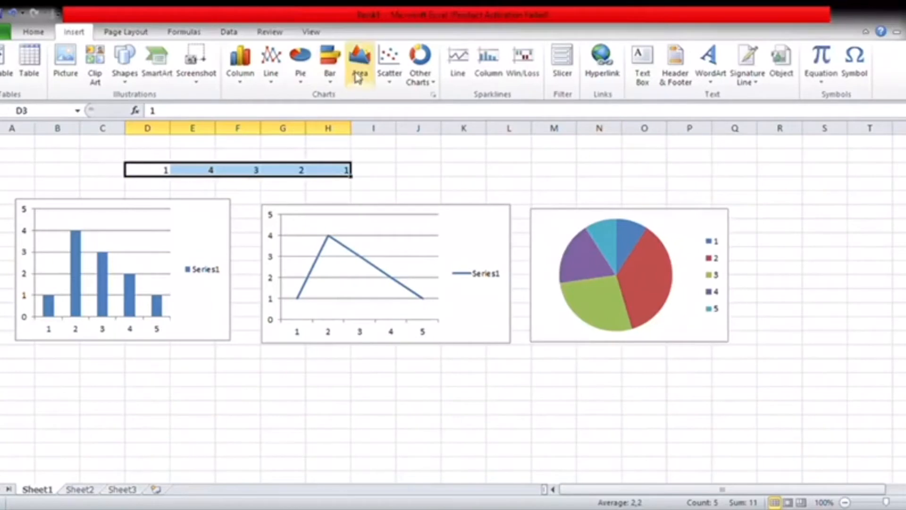
left_click(330, 78)
left_click(334, 122)
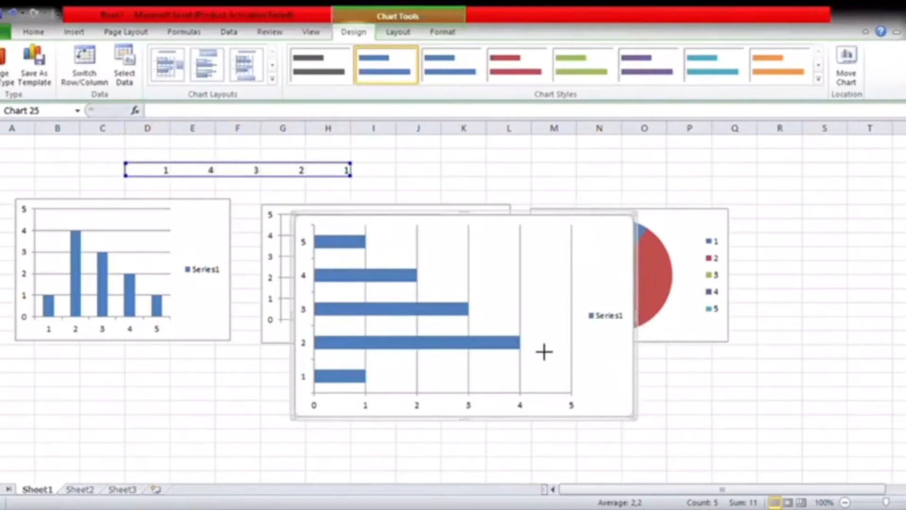
left_click_drag(544, 352, 536, 344)
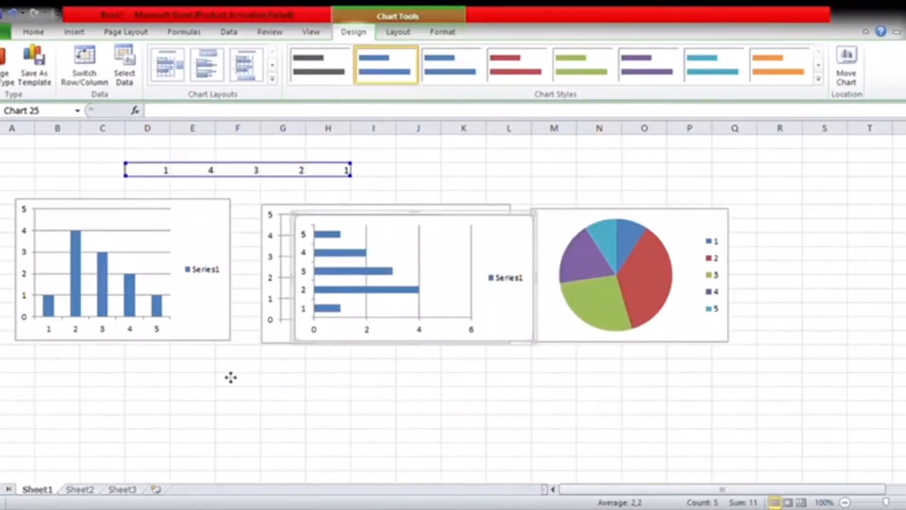
left_click_drag(230, 378, 231, 377)
scroll(588, 376, "down", 1)
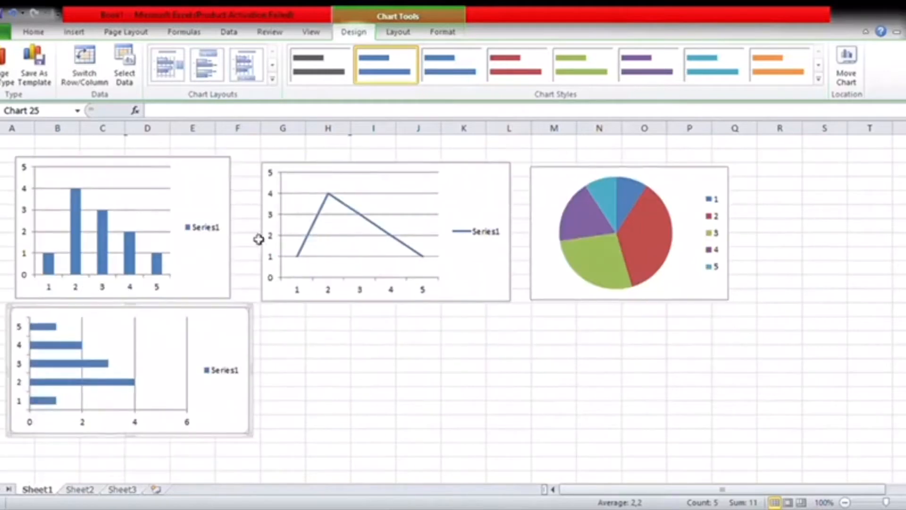
left_click(83, 32)
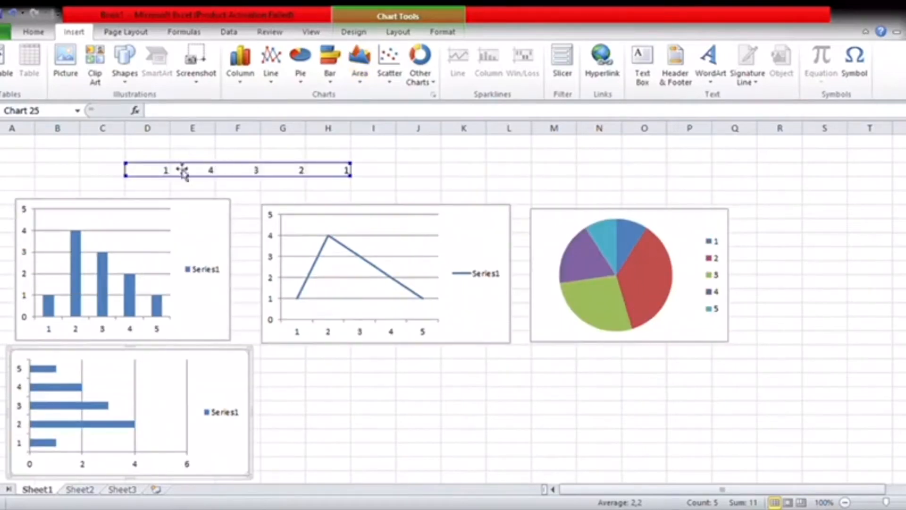
Insert a 2-D area chart of D3:H3, shrunk and placed under the line chart
left_click_drag(151, 170, 331, 170)
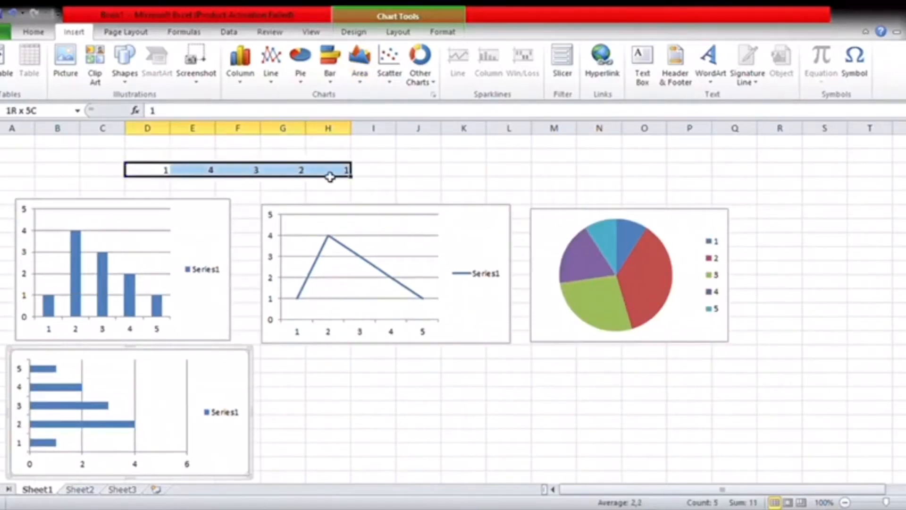
left_click(359, 84)
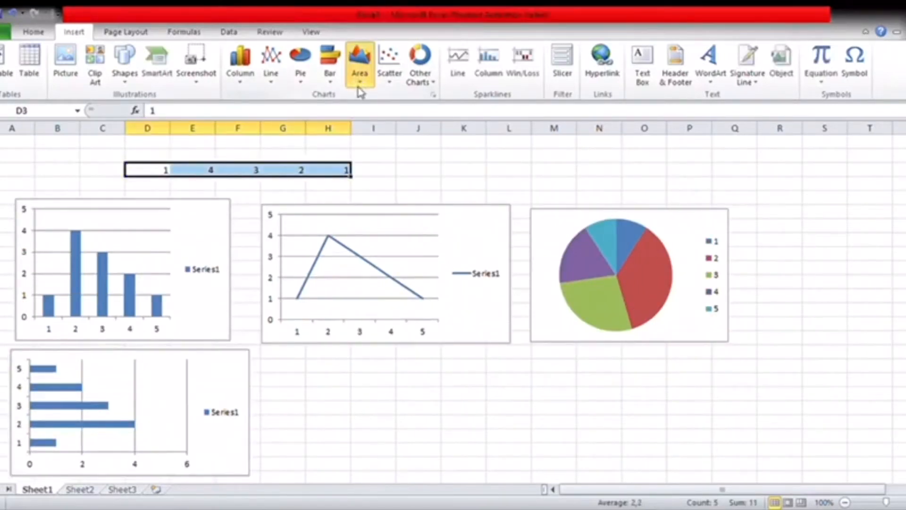
left_click(364, 124)
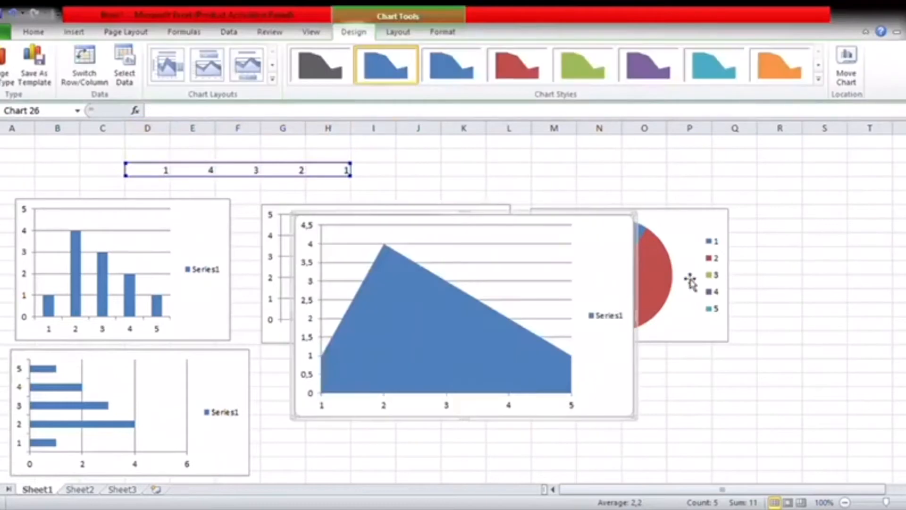
scroll(685, 287, "down", 1)
left_click_drag(640, 379, 505, 312)
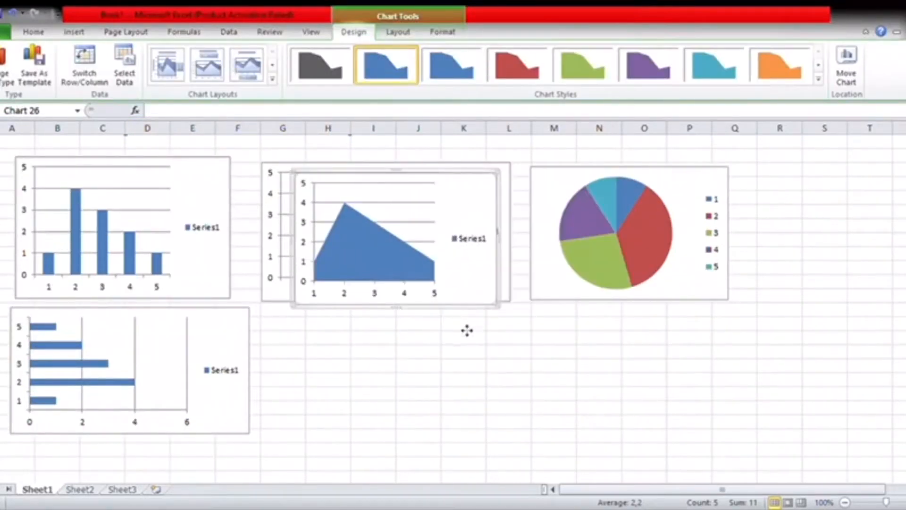
left_click_drag(456, 347, 456, 345)
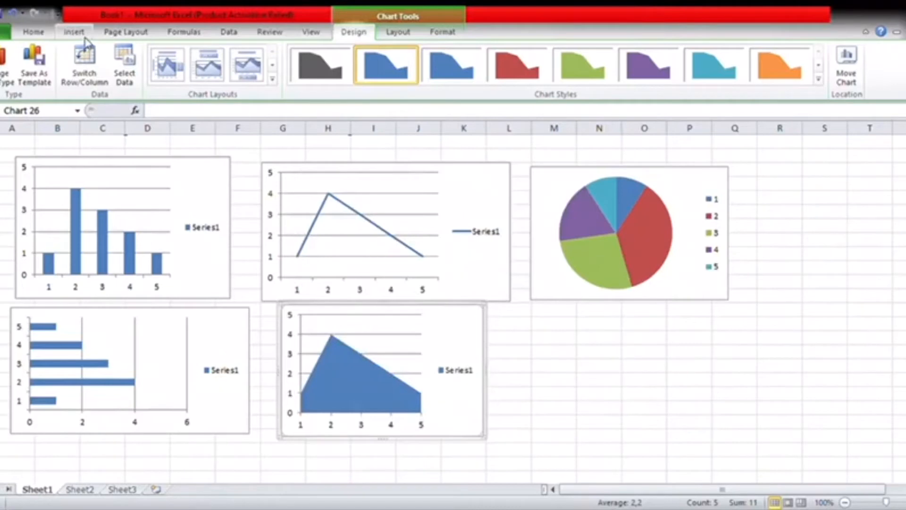
left_click(74, 32)
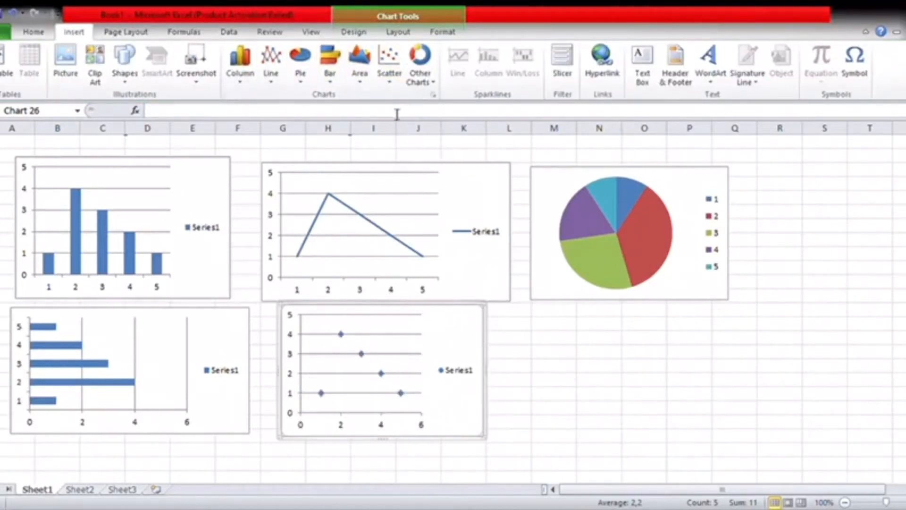
Insert a marker-only scatter chart of D3:H3, shrunk to fit below the pie chart
left_click(377, 116)
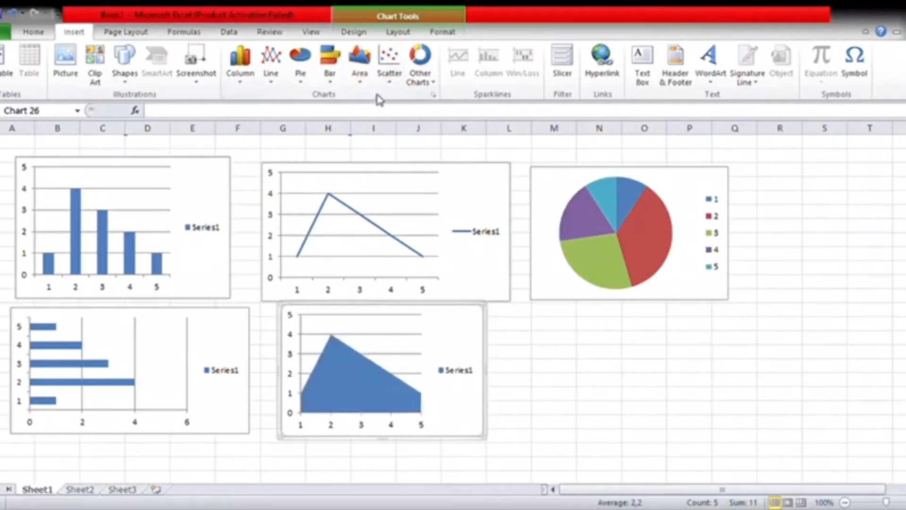
left_click(389, 80)
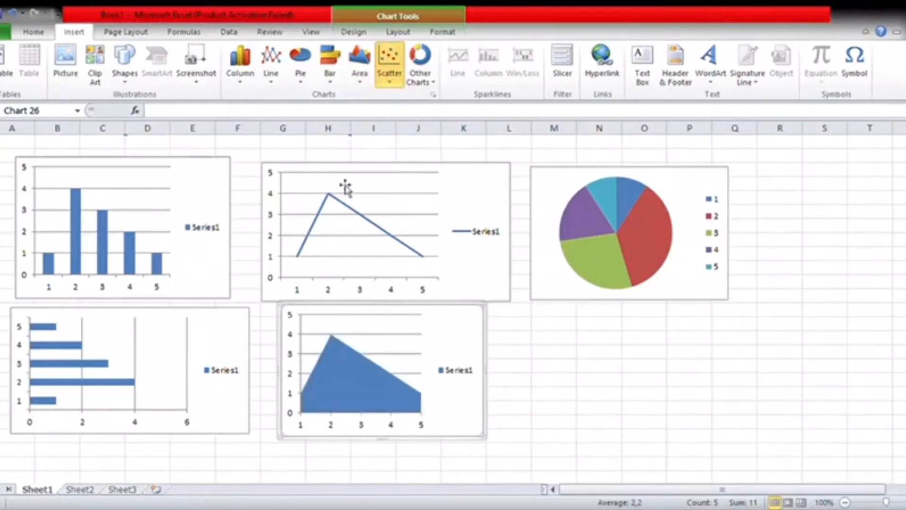
scroll(537, 367, "up", 1)
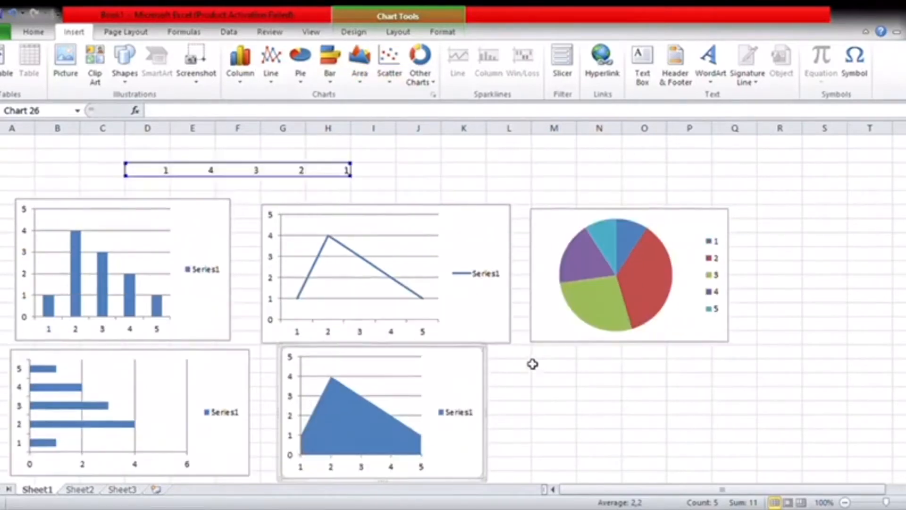
left_click_drag(161, 171, 329, 173)
left_click(389, 64)
left_click(405, 123)
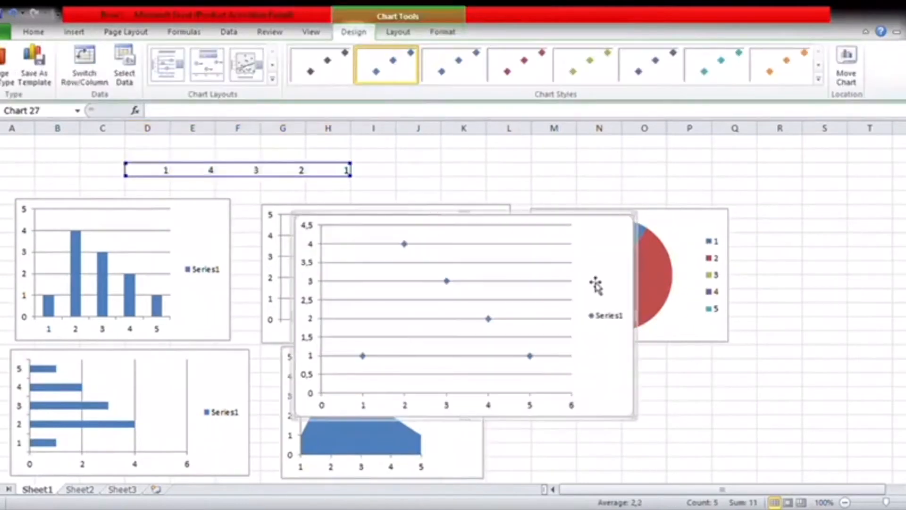
scroll(594, 281, "down", 1)
left_click_drag(619, 341, 838, 441)
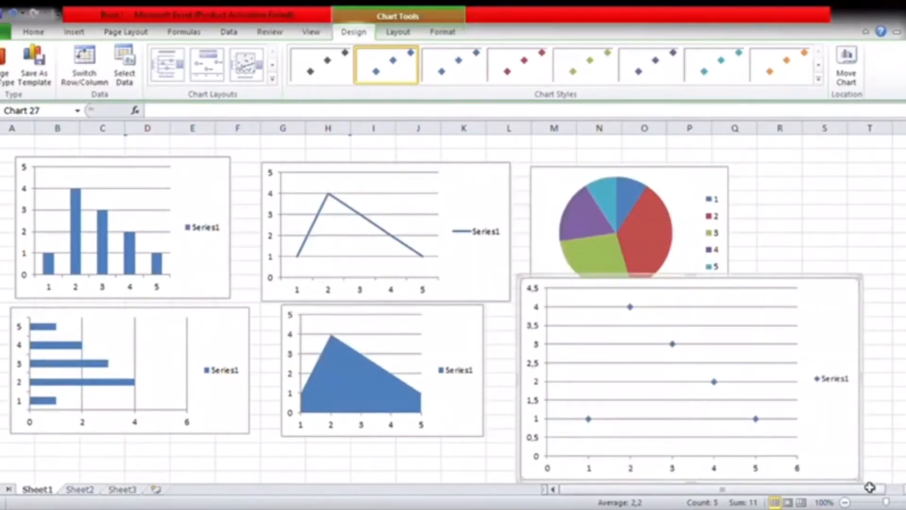
left_click_drag(751, 423, 703, 390)
left_click_drag(684, 319, 686, 350)
scroll(688, 335, "up", 1)
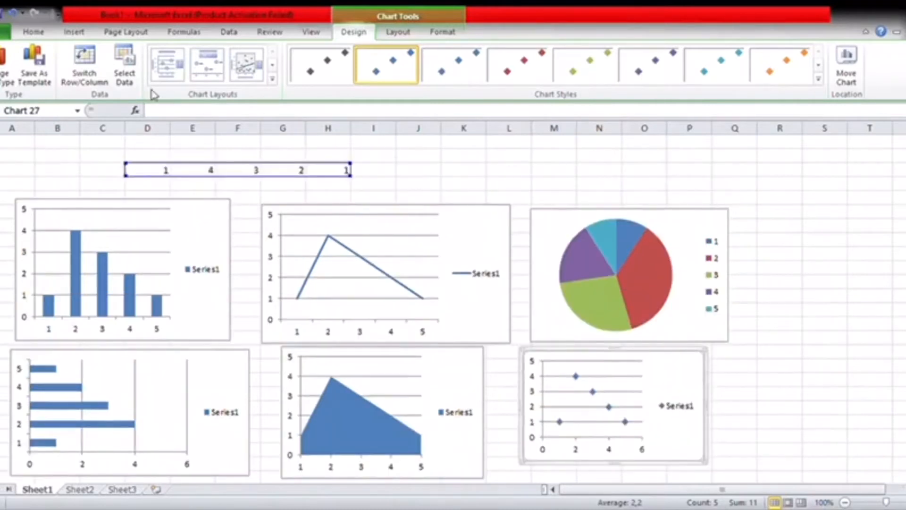
left_click(77, 37)
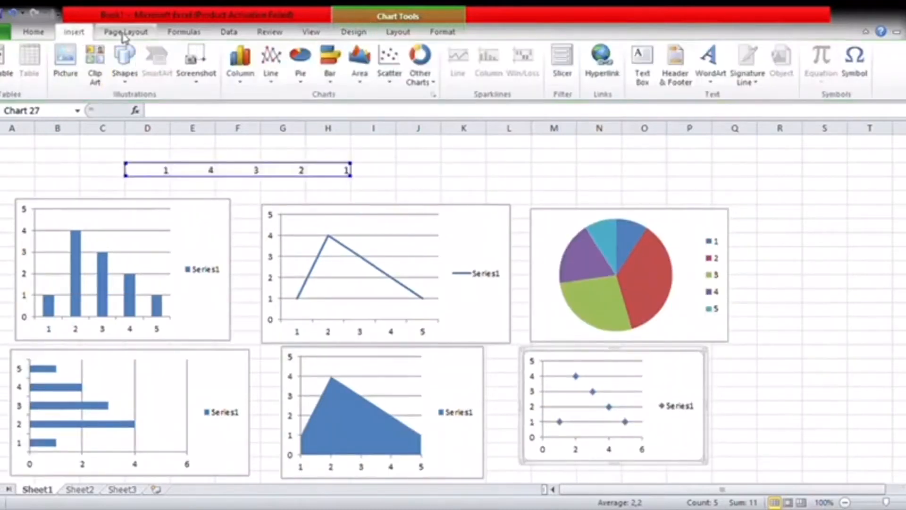
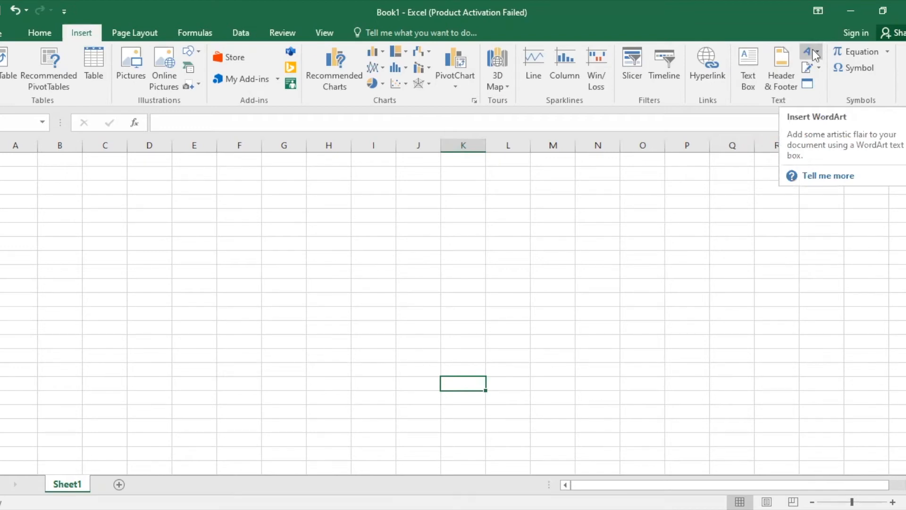
Browse WordArt styles, the signature line setup and the Object dialog, cancelling each unused
left_click(814, 53)
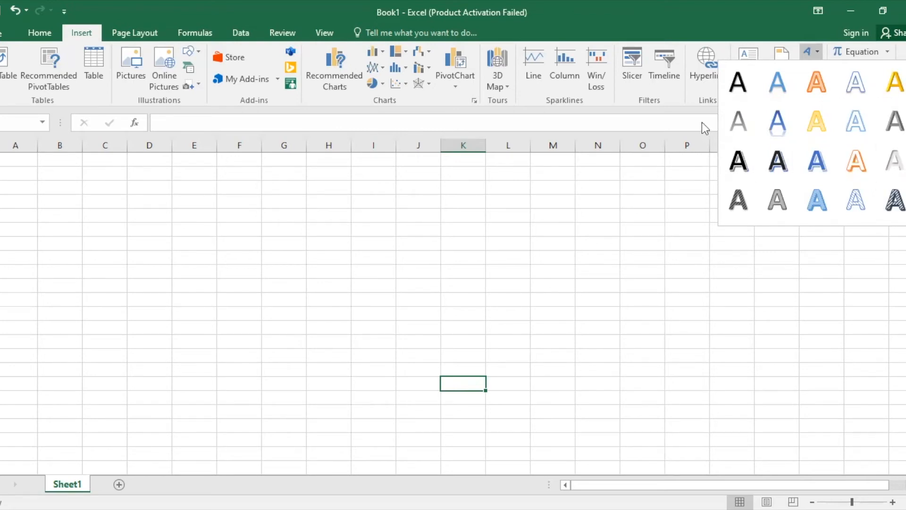
left_click(818, 53)
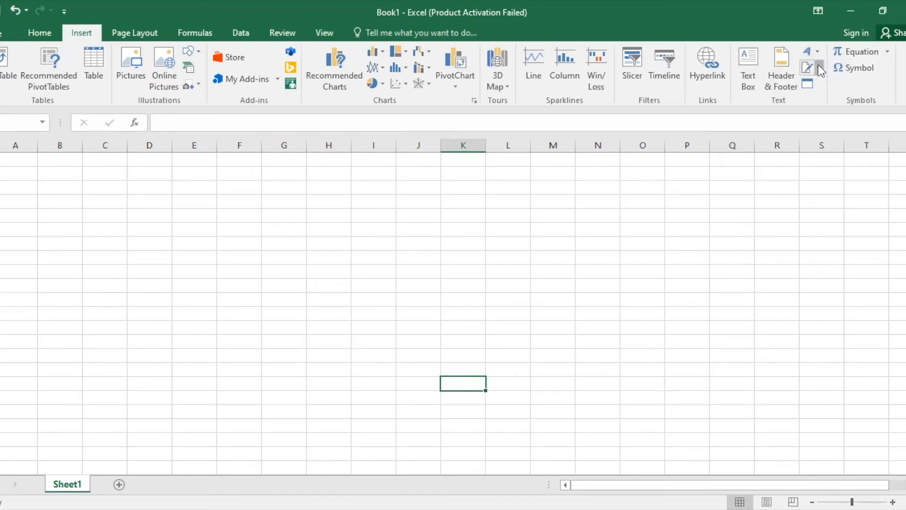
left_click(818, 66)
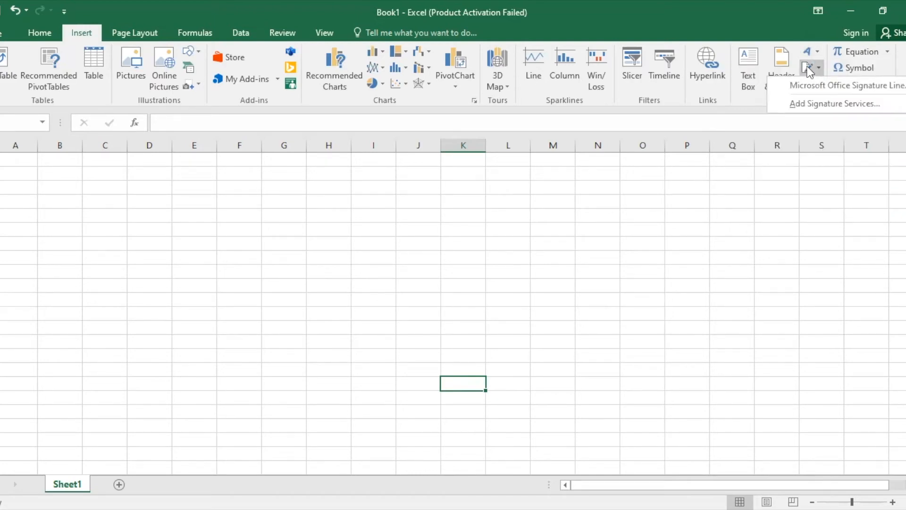
left_click(808, 85)
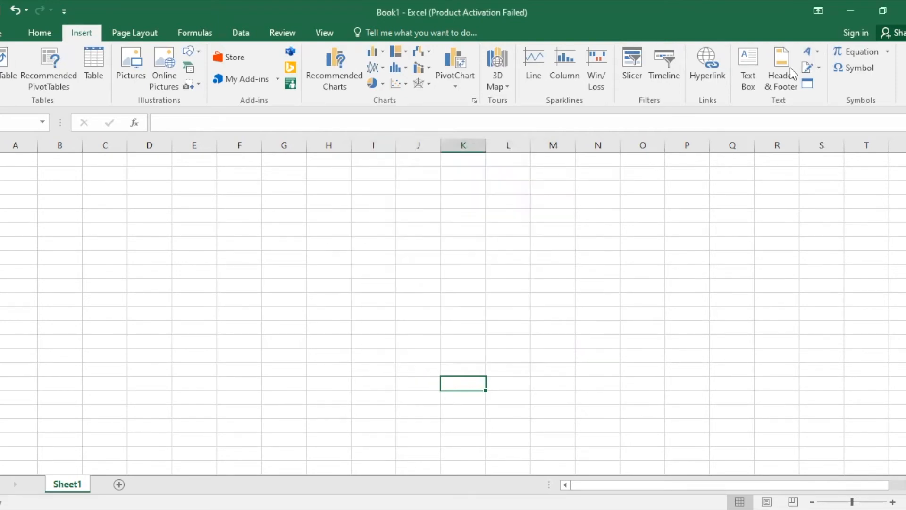
left_click(808, 83)
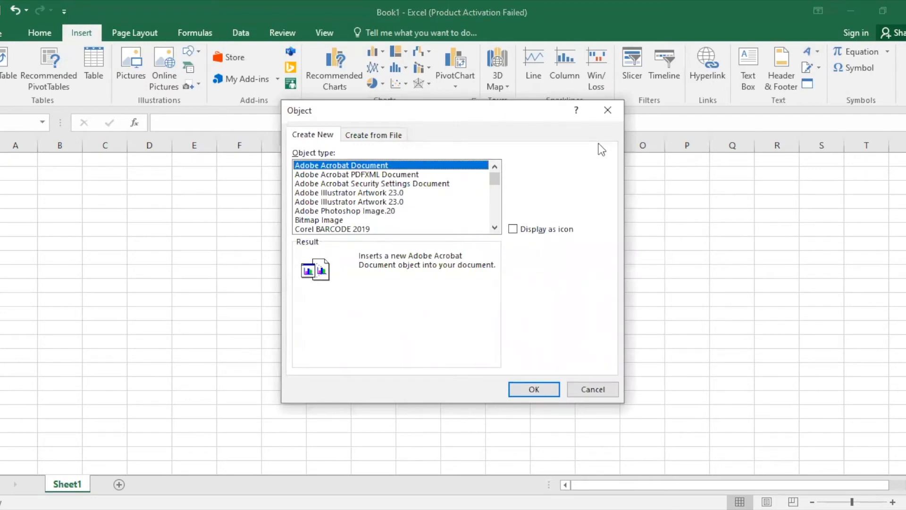
left_click(581, 390)
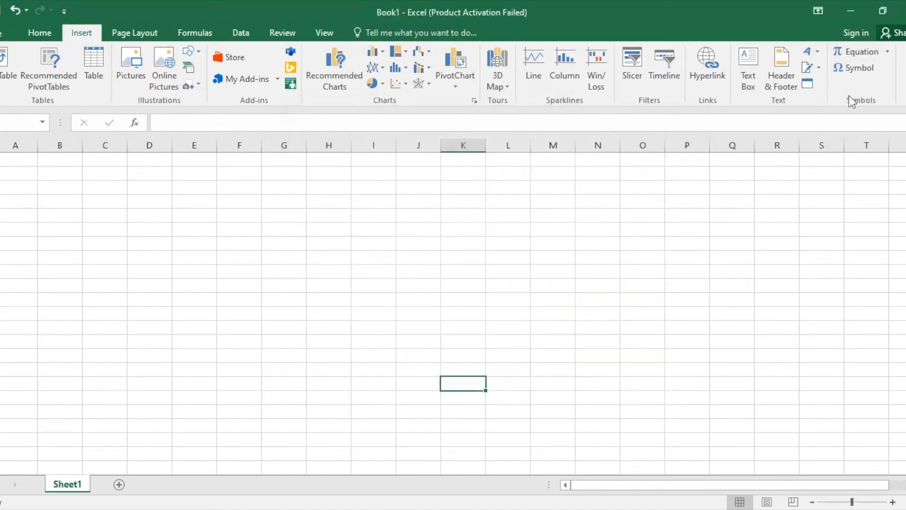
Scroll through the ready-made equation gallery and close it without inserting an equation
left_click(887, 51)
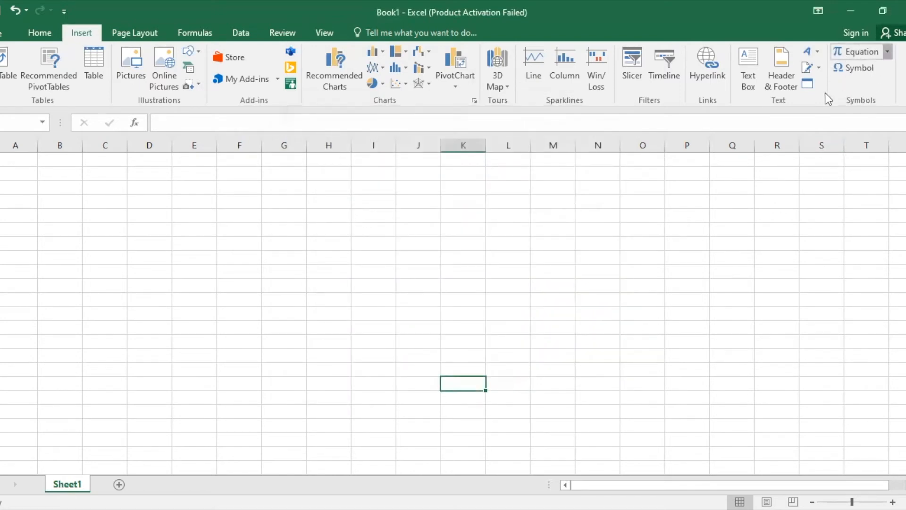
scroll(776, 254, "down", 4)
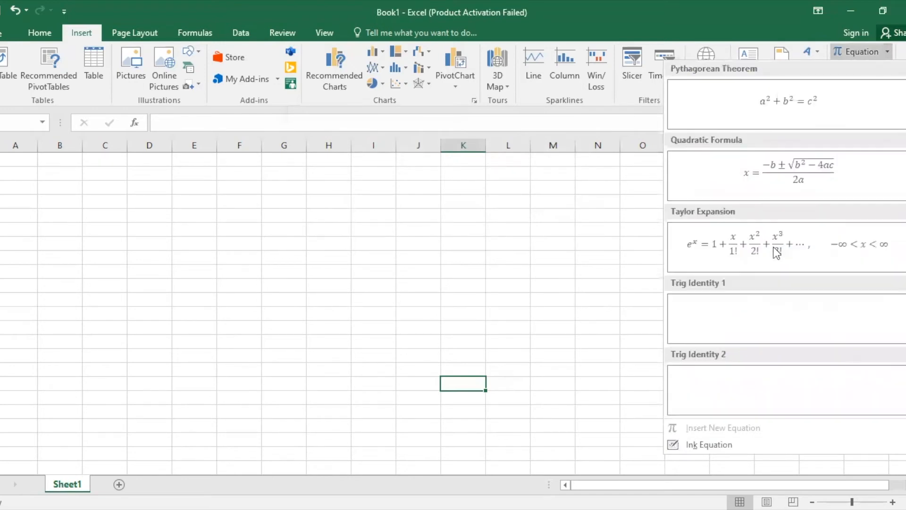
scroll(777, 253, "up", 4)
scroll(776, 253, "down", 4)
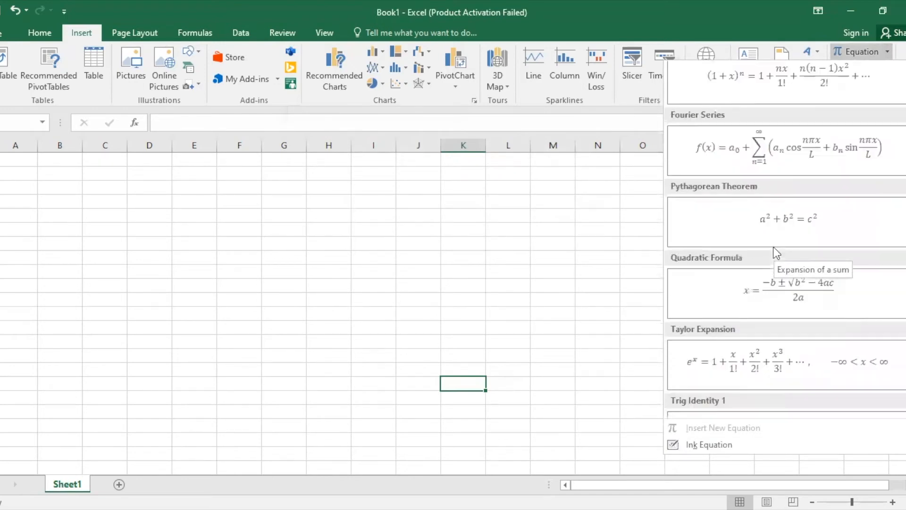
left_click(638, 122)
Browse the Wingdings 2 symbols in the Symbol dialog and cancel without inserting
left_click(870, 70)
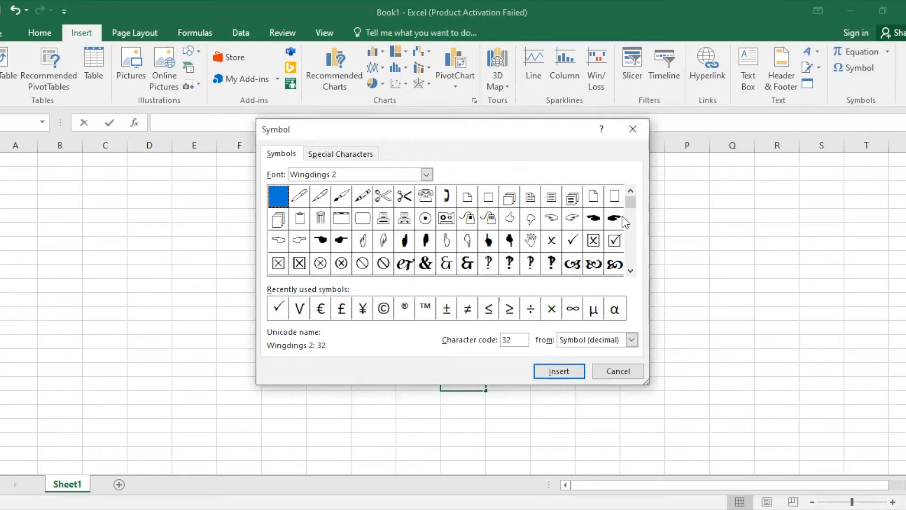
left_click_drag(630, 203, 631, 230)
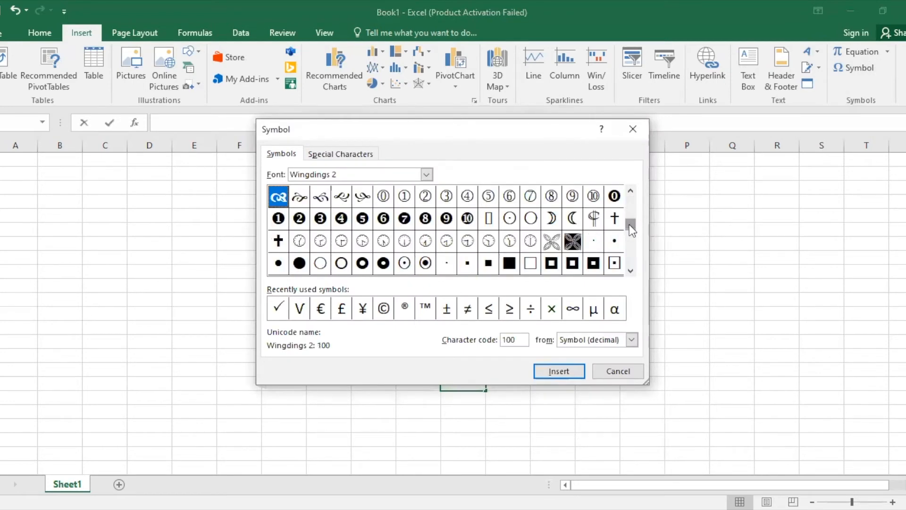
left_click_drag(632, 227, 630, 246)
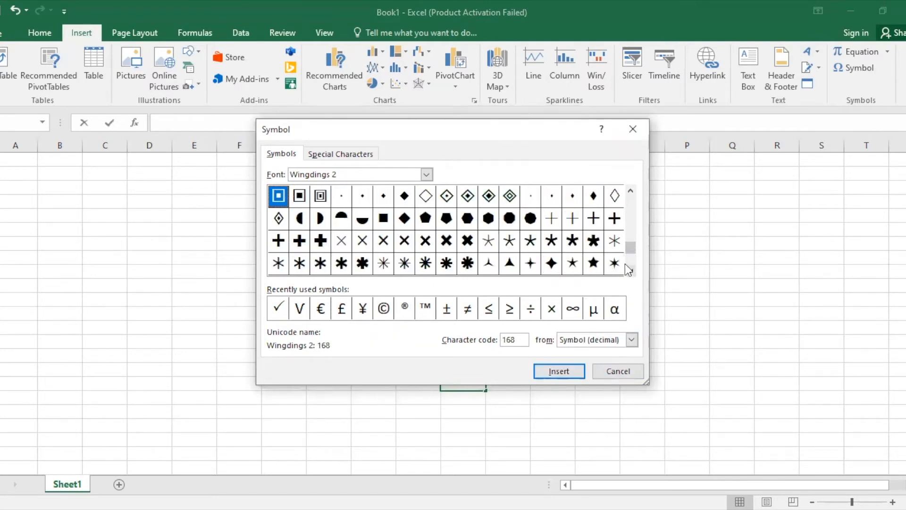
scroll(631, 264, "down", 2)
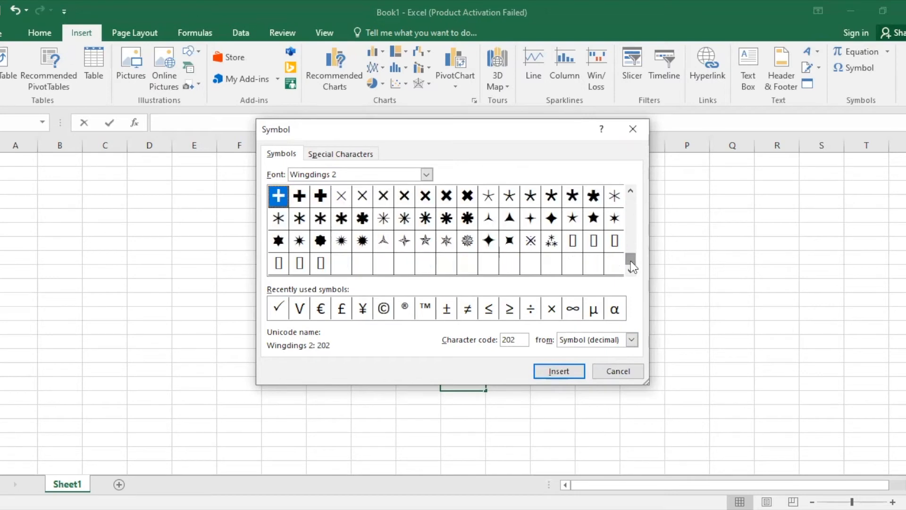
left_click_drag(633, 267, 630, 233)
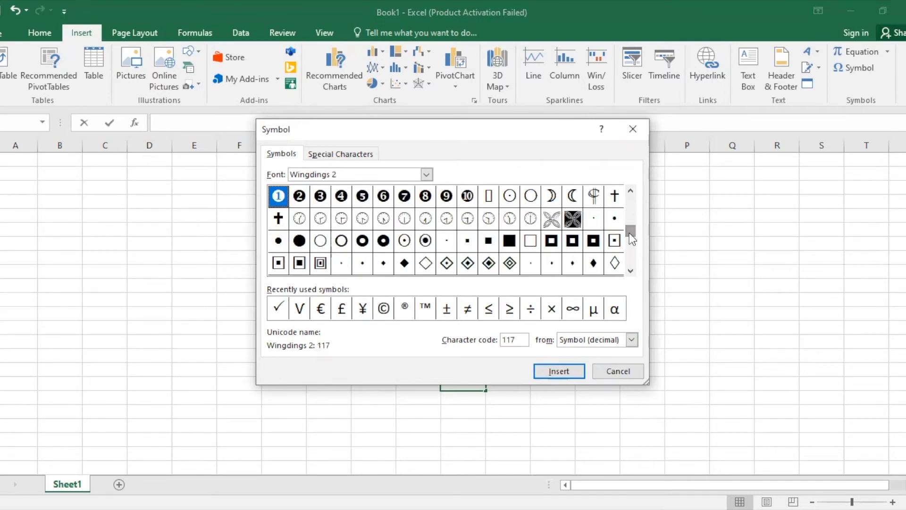
left_click(622, 370)
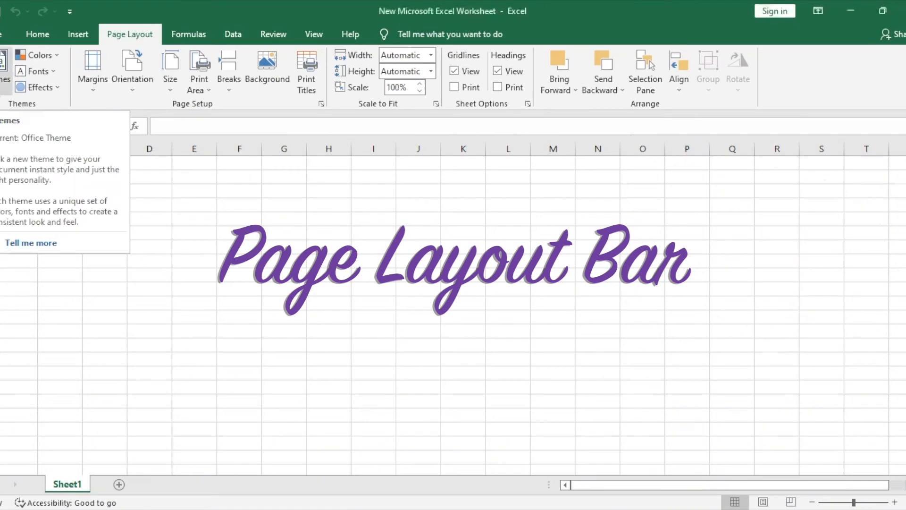
Pick the Red Violet colour scheme from the Page Layout theme Colors list
left_click(4, 66)
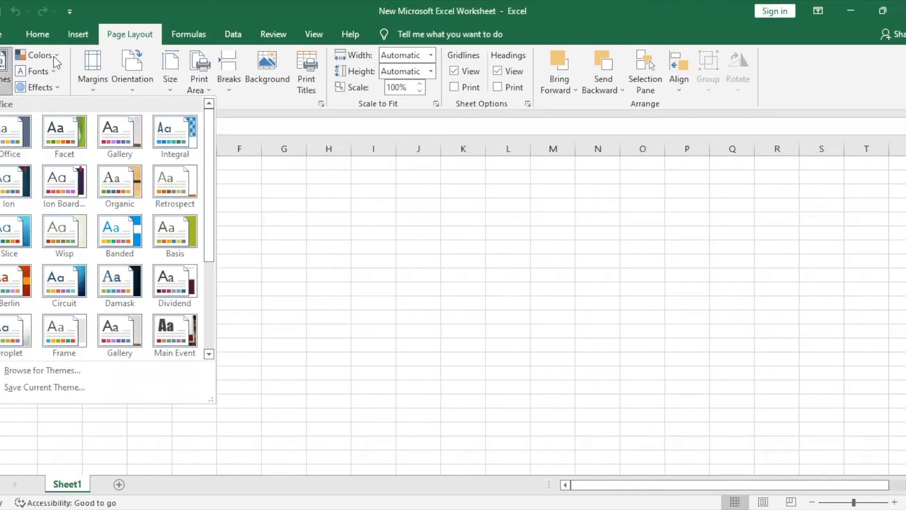
left_click(53, 55)
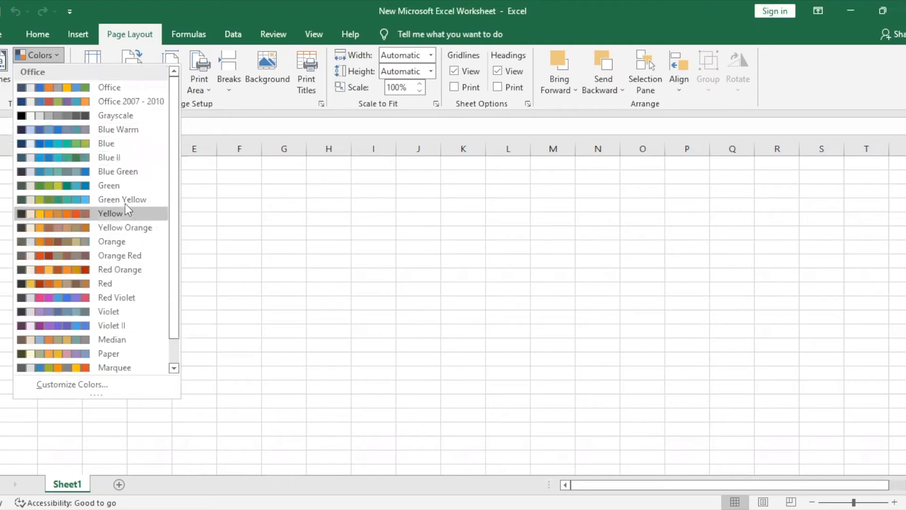
left_click(106, 297)
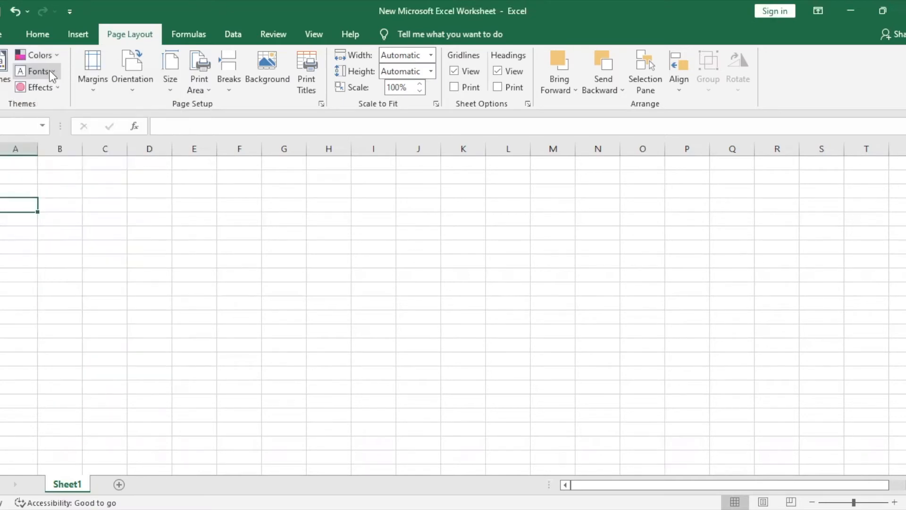
Browse the theme font pairings and the theme effects without applying either
left_click(51, 73)
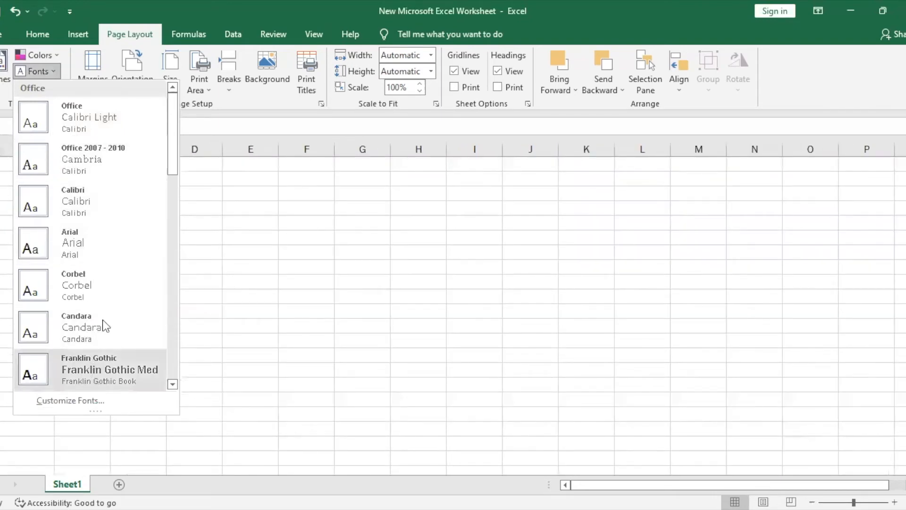
left_click_drag(170, 155, 169, 233)
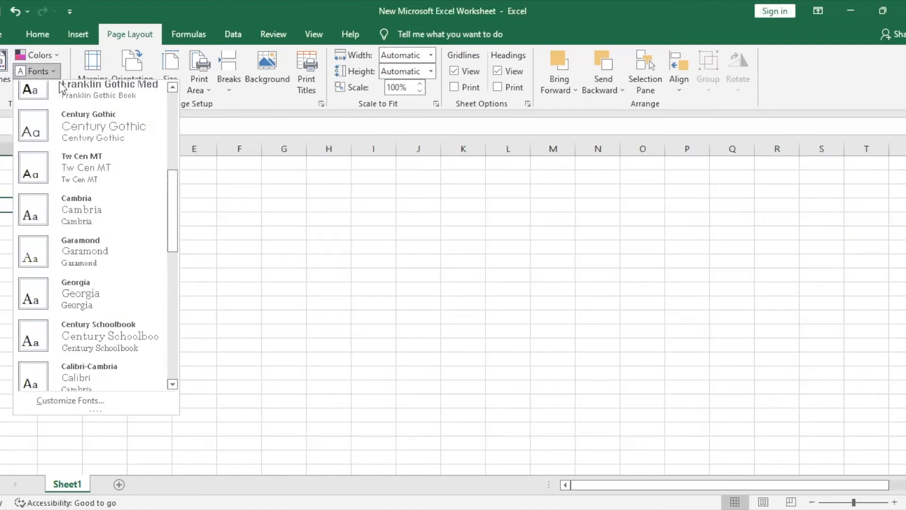
left_click(46, 88)
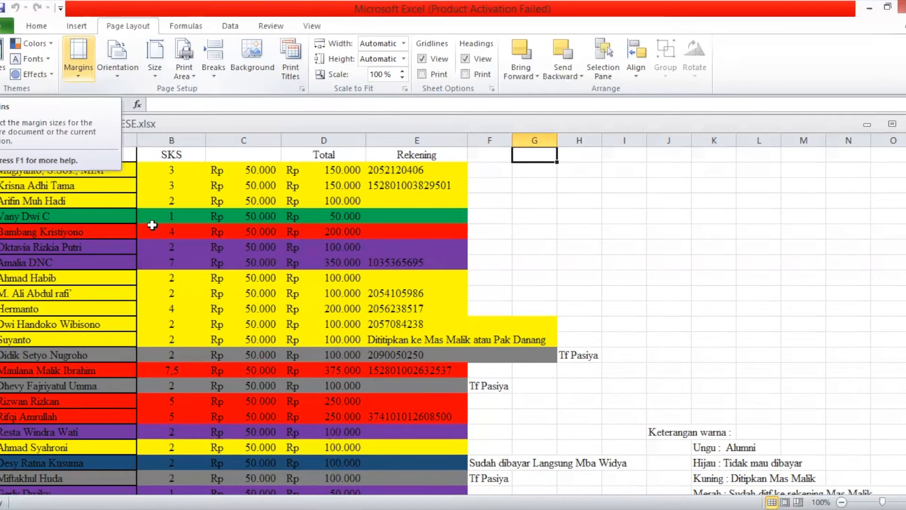
Select the fee table A2:E9, review the margin presets, and set Landscape orientation
left_click(140, 202)
left_click_drag(92, 171, 370, 278)
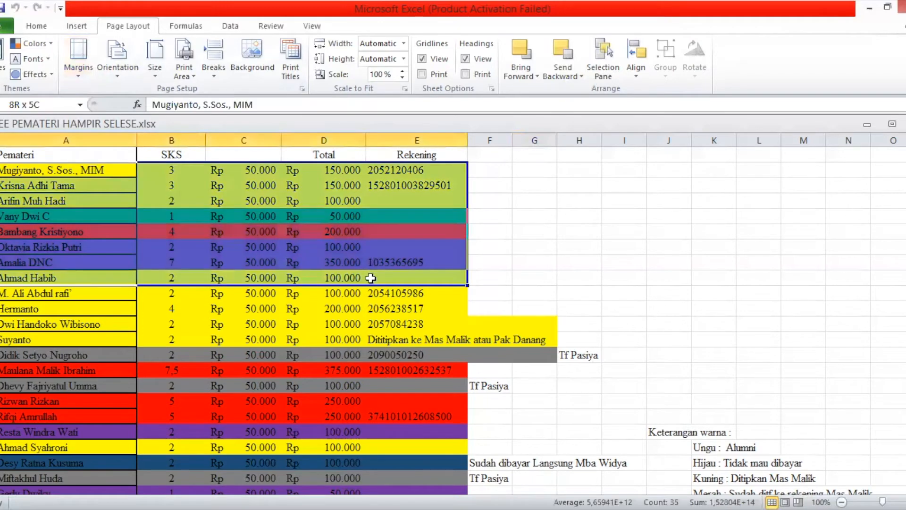
left_click(72, 66)
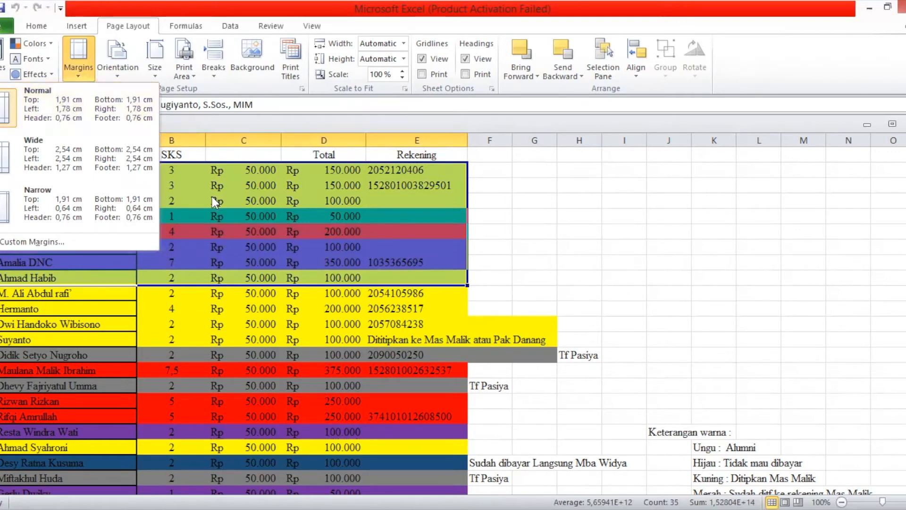
left_click(115, 69)
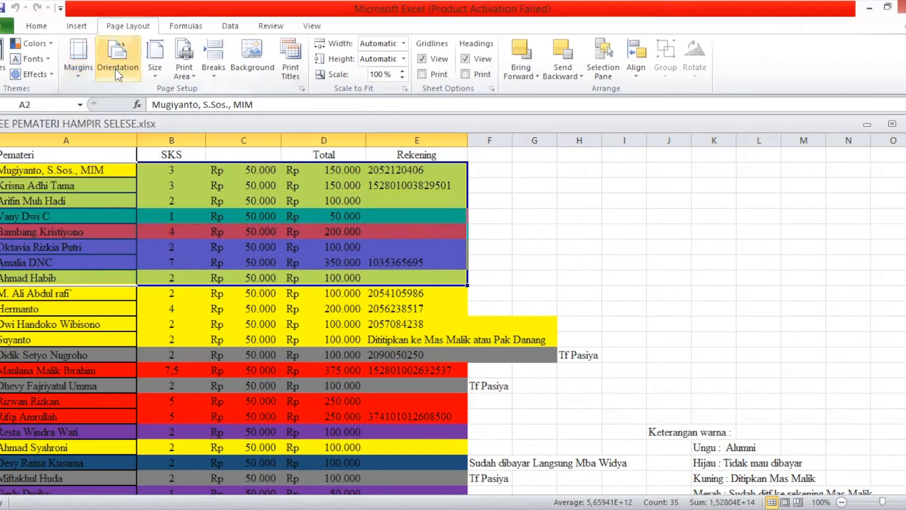
left_click(115, 69)
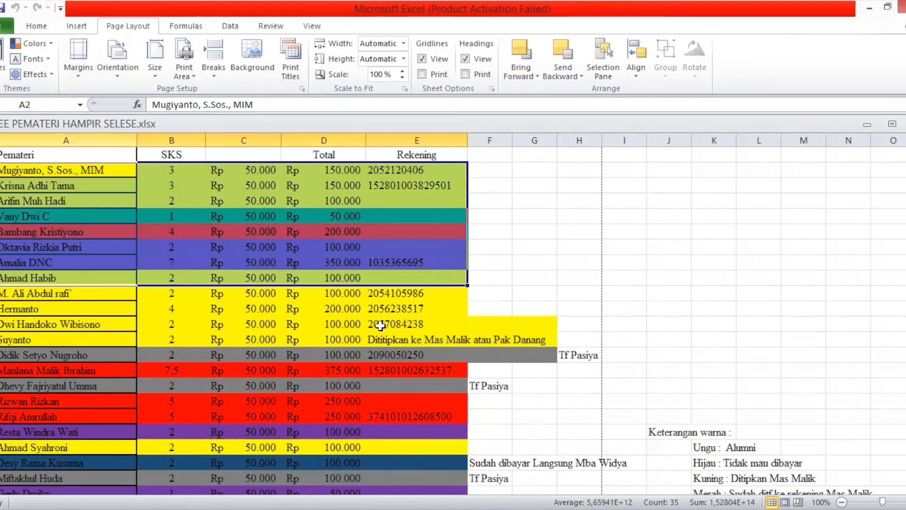
Select cell C5, review the paper sizes keeping A4, then move to the Print Area options
left_click(494, 350)
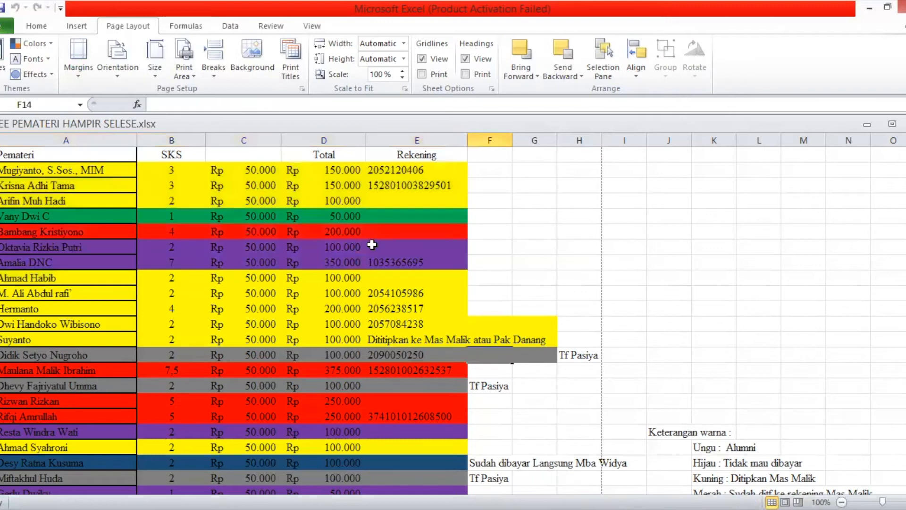
left_click(261, 220)
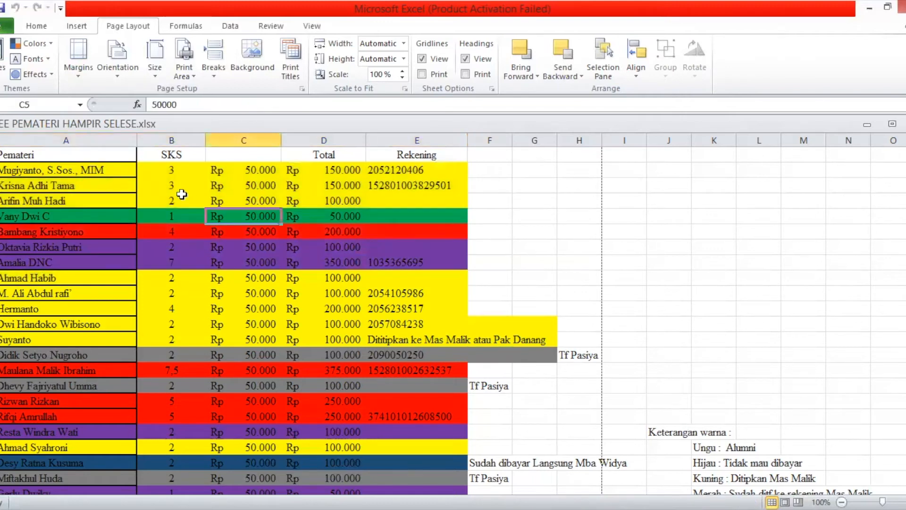
left_click(156, 62)
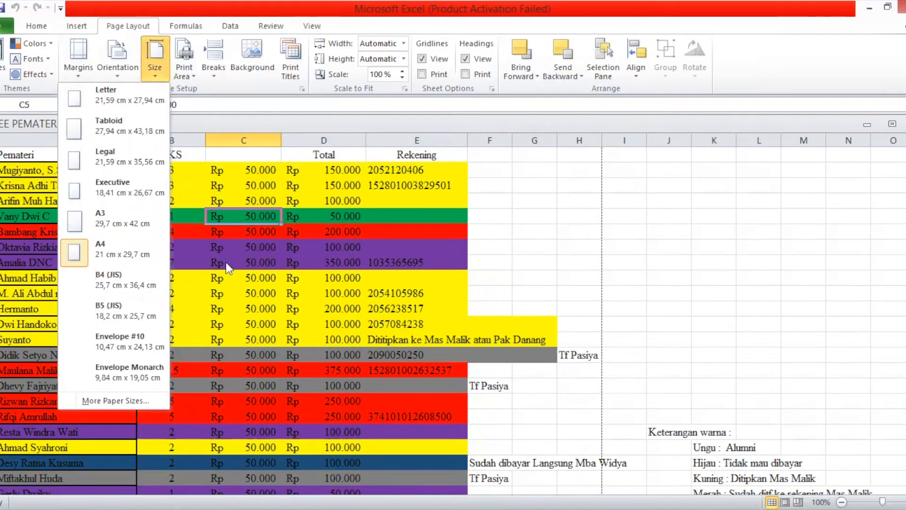
key("Right")
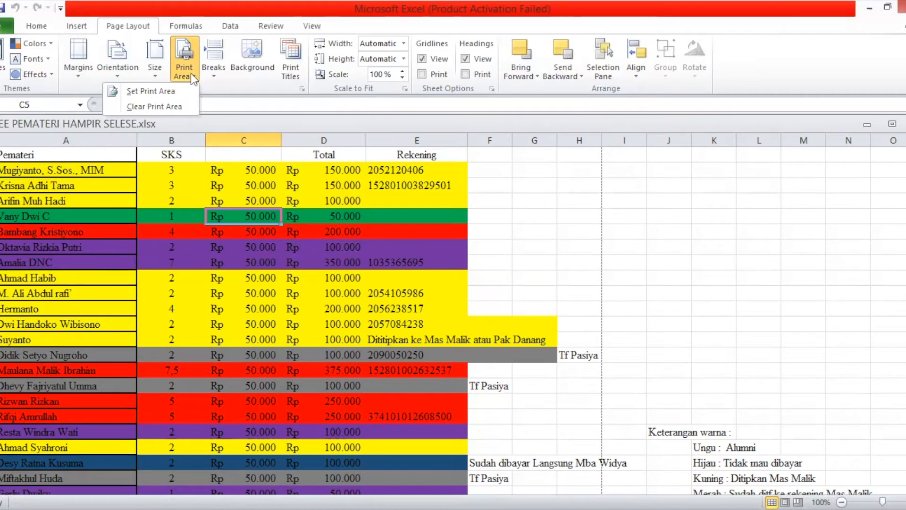
Select cell B5, then view the page break options and close them unchanged
left_click(198, 215)
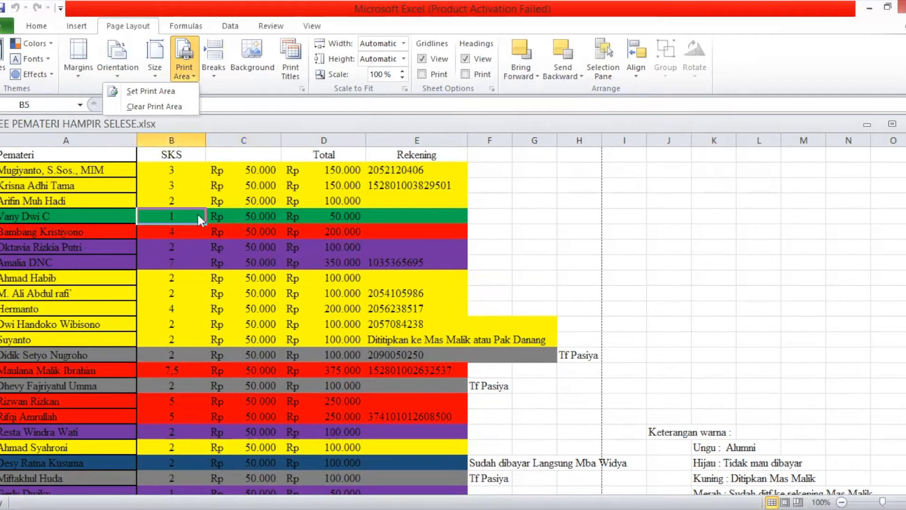
left_click(217, 78)
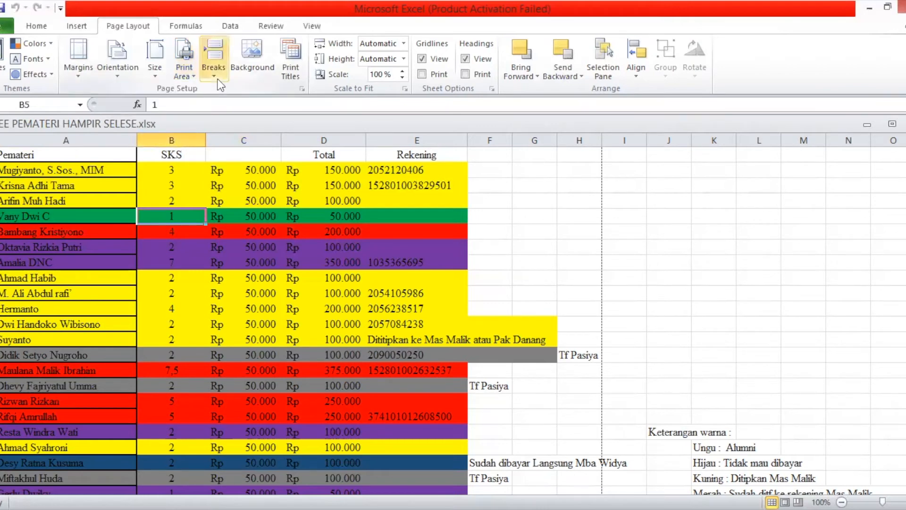
left_click(217, 78)
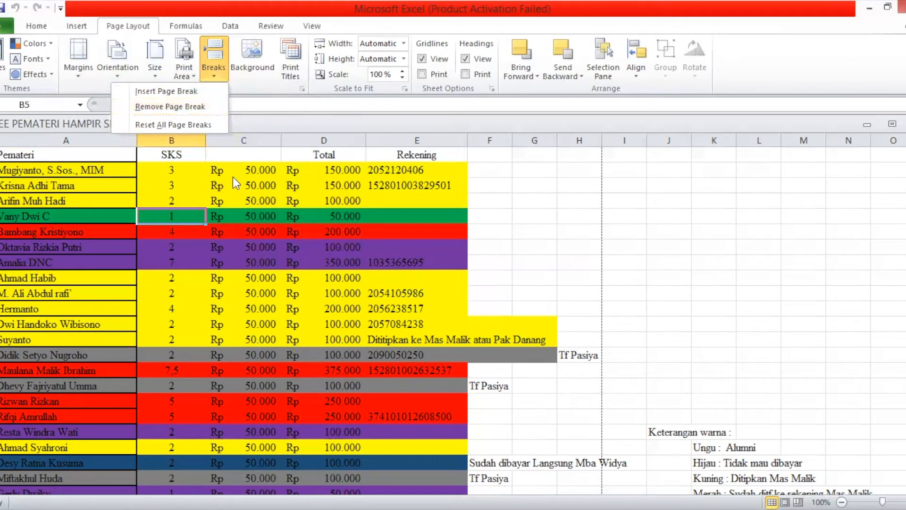
left_click(247, 56)
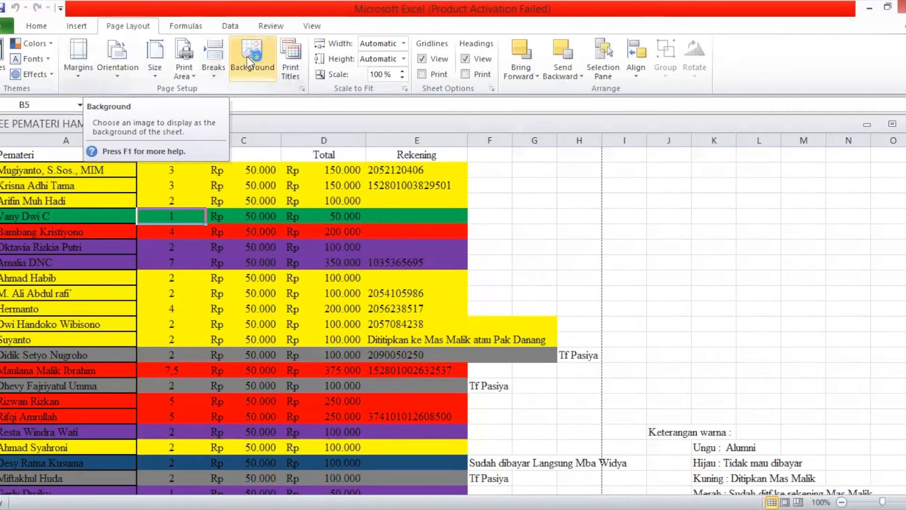
Set borob 2.jpg from the Pictures folder as the sheet background
left_click(248, 56)
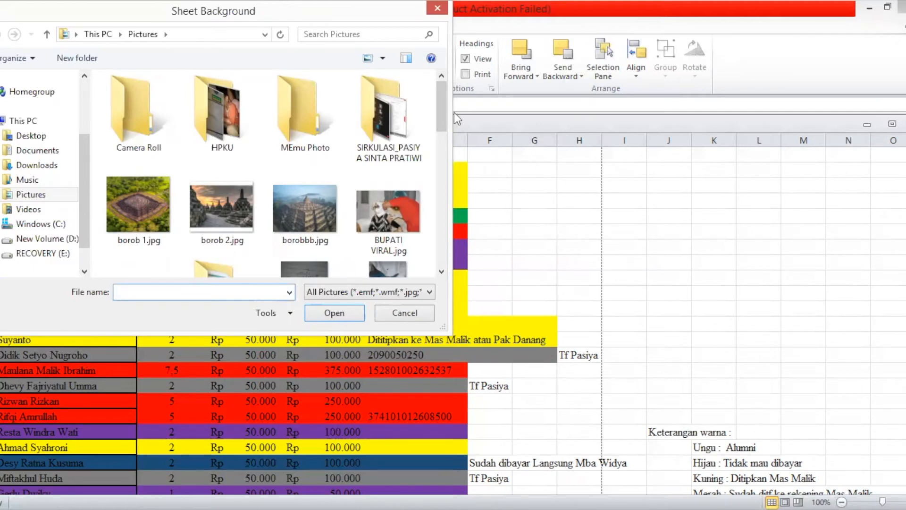
left_click_drag(447, 166, 430, 89)
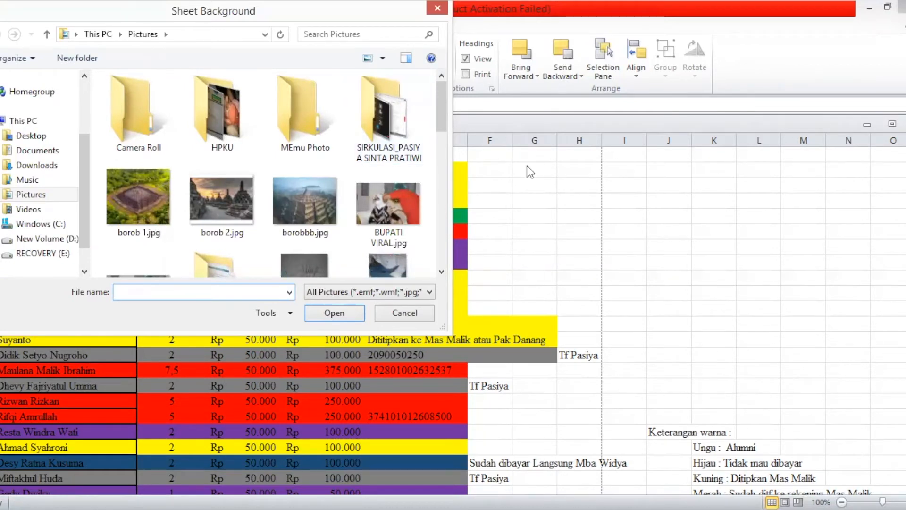
left_click(250, 203)
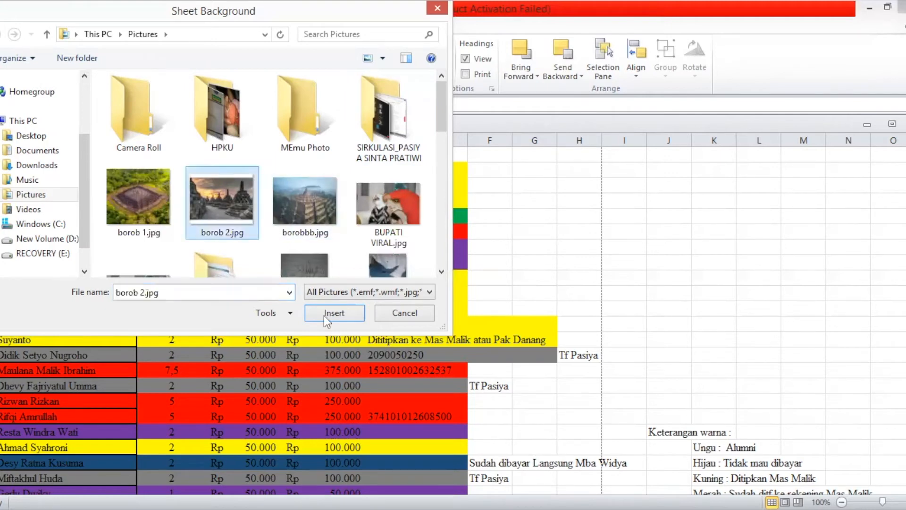
left_click(331, 313)
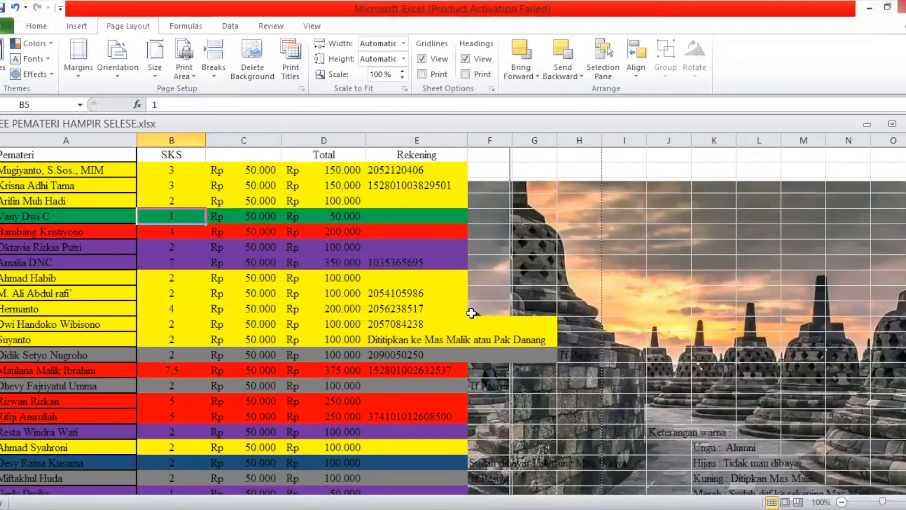
Select cells M12, K9, L15, G16 and J12 over the photo, then delete the sheet background
left_click(796, 323)
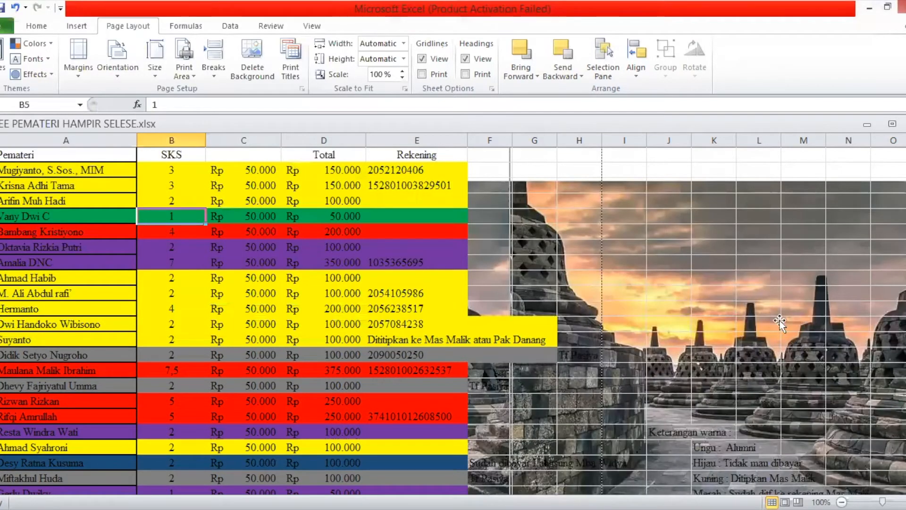
left_click(711, 276)
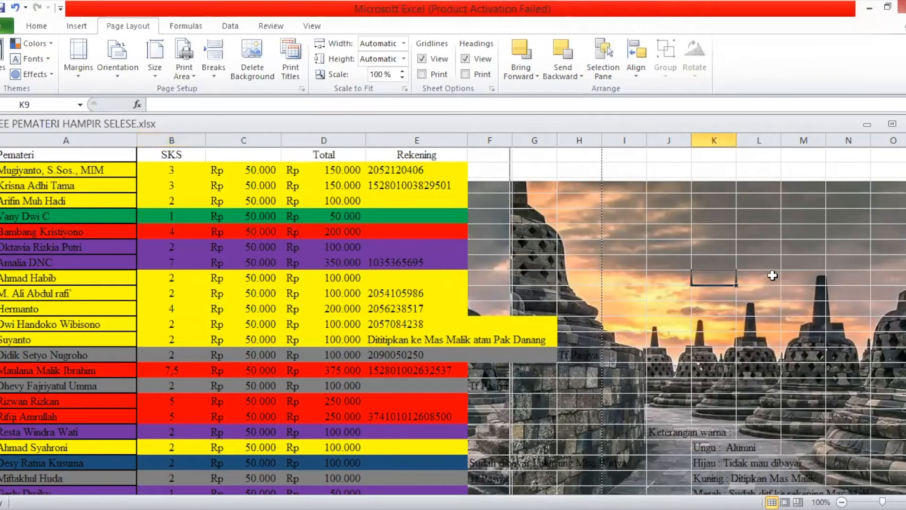
left_click(739, 375)
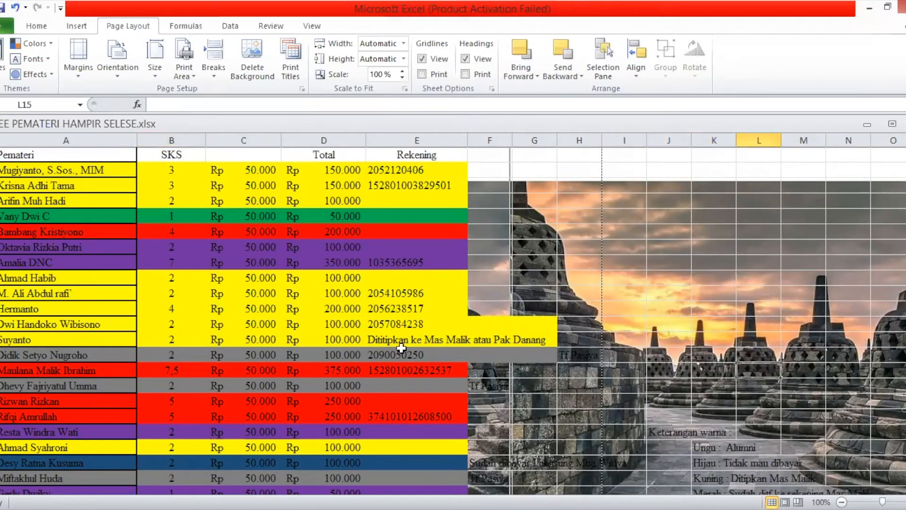
left_click(555, 381)
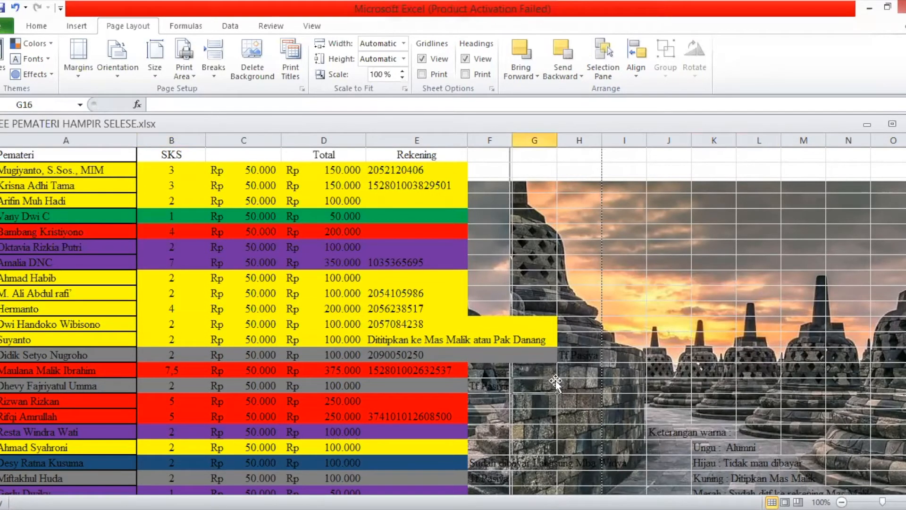
left_click(669, 319)
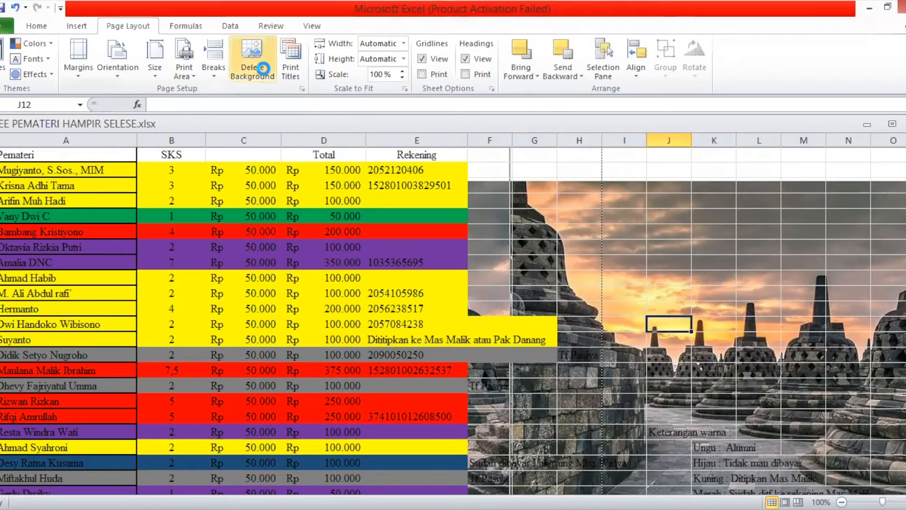
left_click(267, 74)
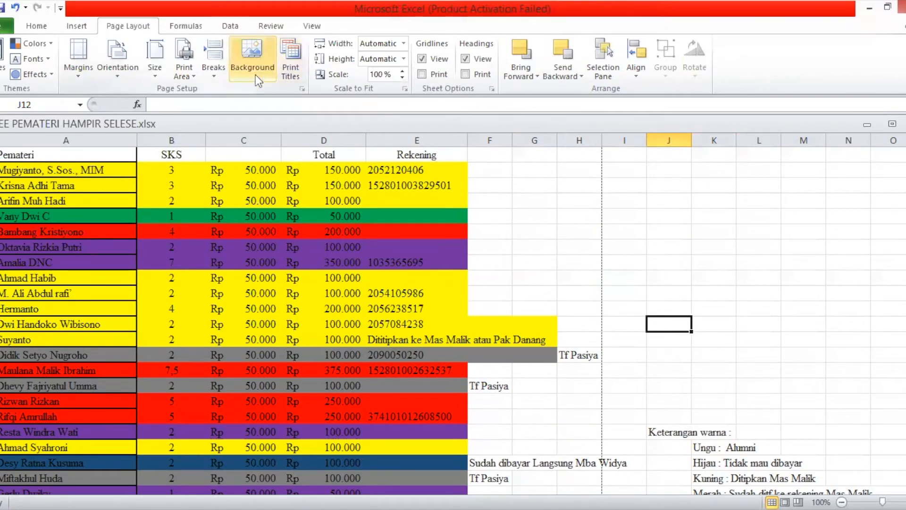
Open the Sheet tab of Page Setup through Print Titles
left_click(291, 60)
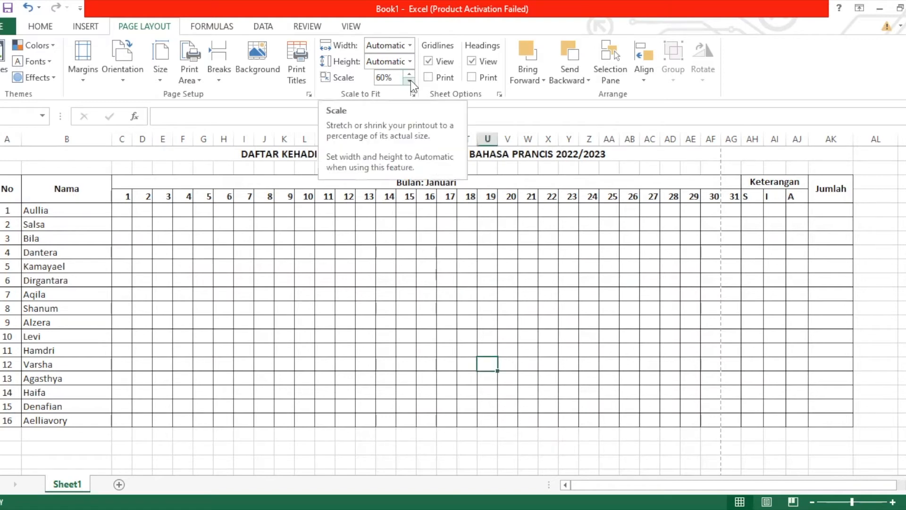
Lower the attendance sheet's print scale from 60% to 45% in 5% steps
left_click(410, 79)
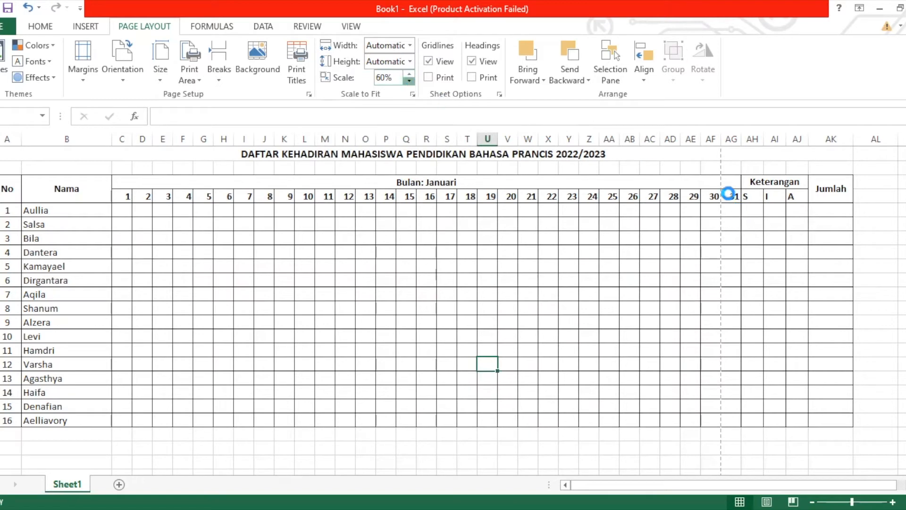
left_click(410, 81)
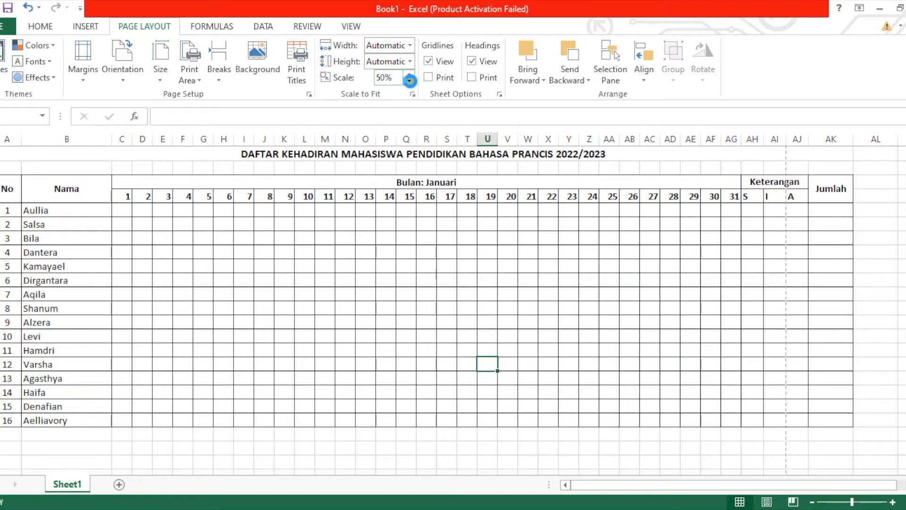
left_click(409, 80)
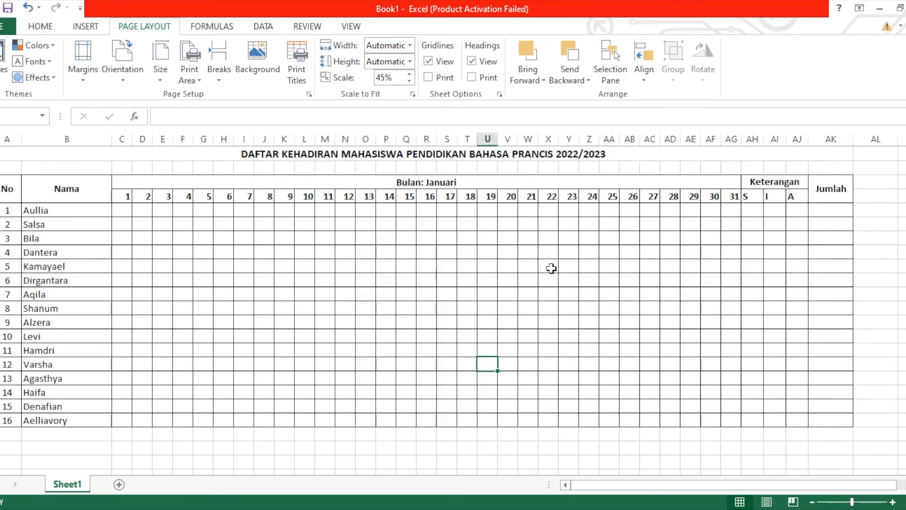
Clear the Print boxes under both Gridlines and Headings so neither prints with the attendance list
left_click(427, 76)
left_click(471, 77)
left_click(428, 77)
left_click(472, 77)
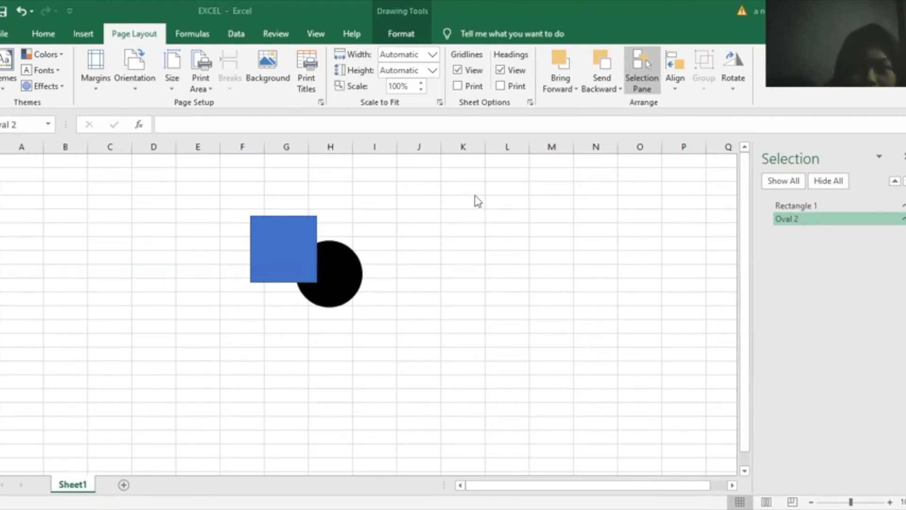
left_click(345, 267)
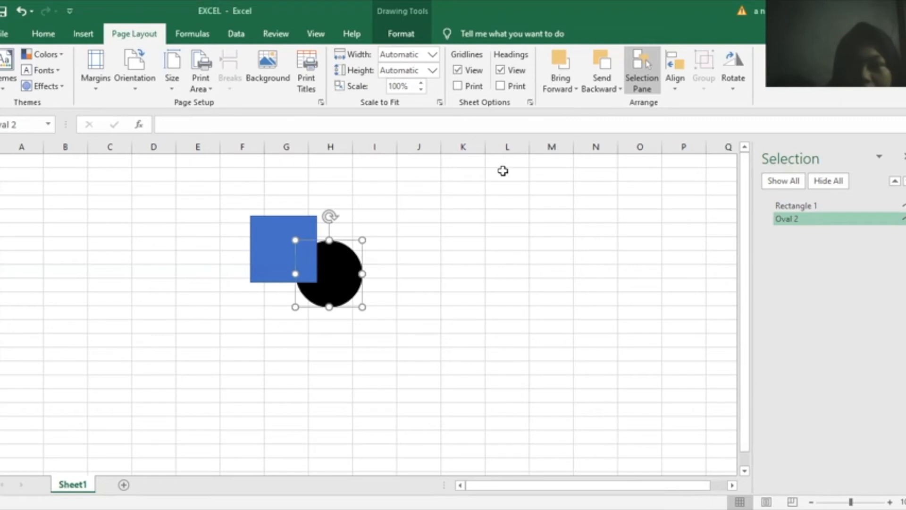
left_click(572, 93)
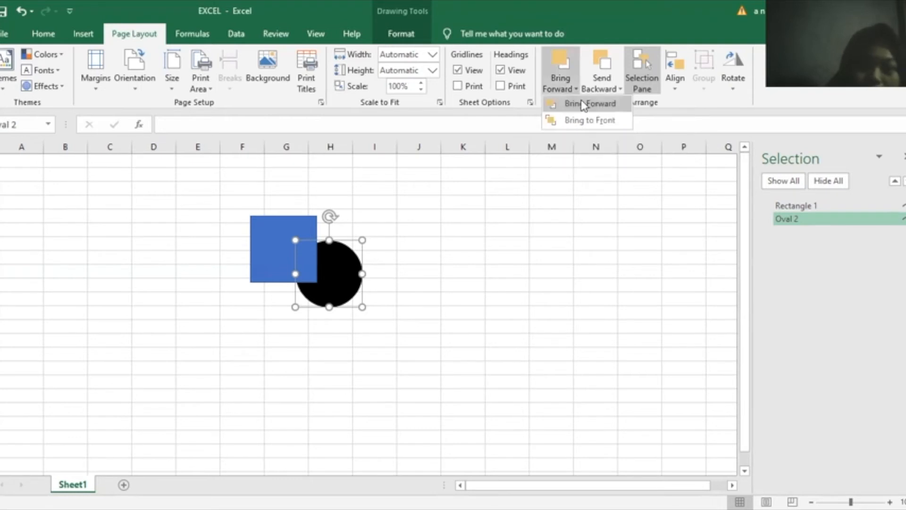
left_click(584, 104)
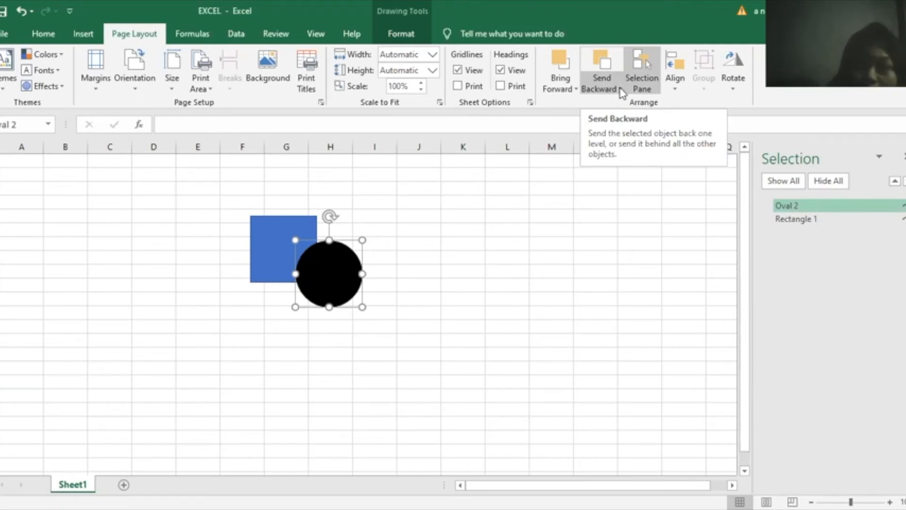
left_click(621, 89)
left_click(628, 104)
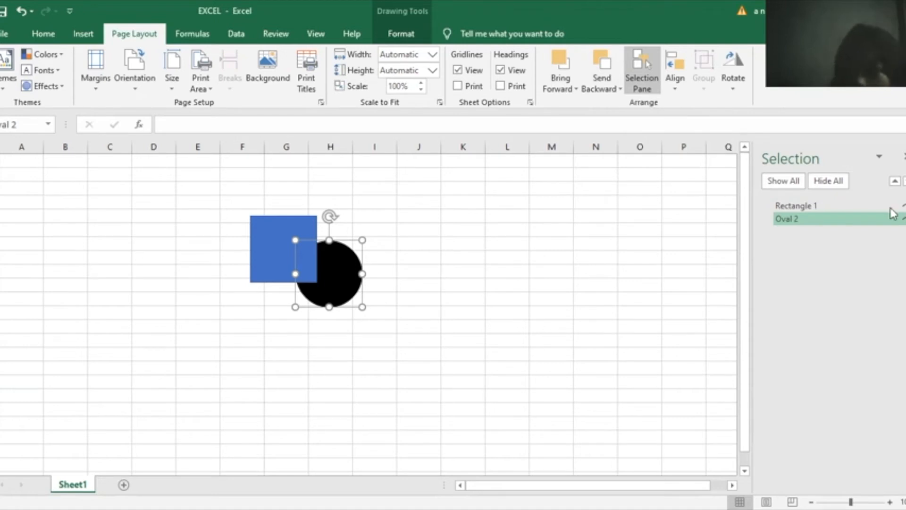
left_click(904, 205)
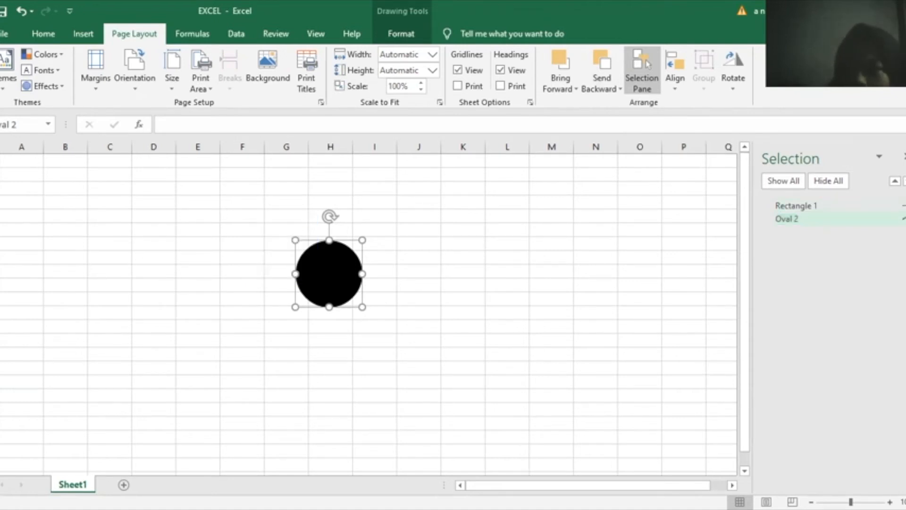
left_click(904, 219)
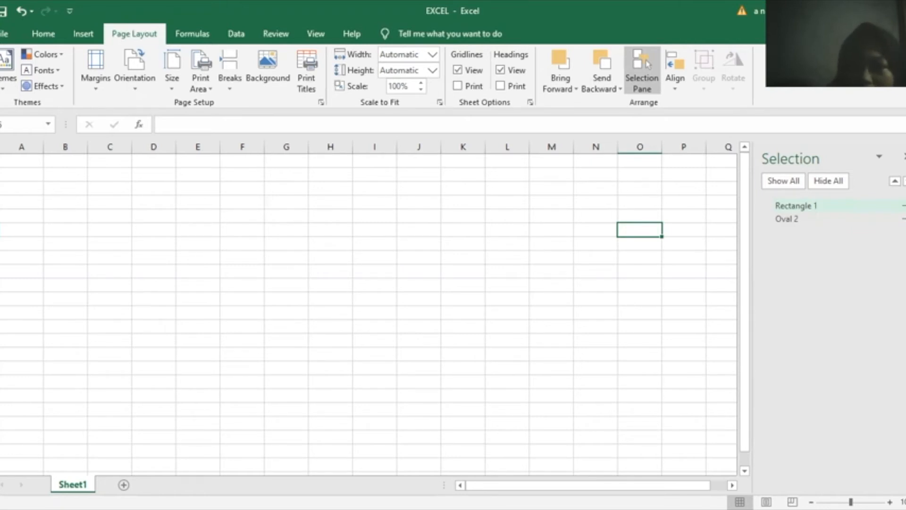
left_click(904, 205)
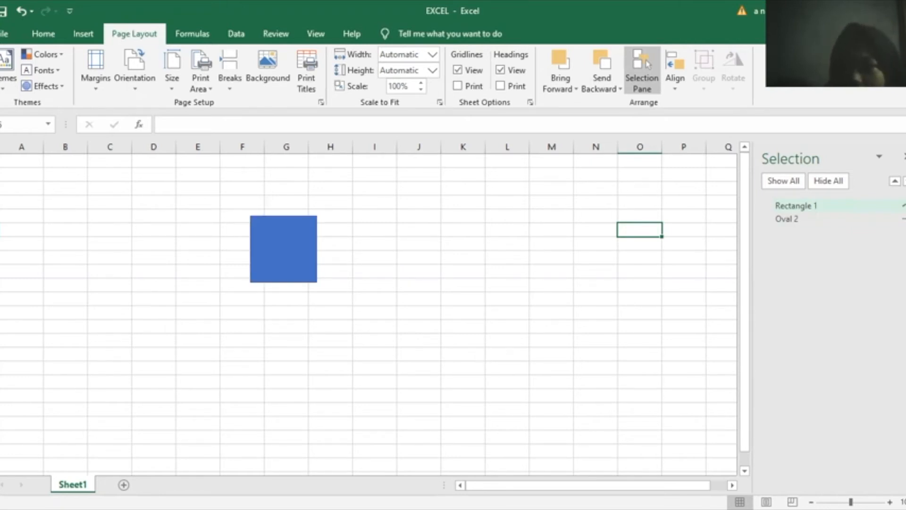
left_click(904, 219)
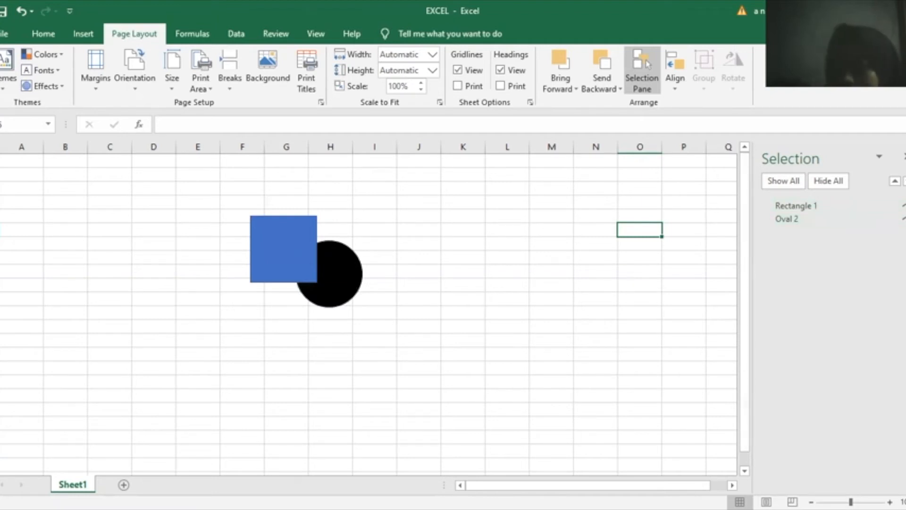
Close the Selection Pane, check the Align menu, then select the black circle and show its Rotate options
left_click(904, 156)
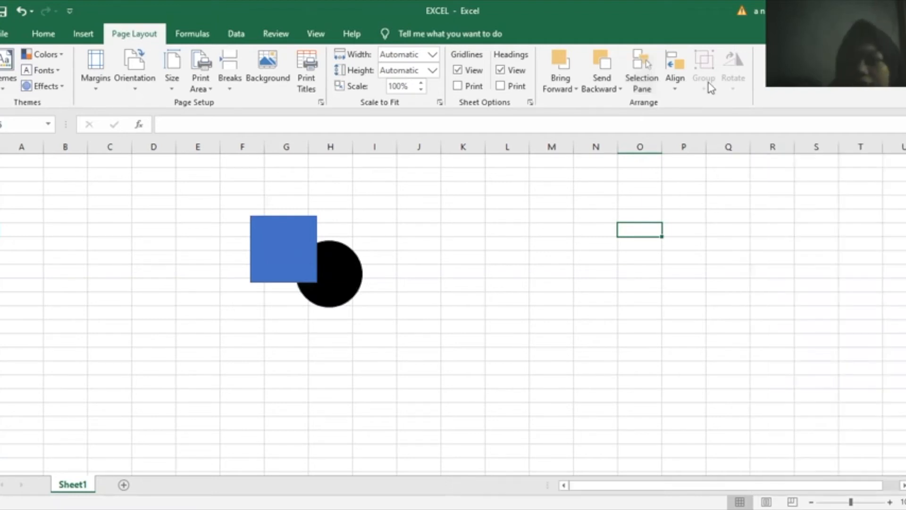
left_click(675, 82)
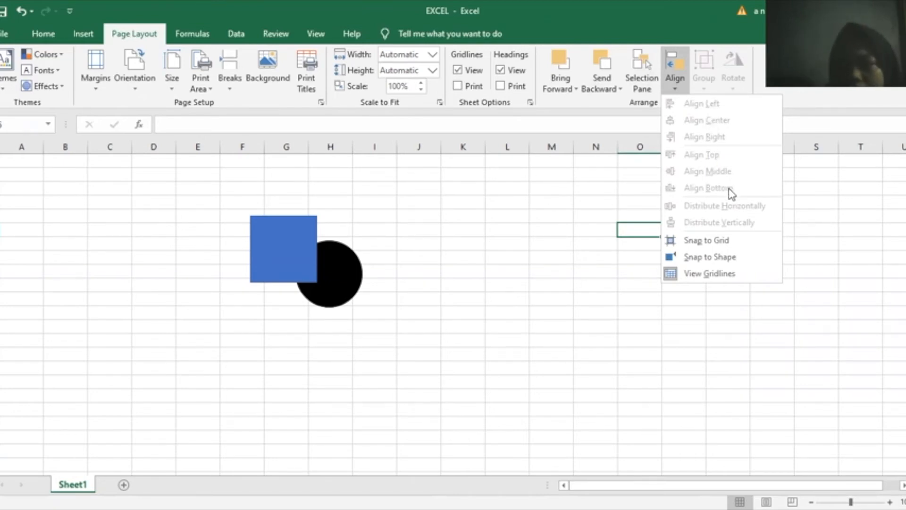
left_click(617, 199)
left_click(339, 278)
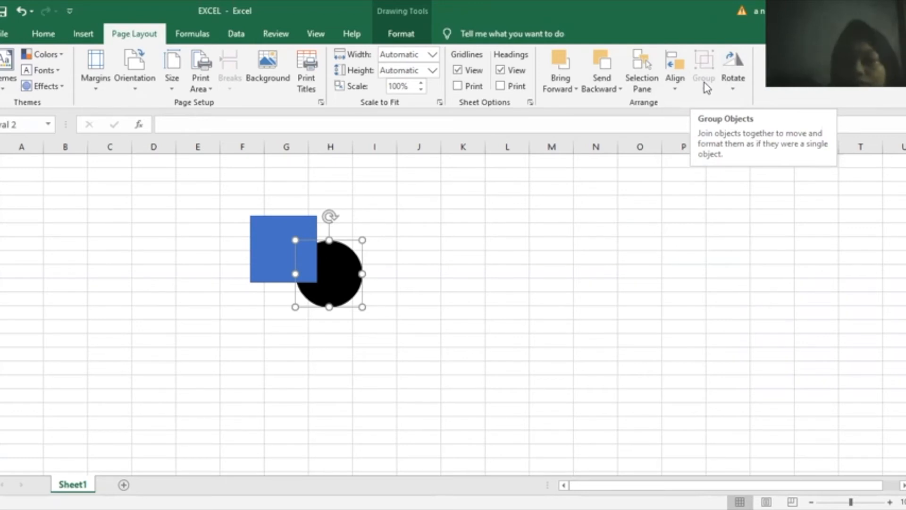
left_click(734, 92)
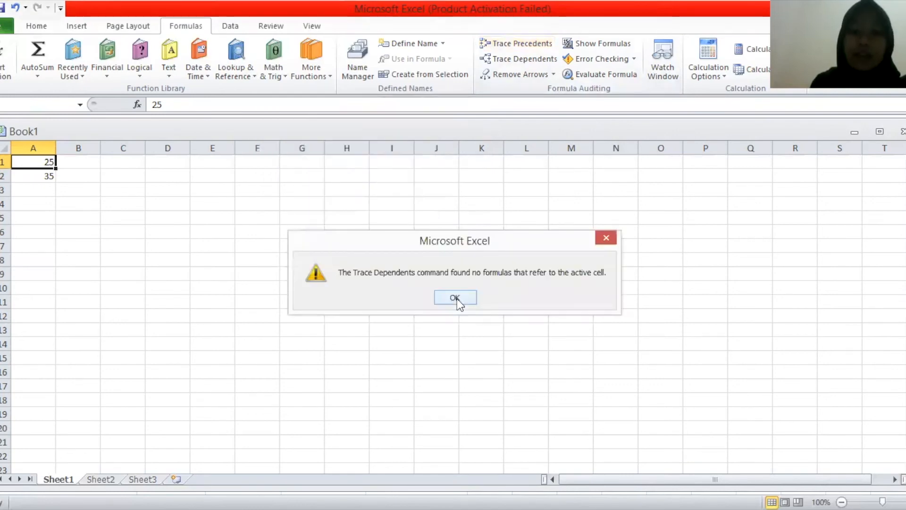
Dismiss the Trace Dependents message, rerun Trace Dependents on A1, and dismiss the no-dependents warning
left_click(455, 297)
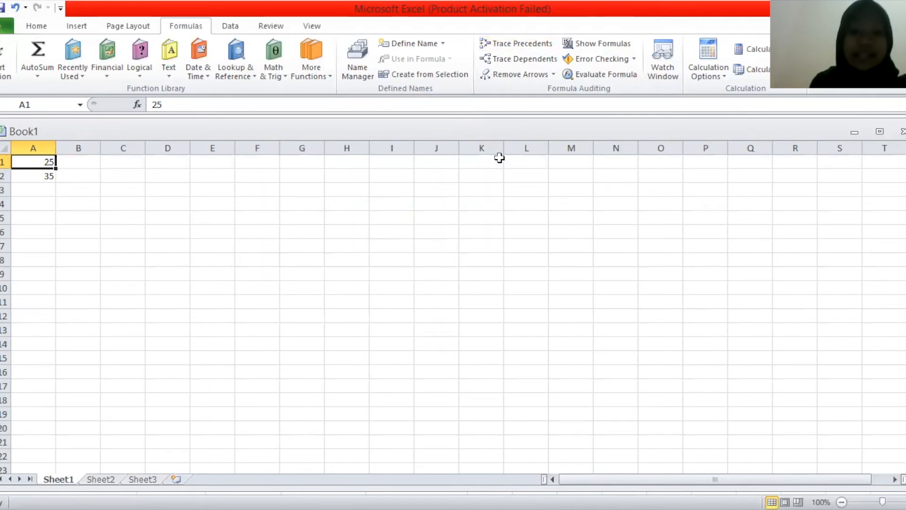
left_click(495, 59)
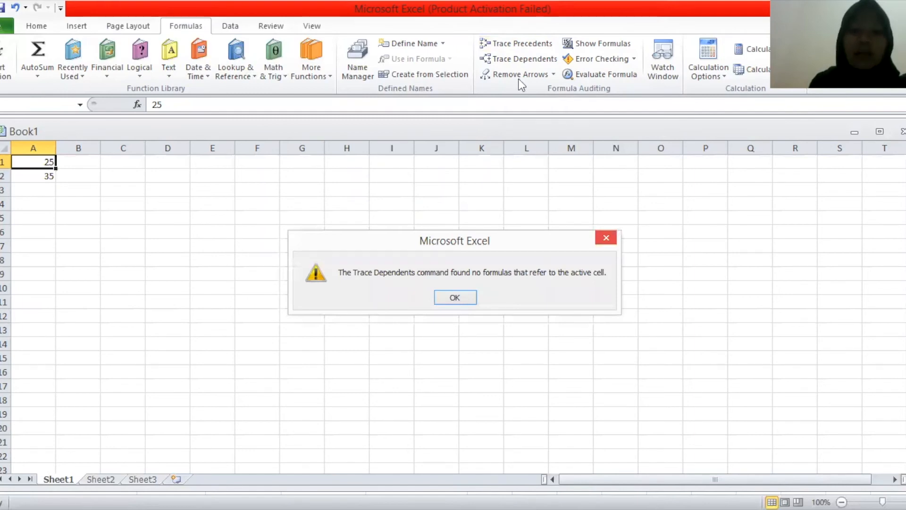
key("Return")
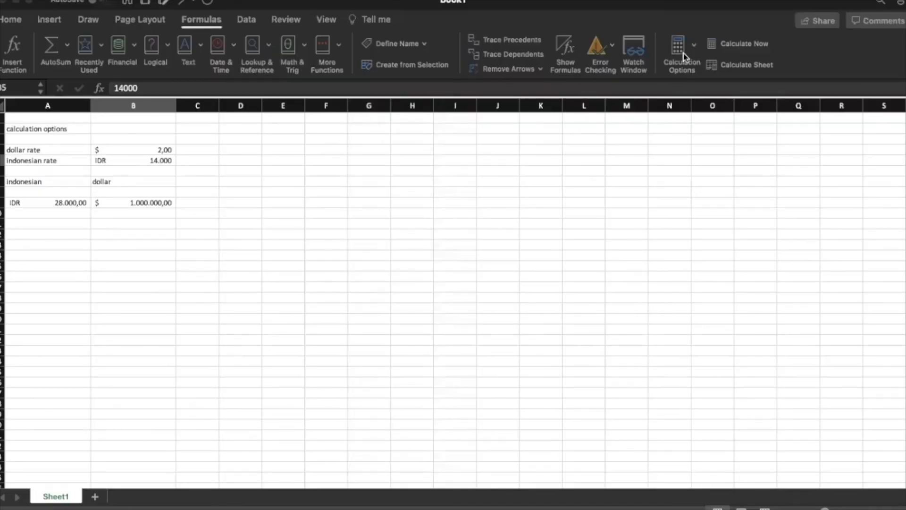
Bring the currency-rate workbook forward and review its Calculation Options, left on Automatic
left_click(694, 42)
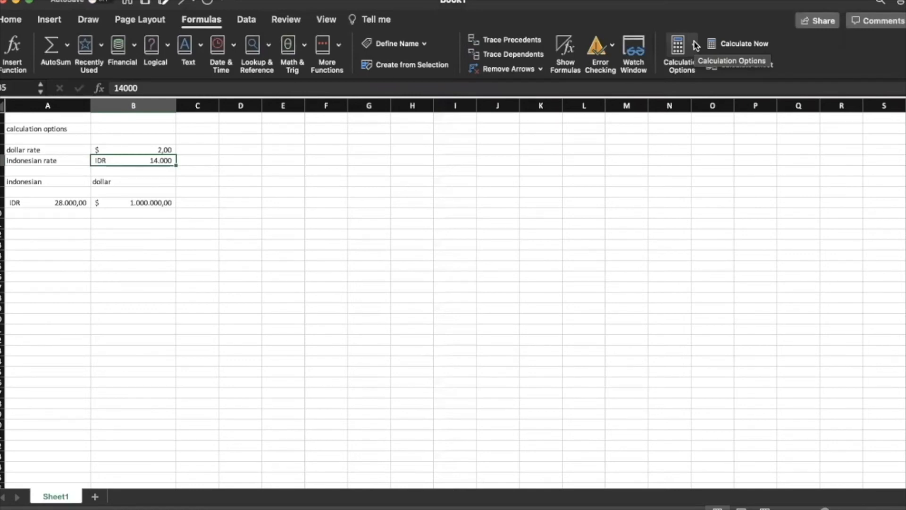
left_click(696, 45)
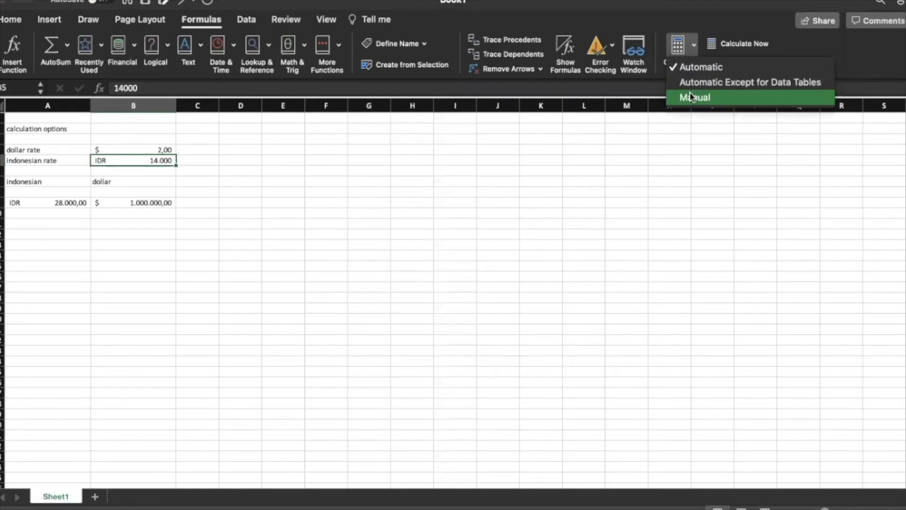
Close Calculation Options keeping Automatic, then show Automatic, Automatic Except for Data Tables and Manual again
left_click(779, 46)
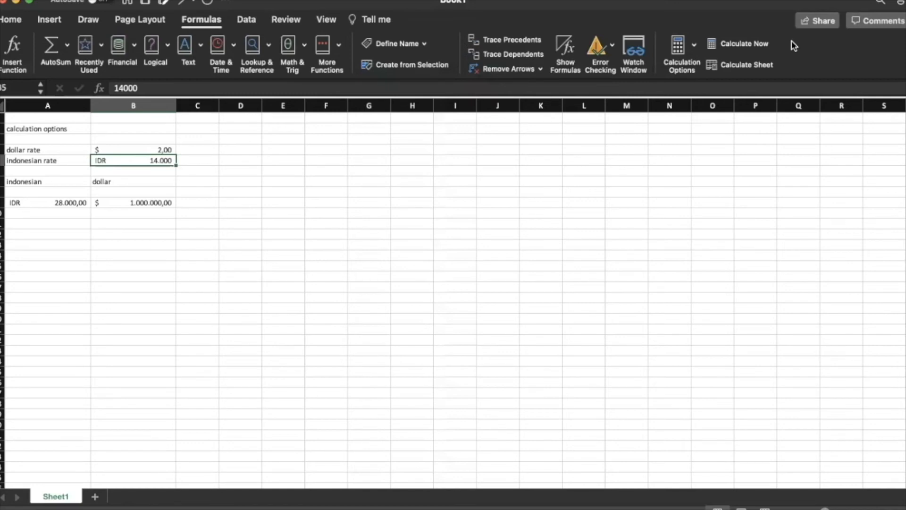
left_click(695, 45)
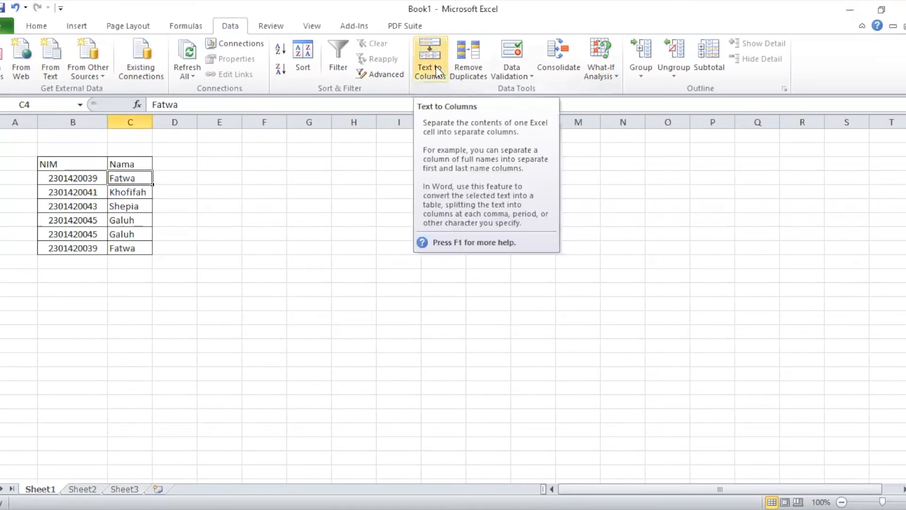
left_click(438, 72)
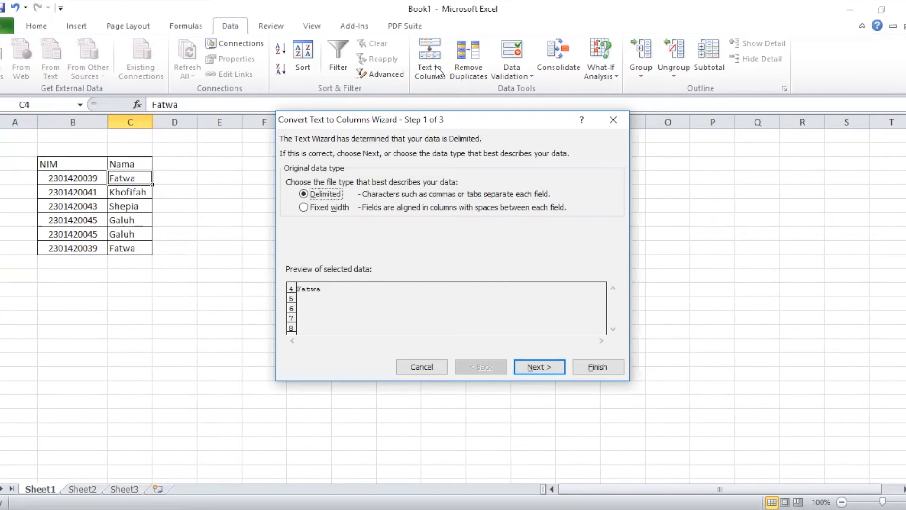
left_click(611, 123)
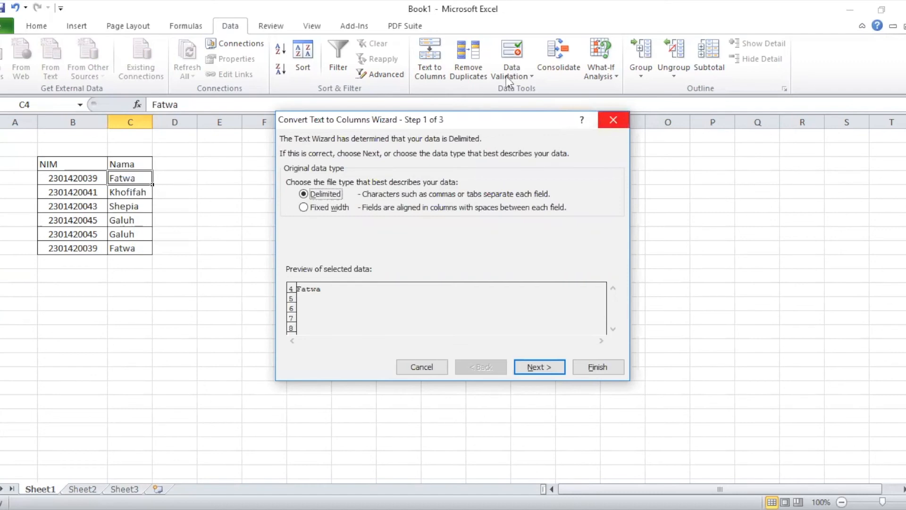
Remove duplicates from B3:C9 on NIM and Nama, deleting 2 rows and keeping 4 unique students
left_click(477, 60)
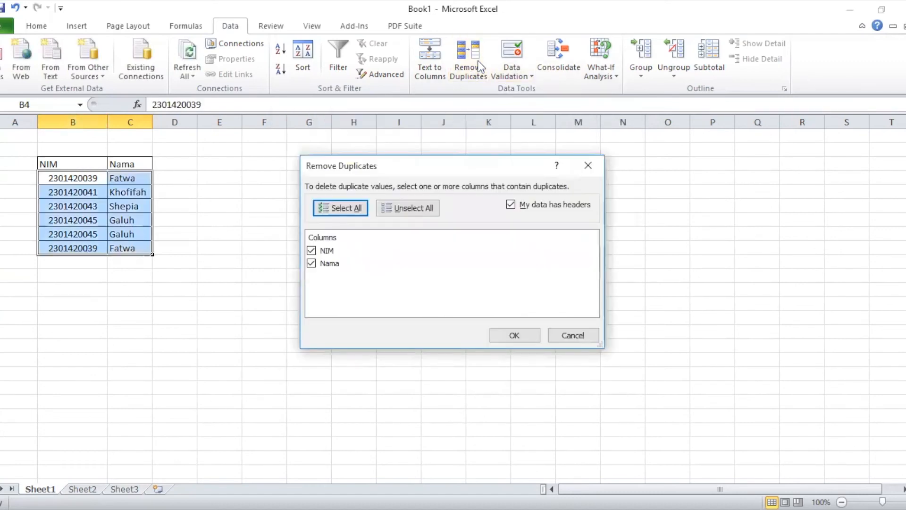
left_click(591, 167)
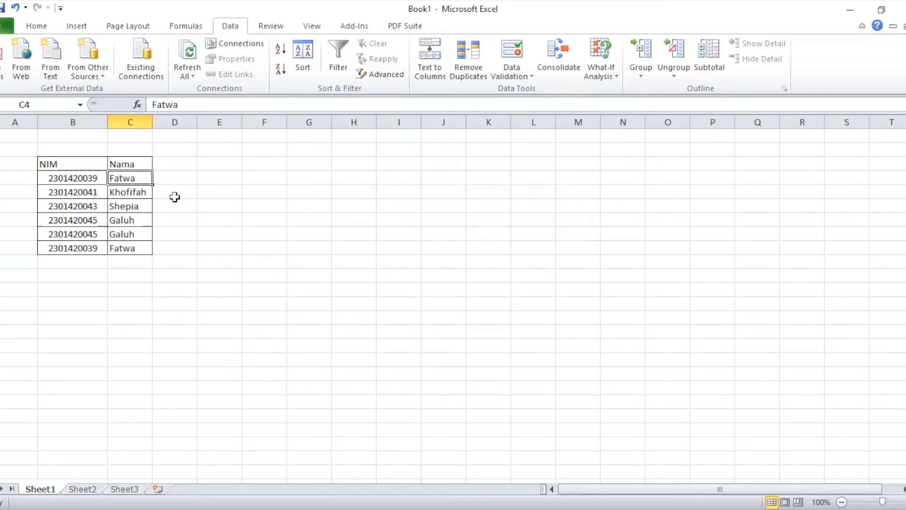
left_click_drag(49, 164, 134, 251)
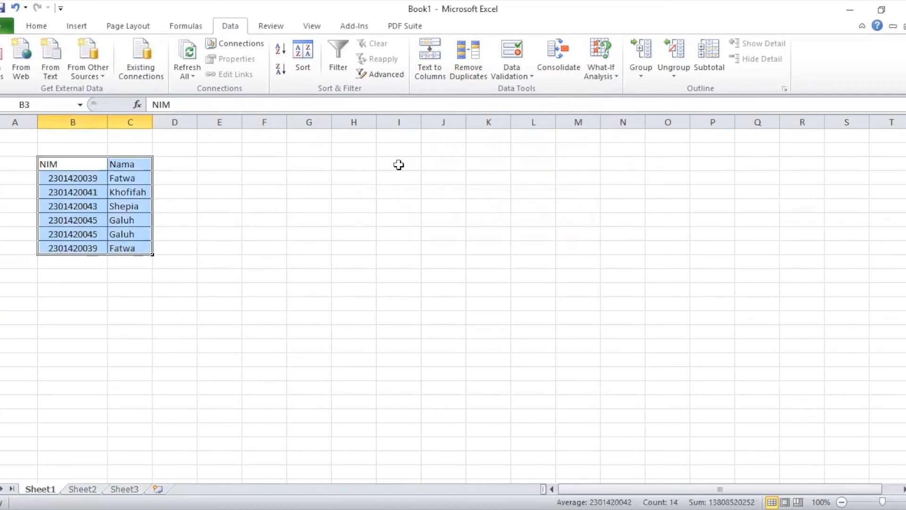
left_click(480, 49)
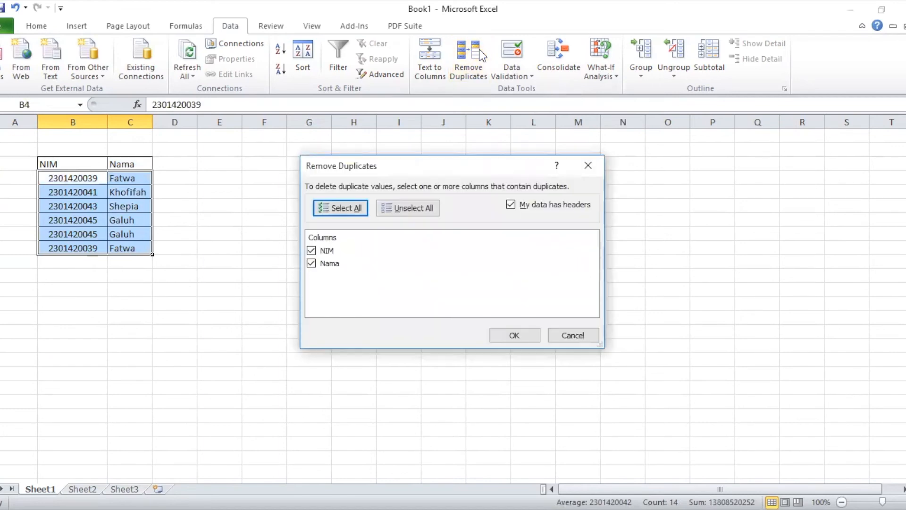
left_click(514, 336)
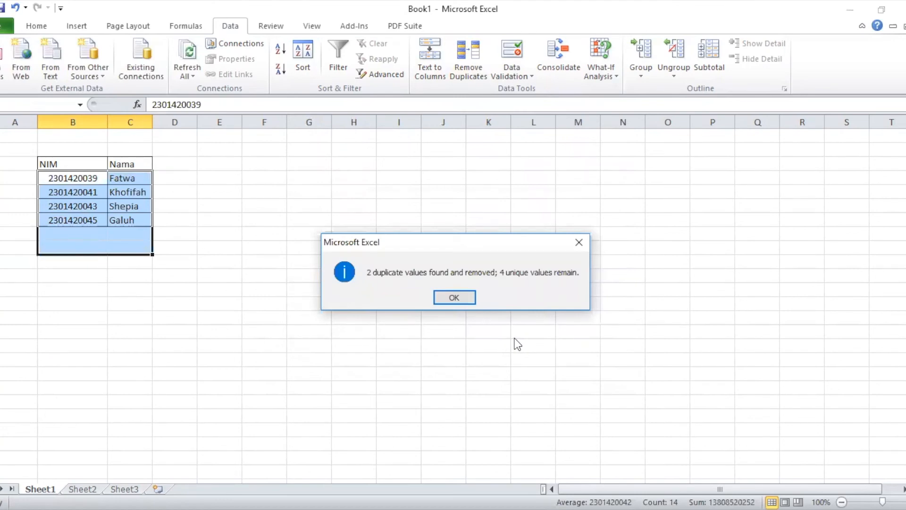
left_click(455, 296)
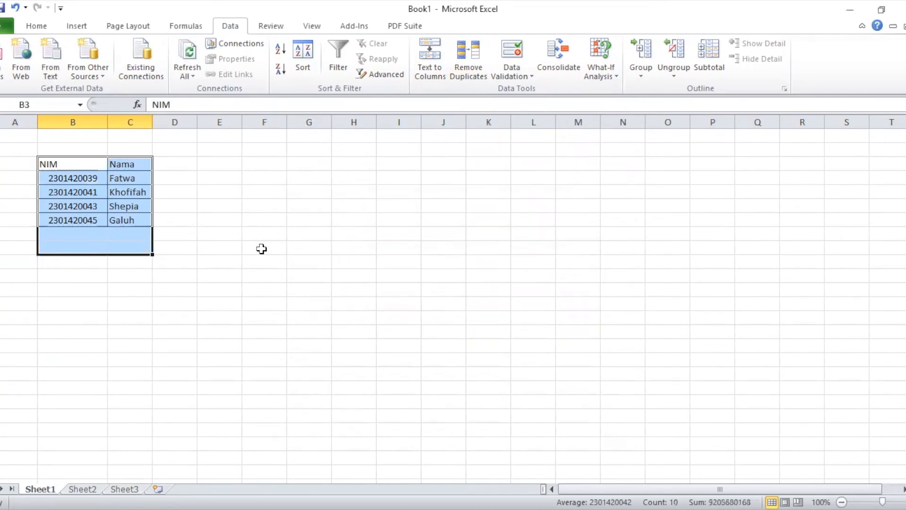
left_click(218, 230)
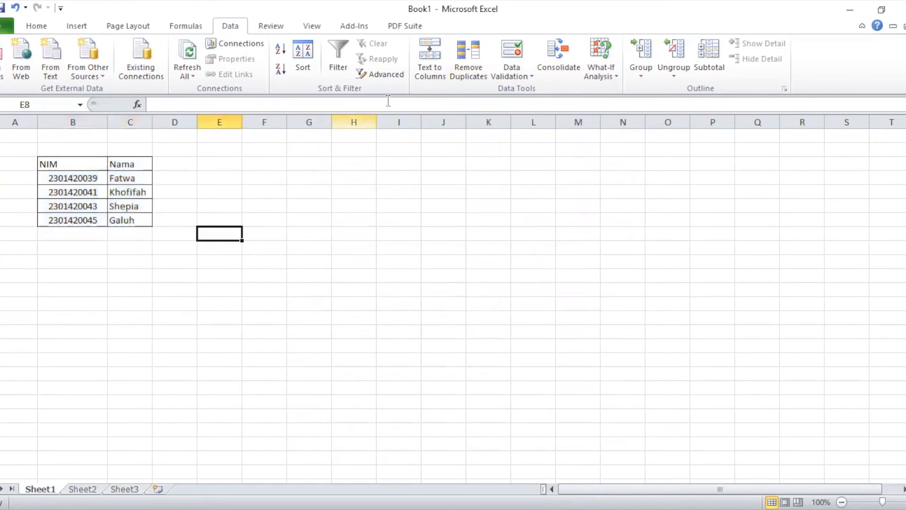
left_click(512, 70)
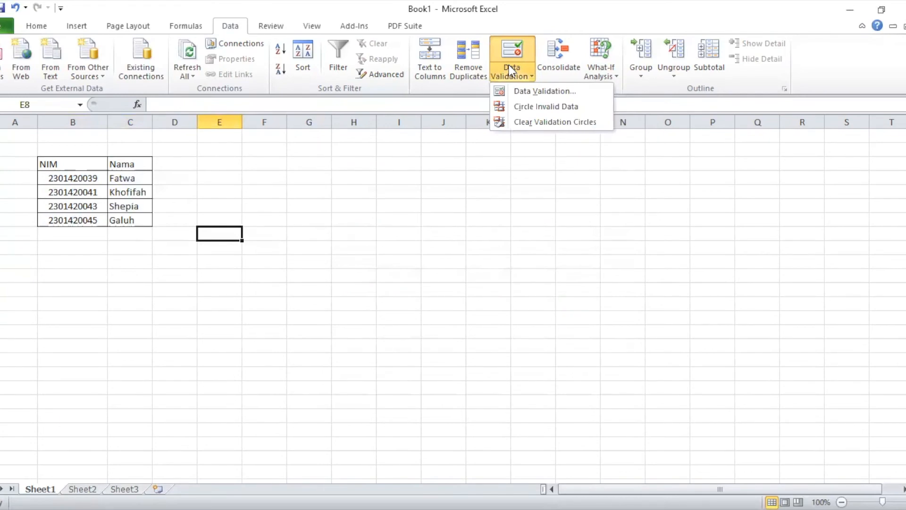
left_click(561, 65)
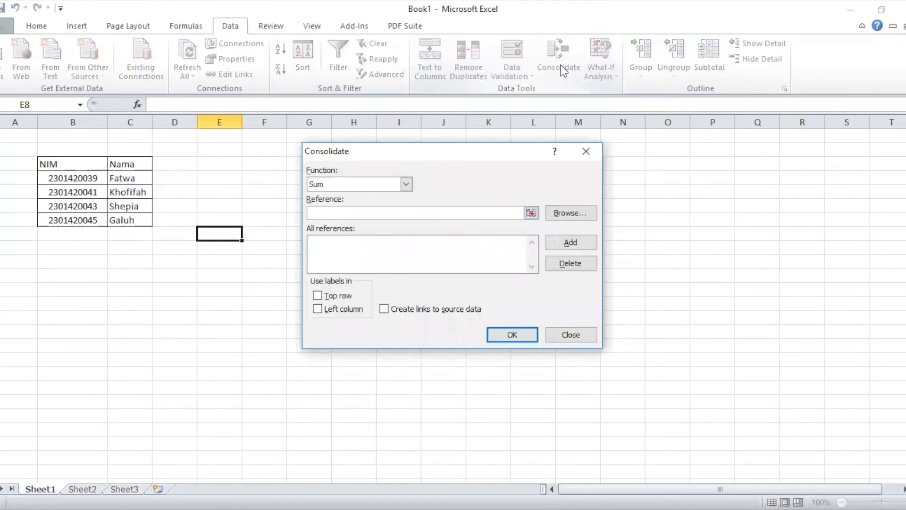
left_click(586, 152)
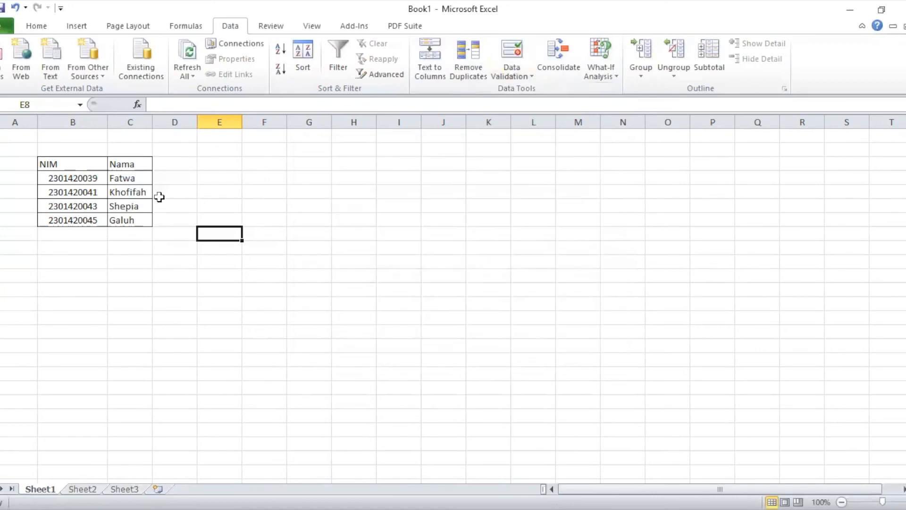
Show the What-If Analysis options list
left_click(607, 83)
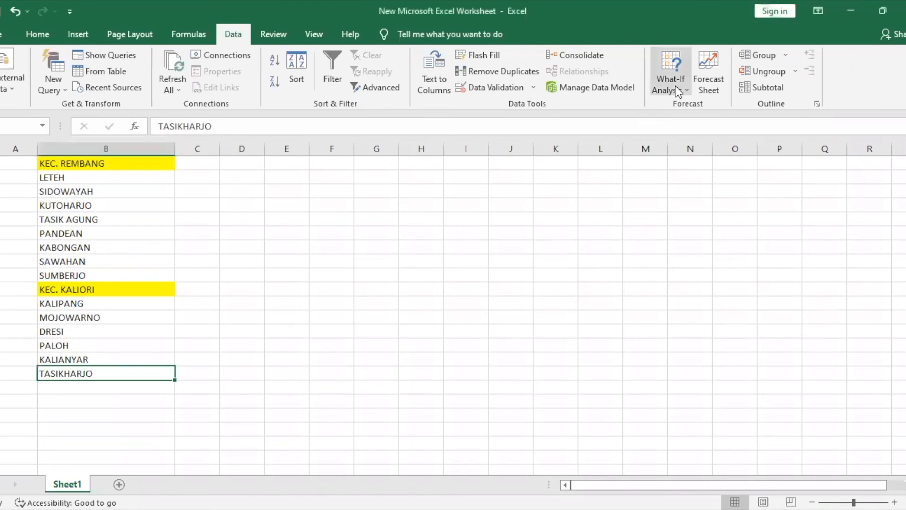
left_click(704, 81)
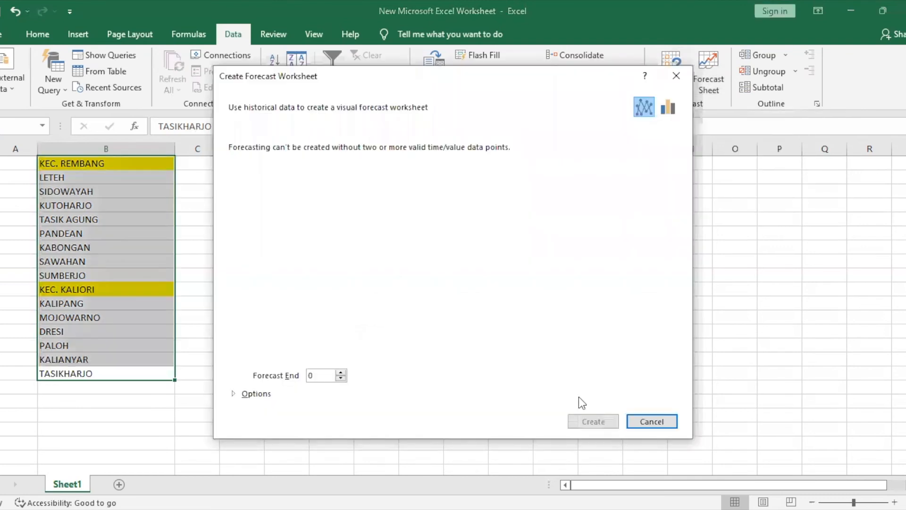
left_click(647, 418)
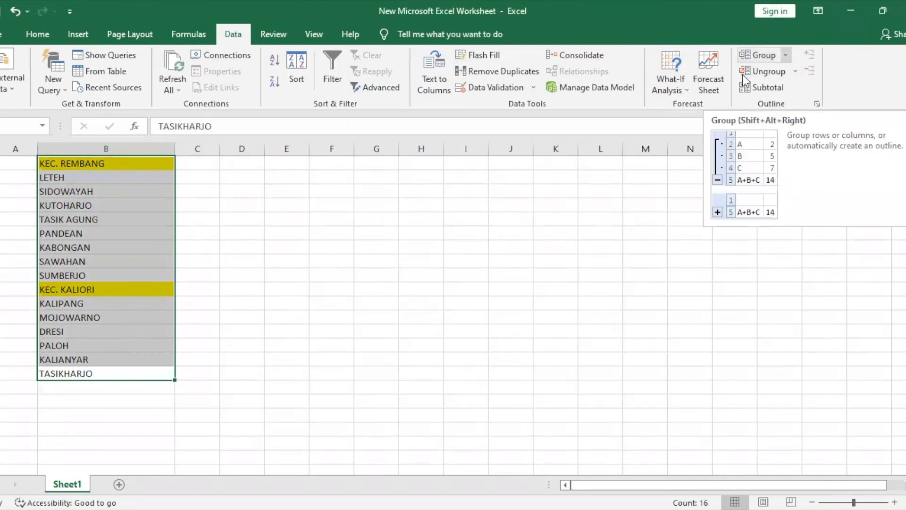
left_click(446, 194)
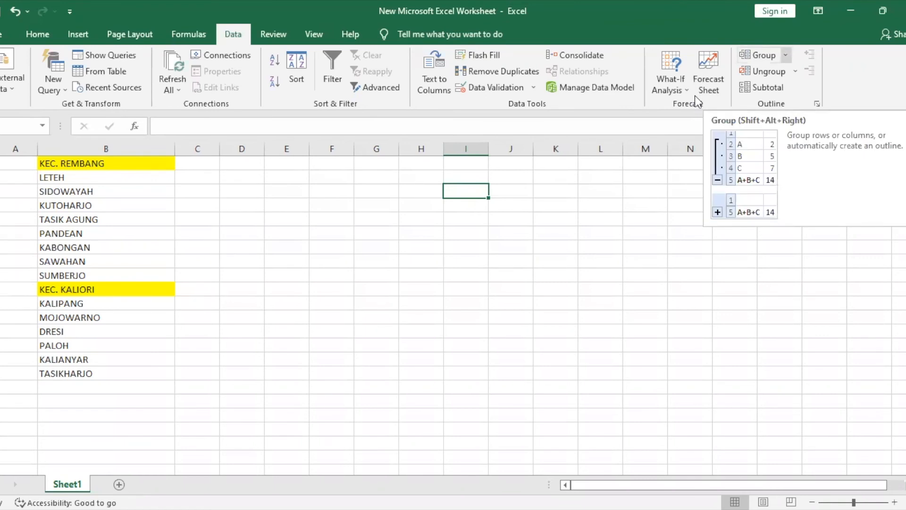
Group rows 2–9, LETEH through SUMBERJO, as a Rows outline under KEC. REMBANG
left_click(785, 55)
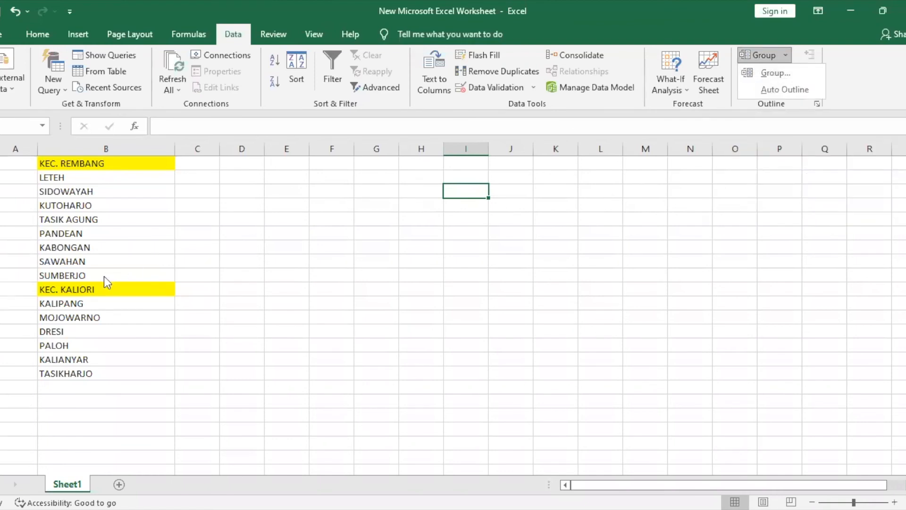
left_click_drag(166, 267, 144, 180)
left_click(166, 275)
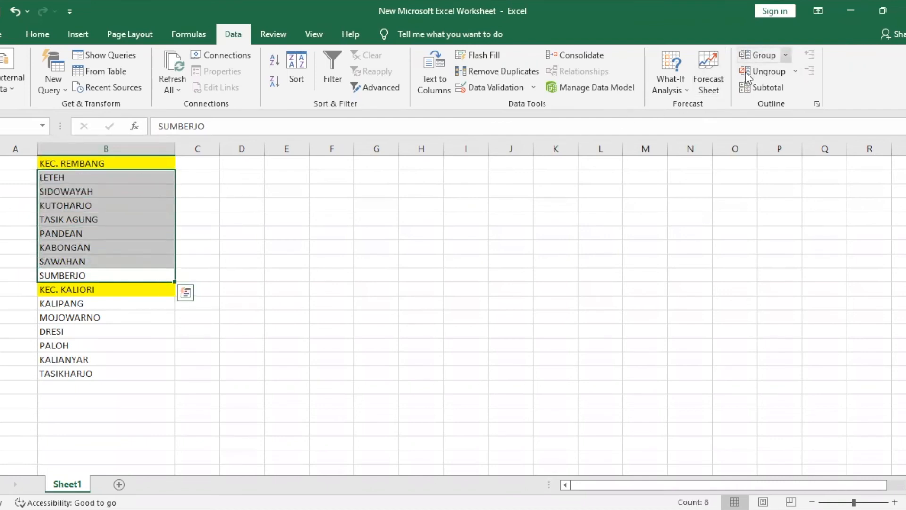
left_click(785, 55)
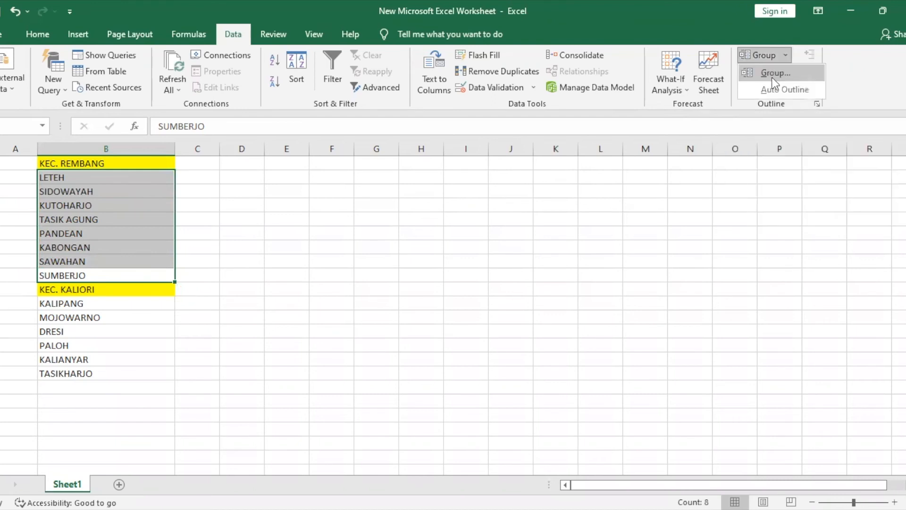
left_click(774, 73)
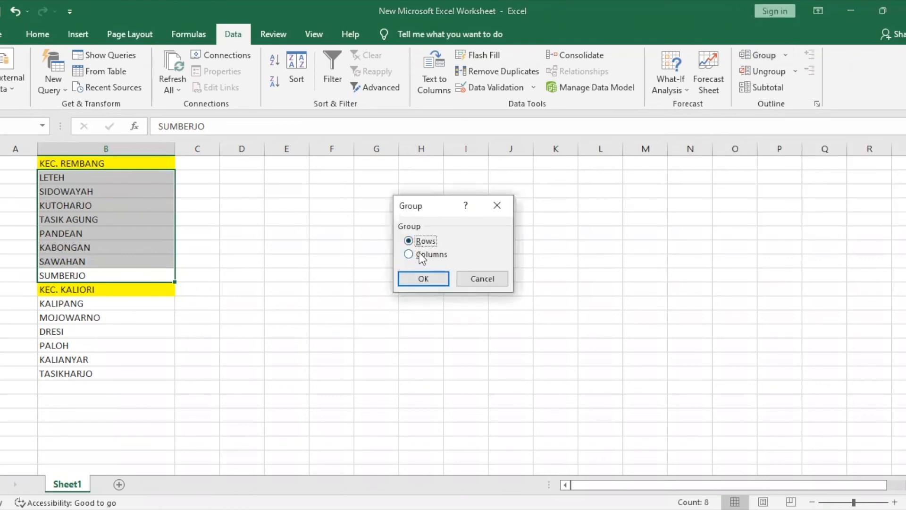
left_click(424, 279)
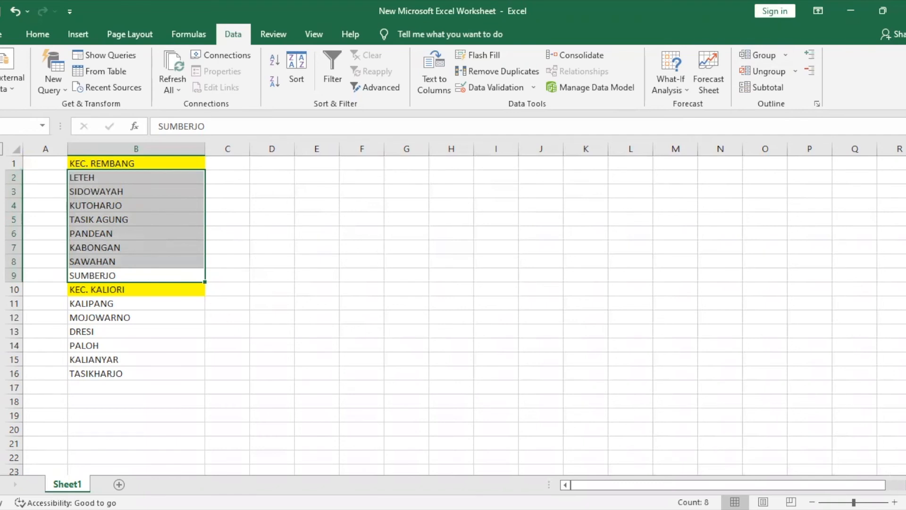
left_click(207, 312)
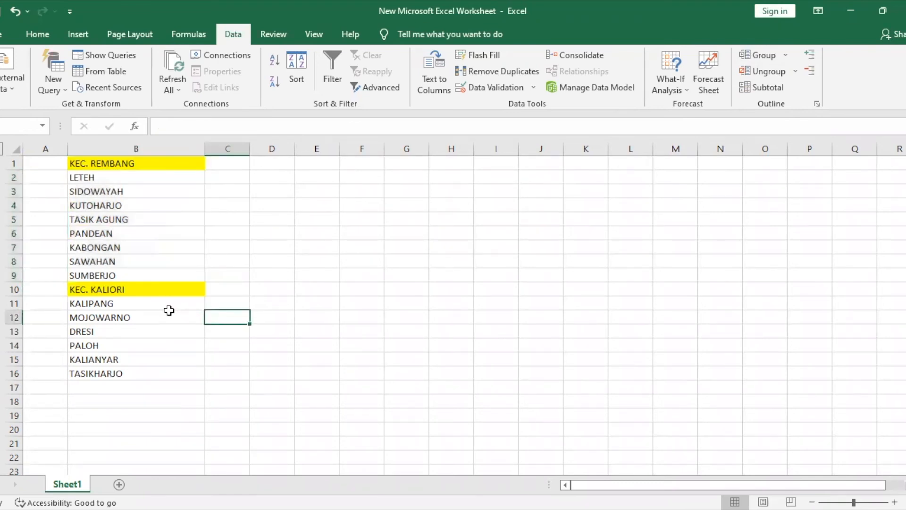
Group the KEC. KALIORI villages KALIPANG to TASIKHARJO (rows 11–16) as a Rows outline, then click D16
left_click(170, 314)
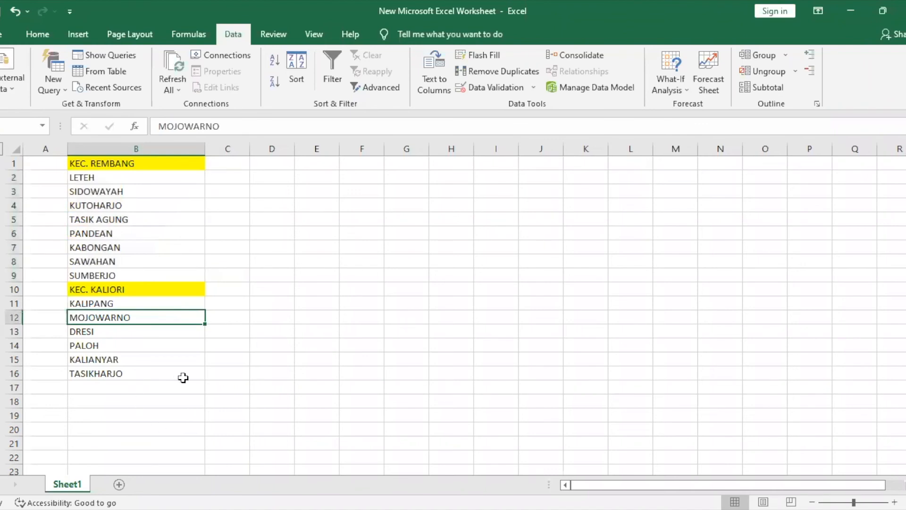
triple_click(201, 374)
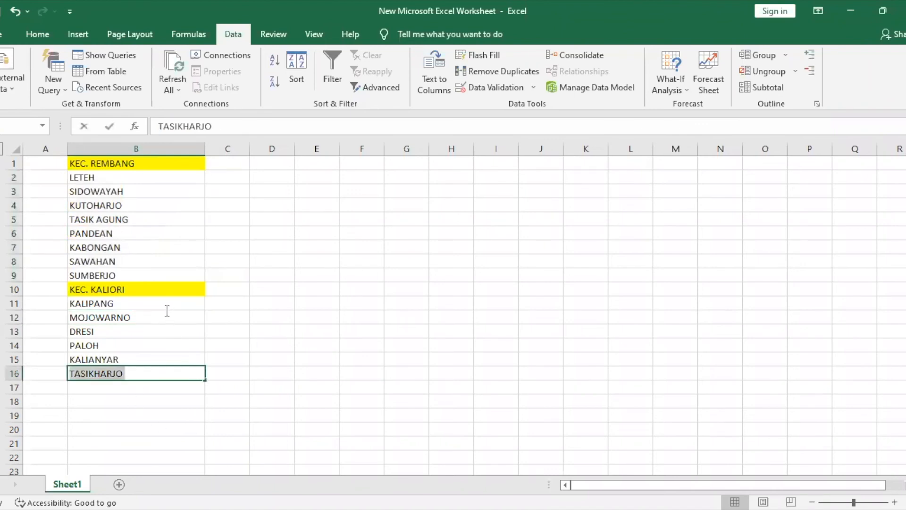
left_click(197, 373)
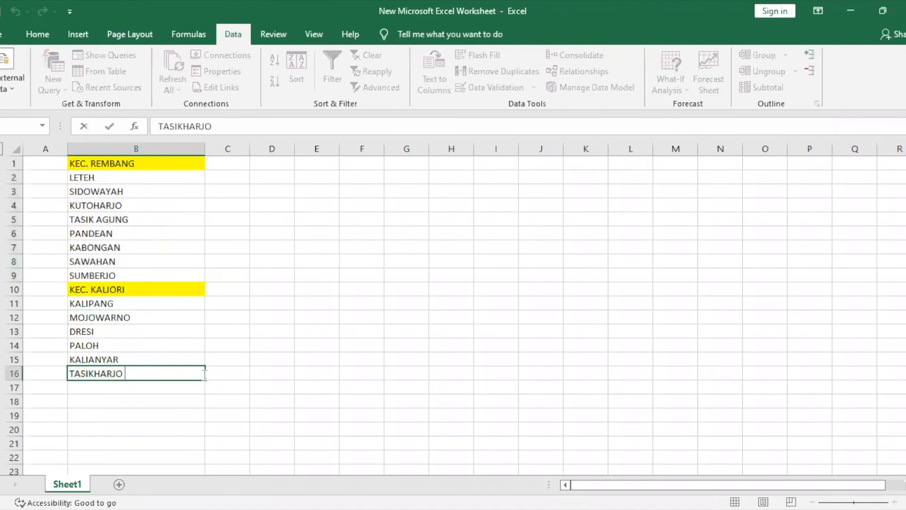
key("shift+Home")
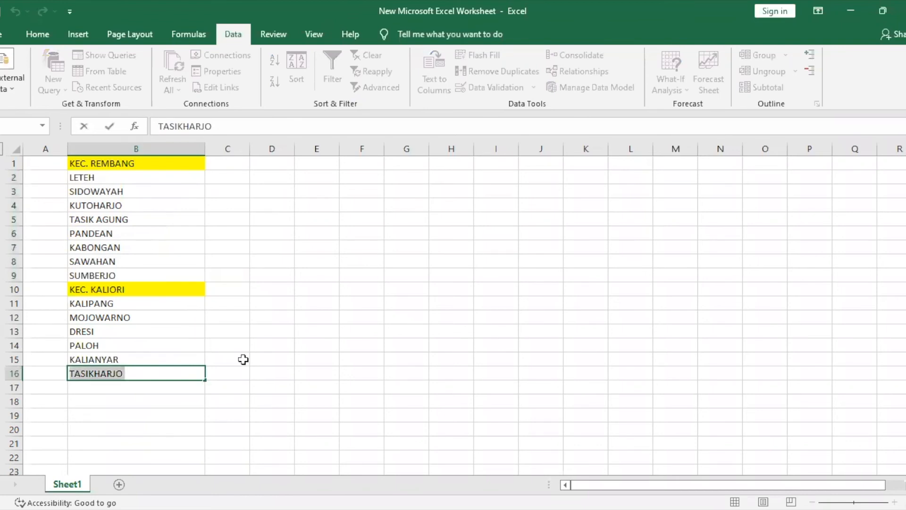
left_click(225, 369)
left_click_drag(174, 370, 166, 306)
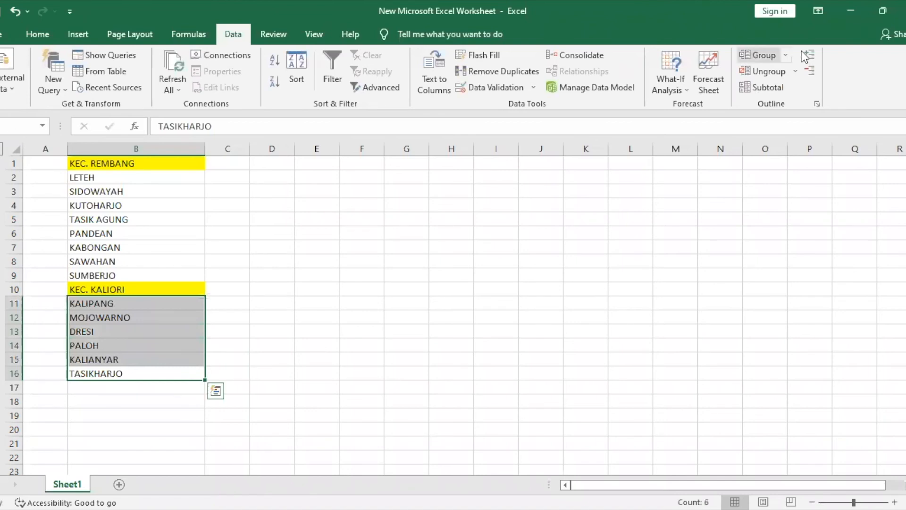
left_click(764, 56)
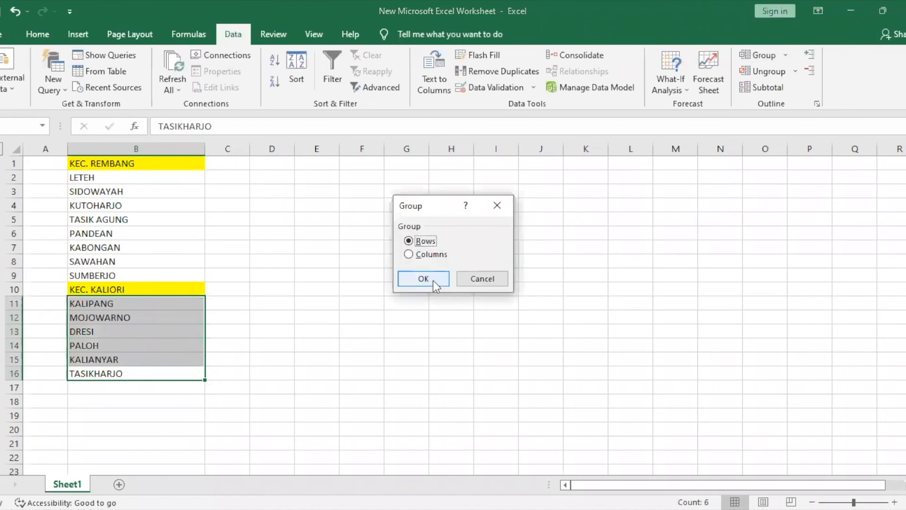
left_click(424, 279)
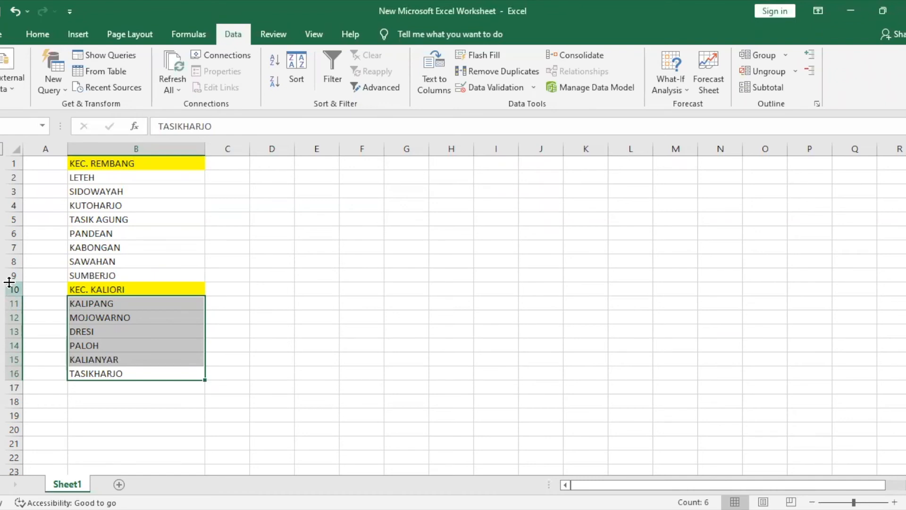
left_click(273, 372)
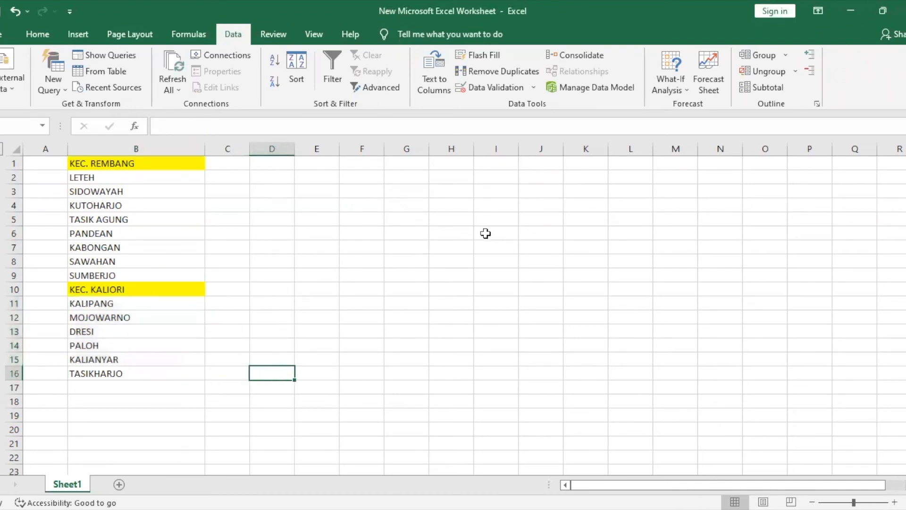
Ungroup row 16 (TASIKHARJO) from the outline using Ungroup with Rows, then select B16
left_click(794, 72)
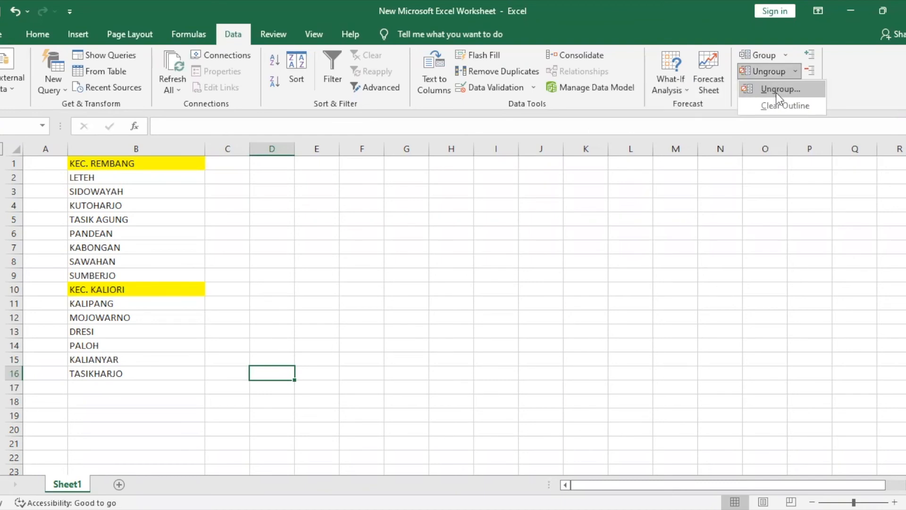
left_click(780, 89)
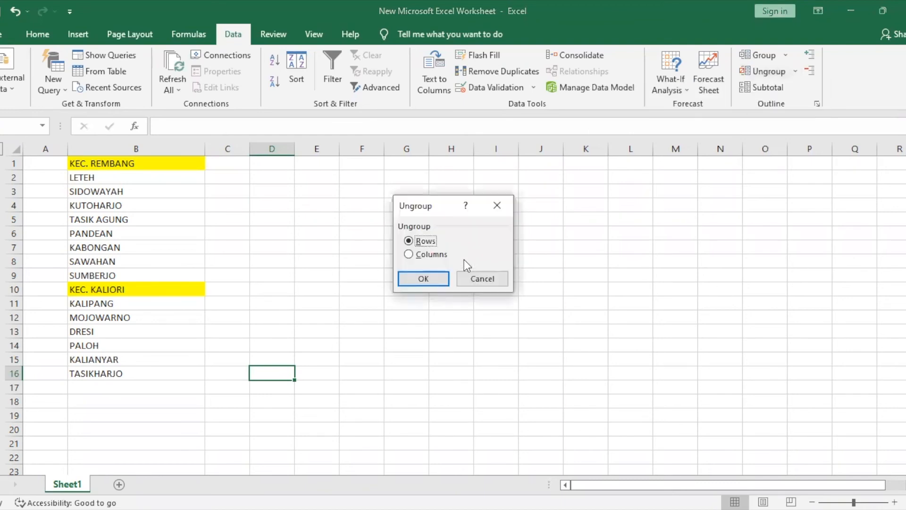
left_click(432, 280)
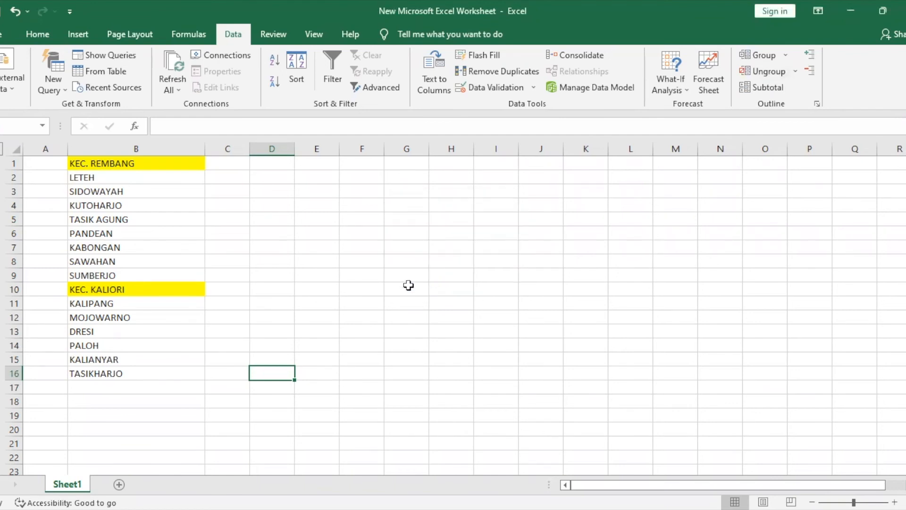
left_click(123, 375)
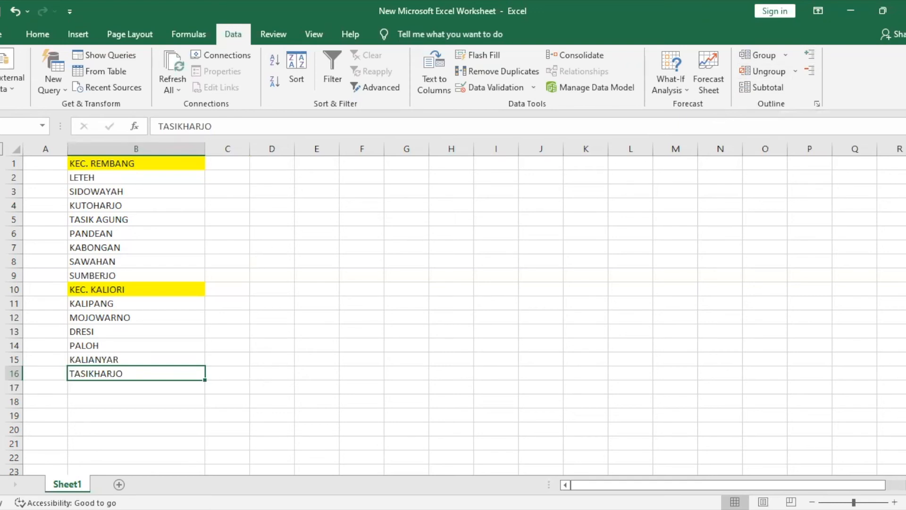
Toggle the row 2–9 and row 11–15 groups, leaving only rows 11–15 collapsed
left_click(0, 289)
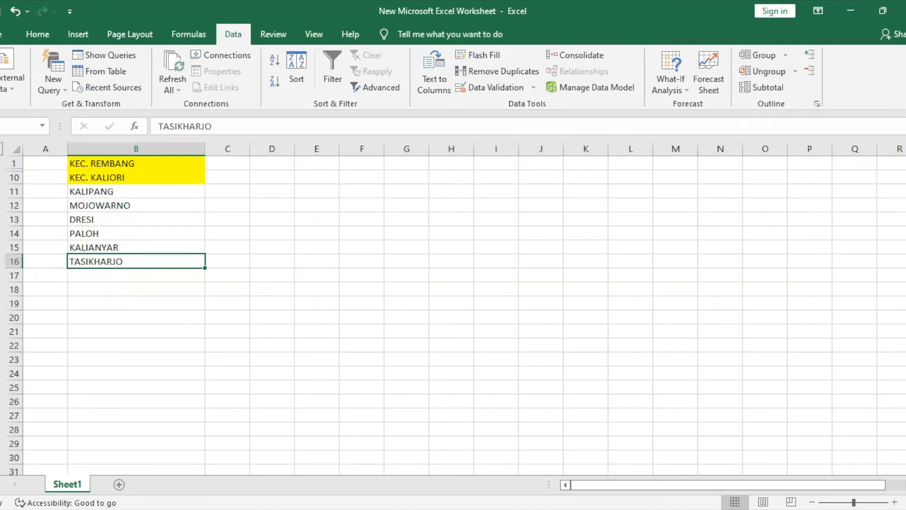
left_click(0, 262)
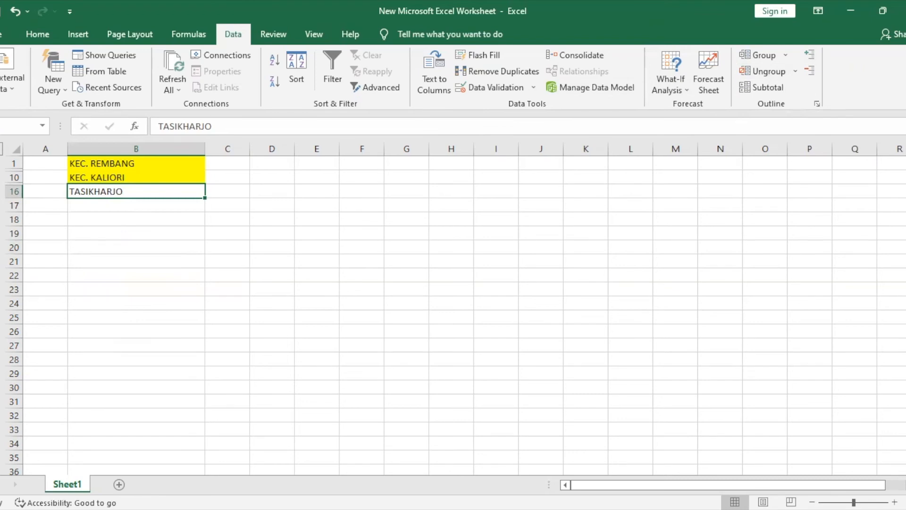
left_click(1, 177)
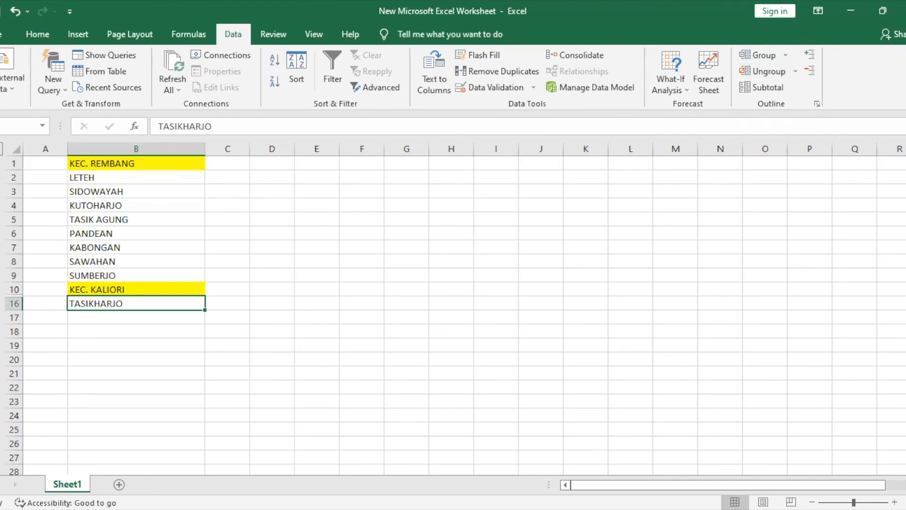
left_click(1, 303)
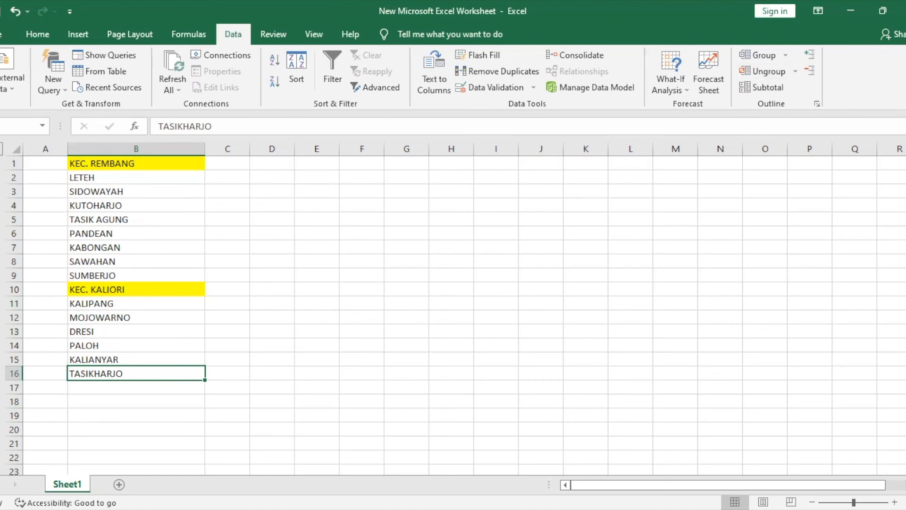
left_click(1, 374)
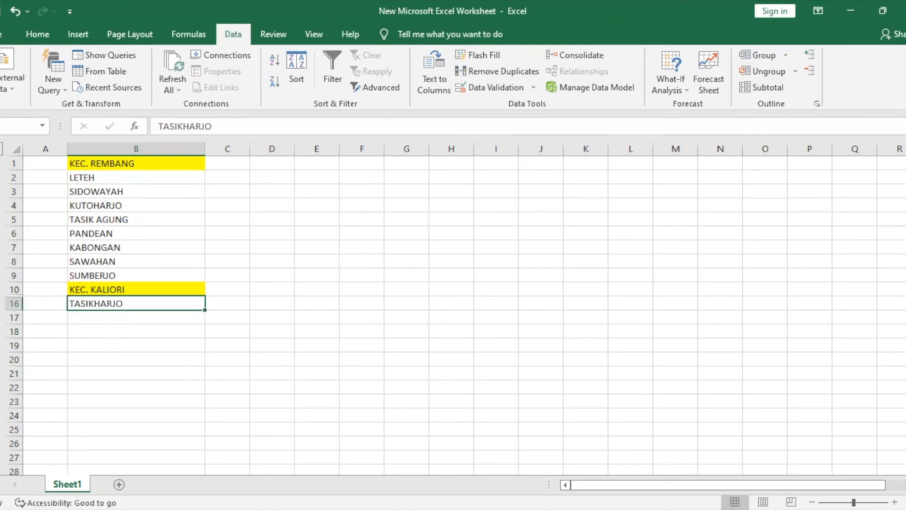
left_click(1, 289)
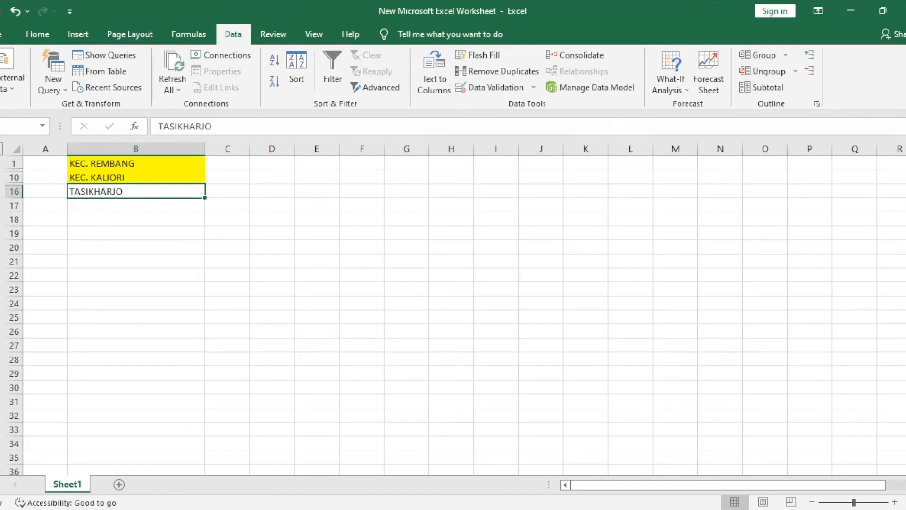
left_click(1, 178)
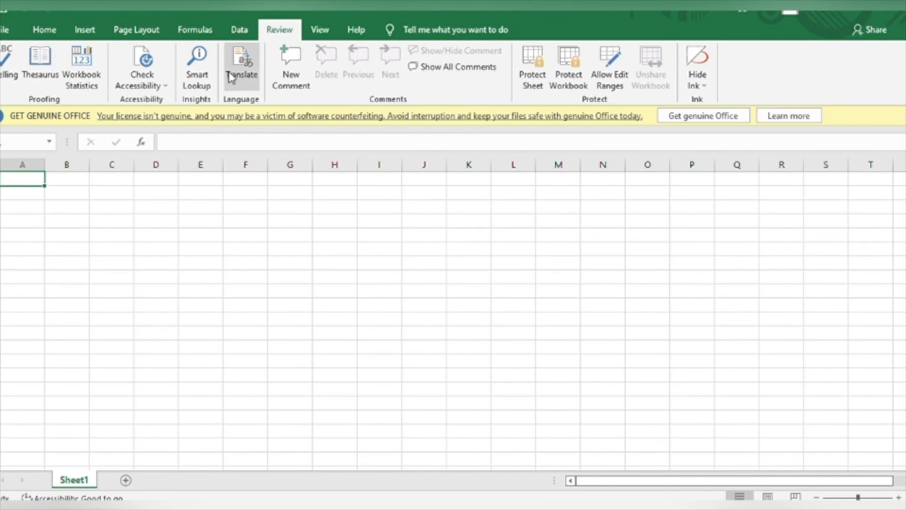
Enter 'istirahat' in A1 and translate it from Indonesian to French ('se reposer')
double_click(29, 178)
type("istirahat")
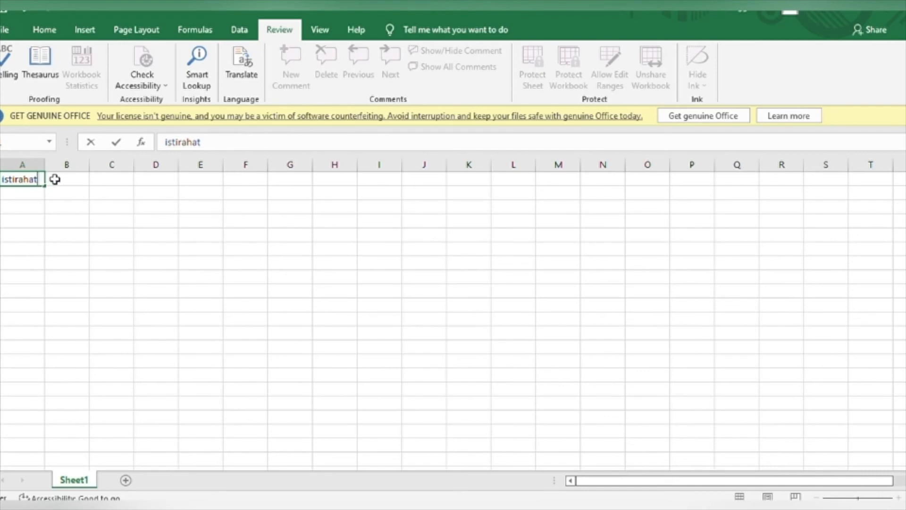
left_click(241, 59)
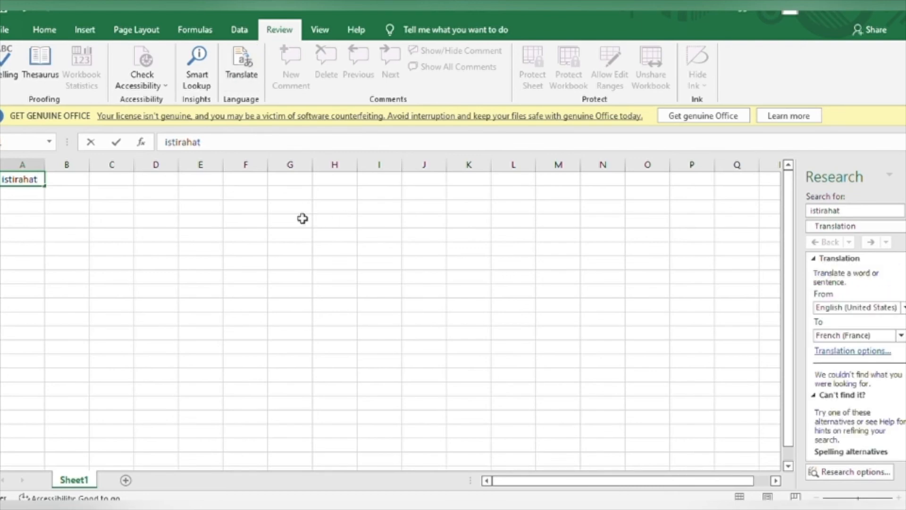
left_click(281, 219)
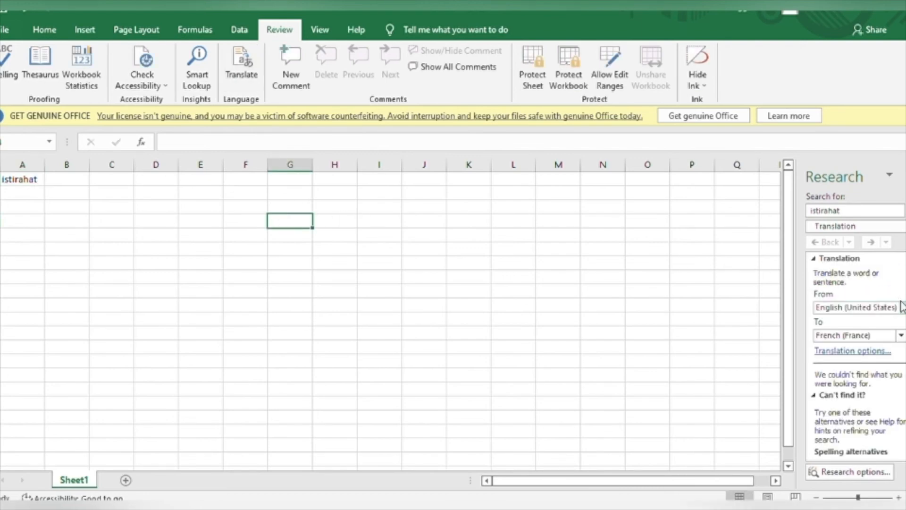
left_click(843, 403)
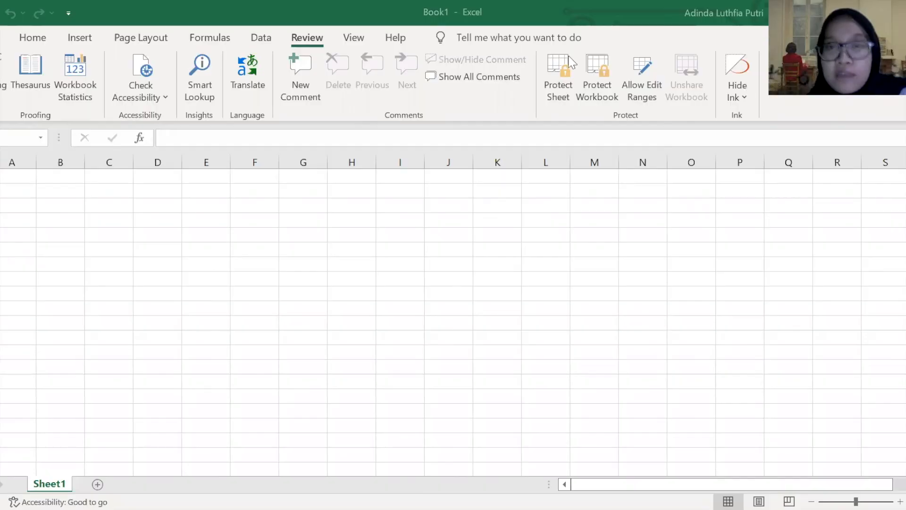
Start Protect Sheet on the blank Sheet1, retrying while its settings load
left_click(557, 86)
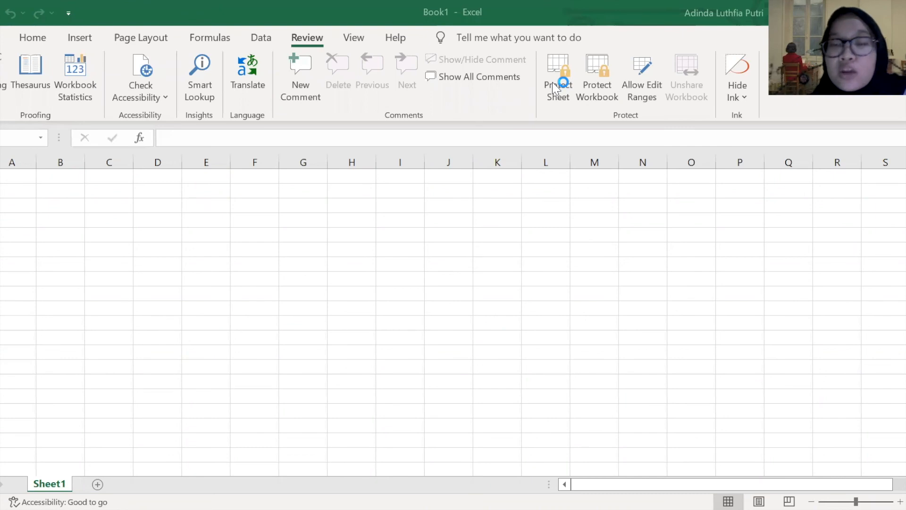
left_click(559, 103)
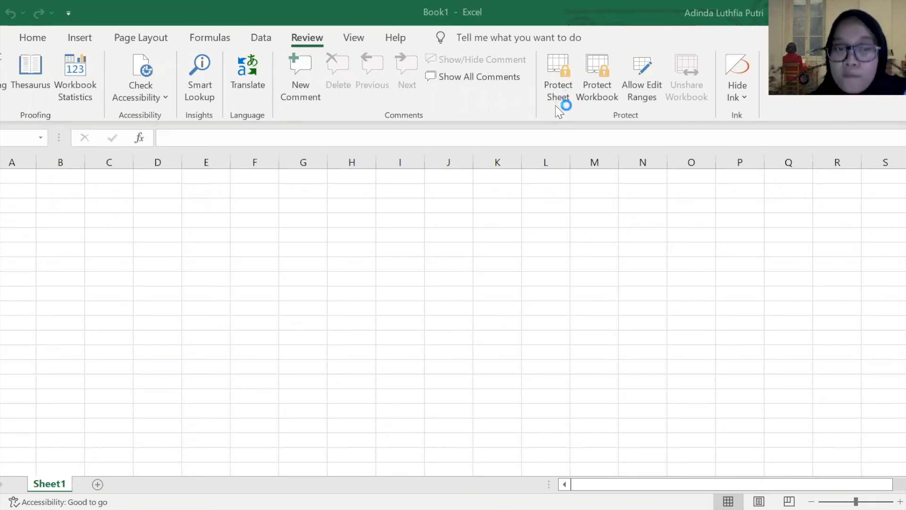
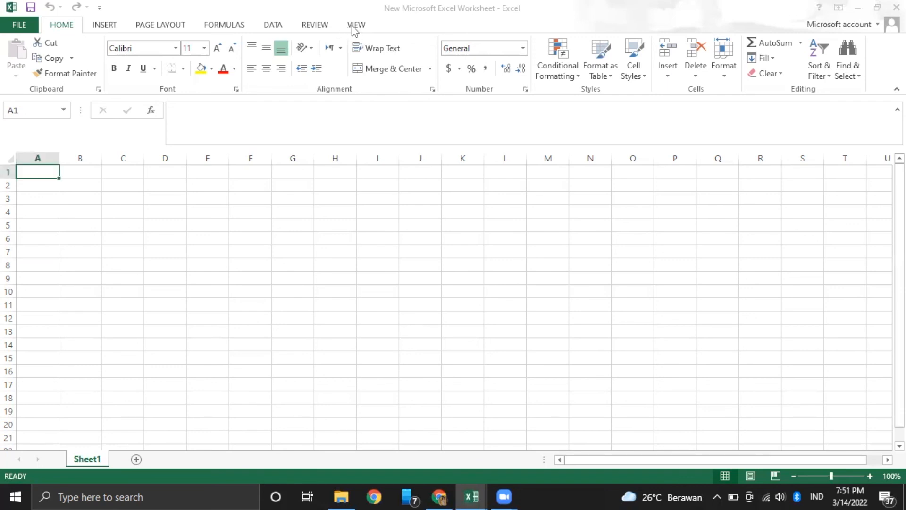
From the VIEW tab, open the blank workbook in a second window
left_click(355, 25)
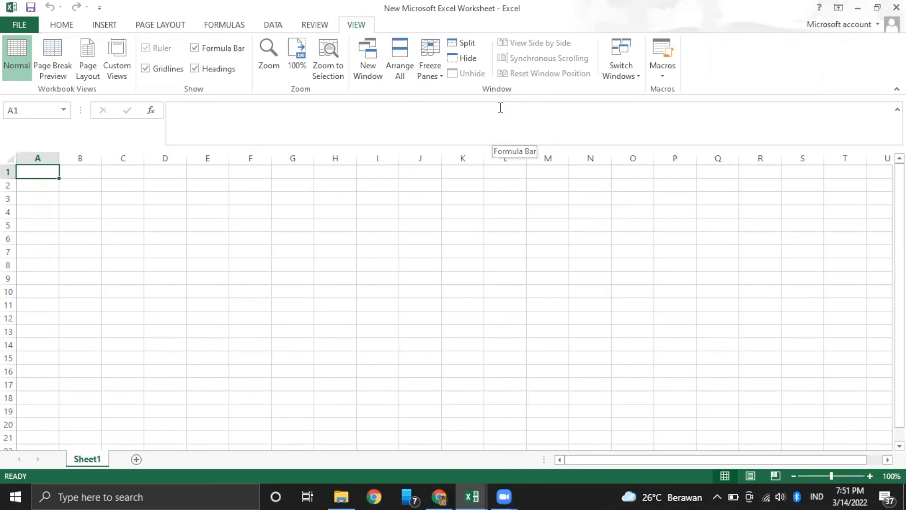
left_click(378, 77)
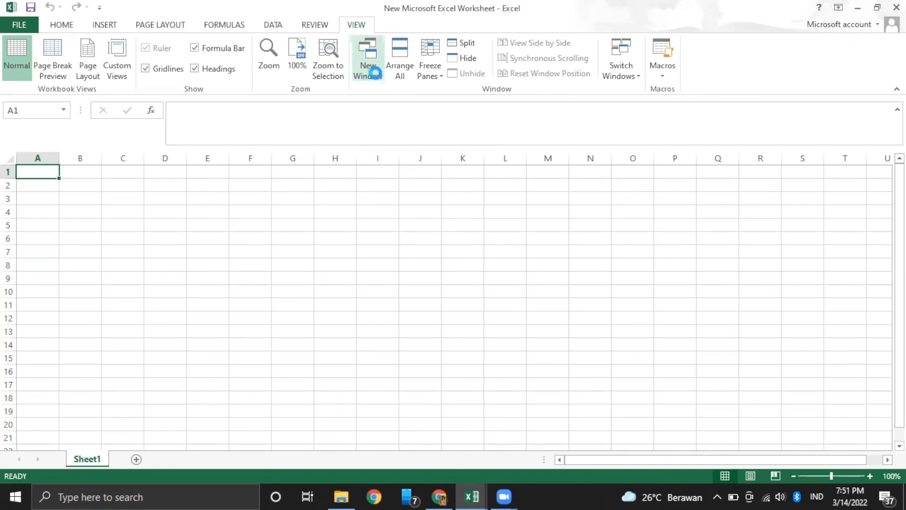
left_click(357, 28)
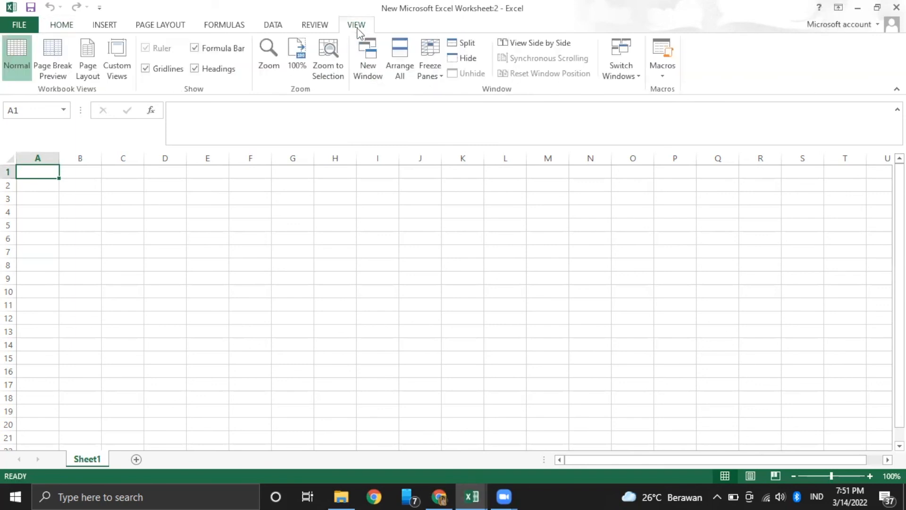
Look at Arrange All without changing anything, then show the Freeze Panes options
left_click(407, 59)
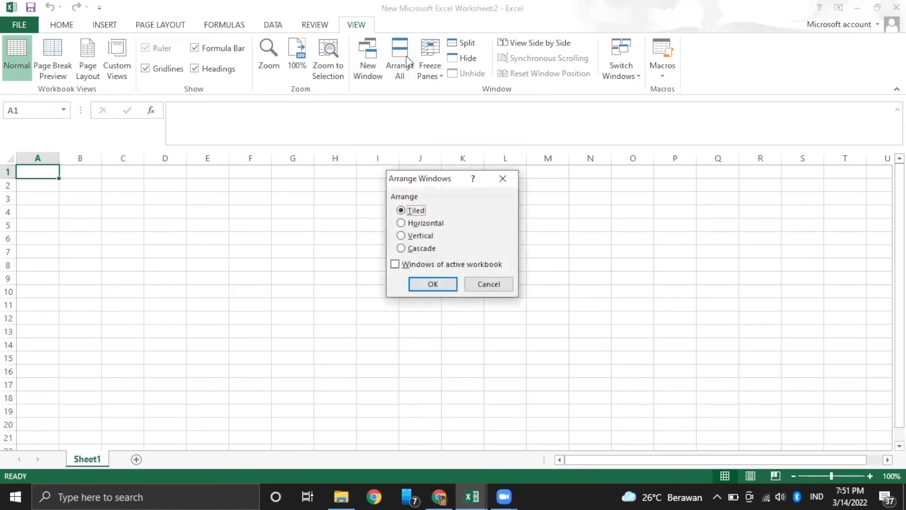
left_click(503, 179)
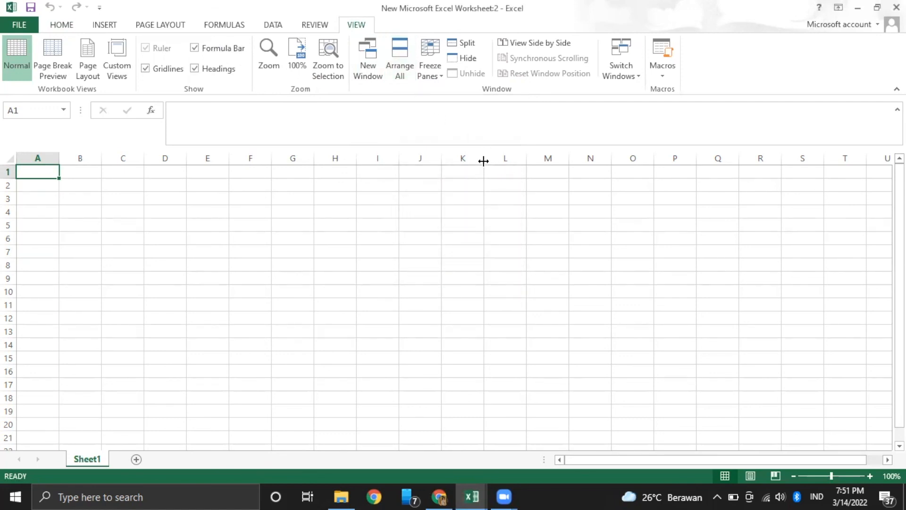
left_click(435, 70)
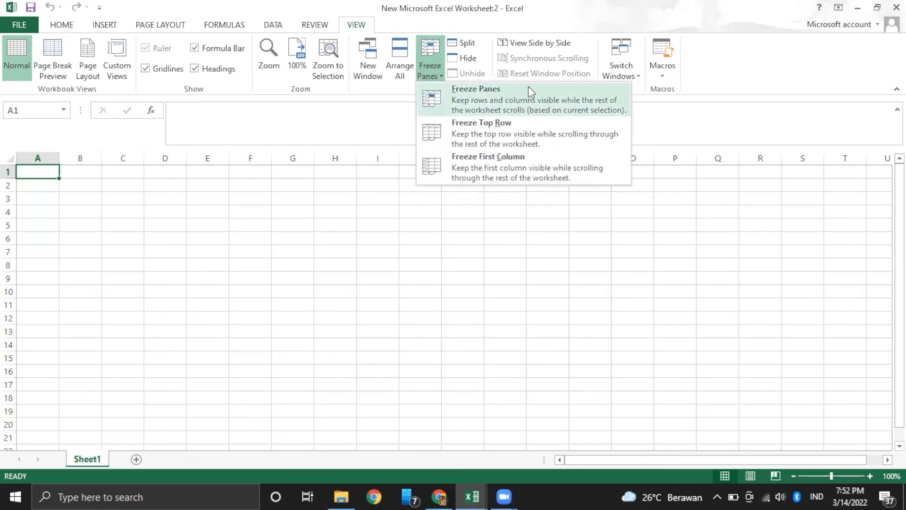
left_click(451, 220)
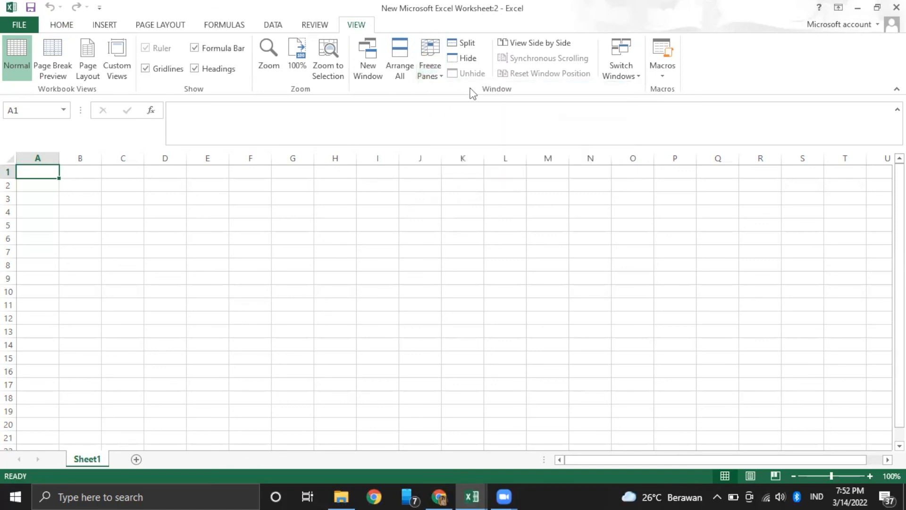
left_click(473, 46)
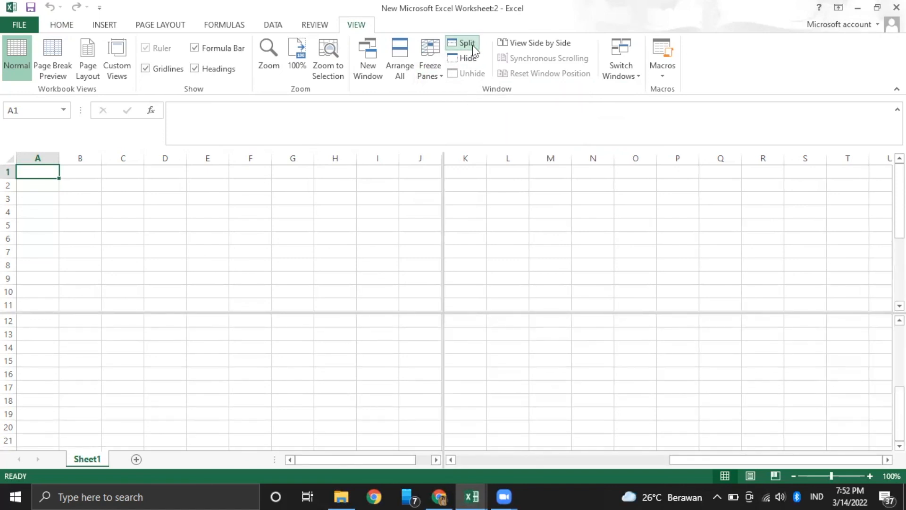
left_click(472, 44)
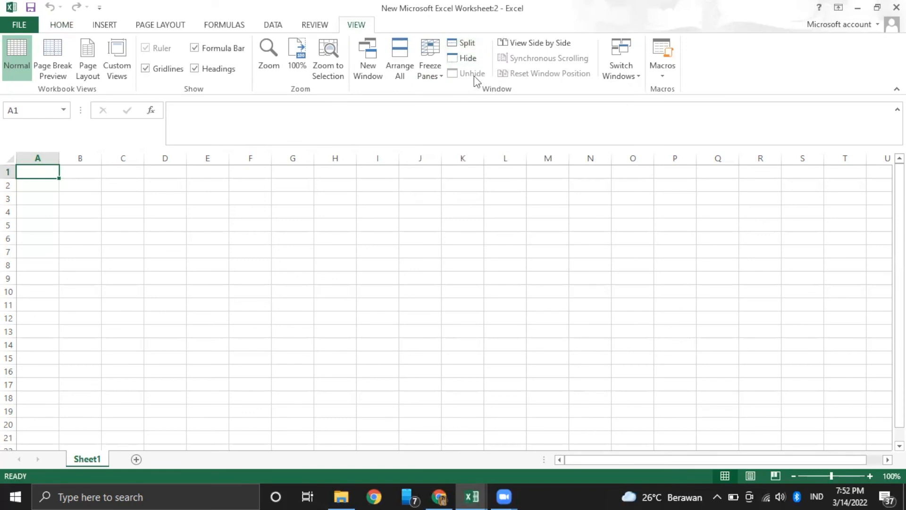
left_click(471, 59)
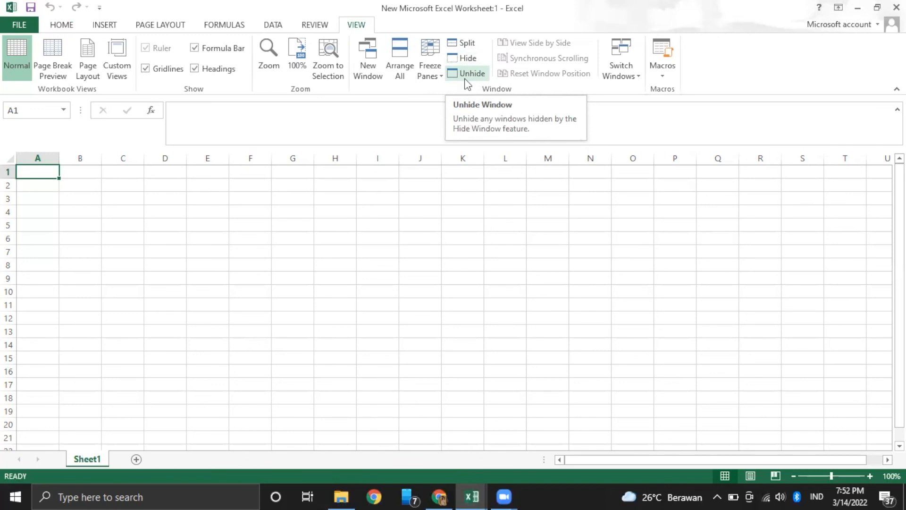
left_click(466, 82)
left_click(479, 286)
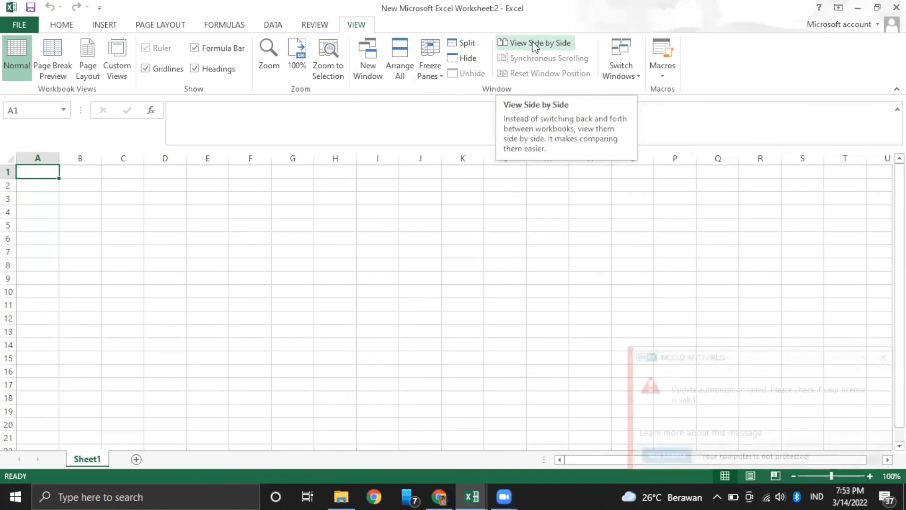
left_click(533, 42)
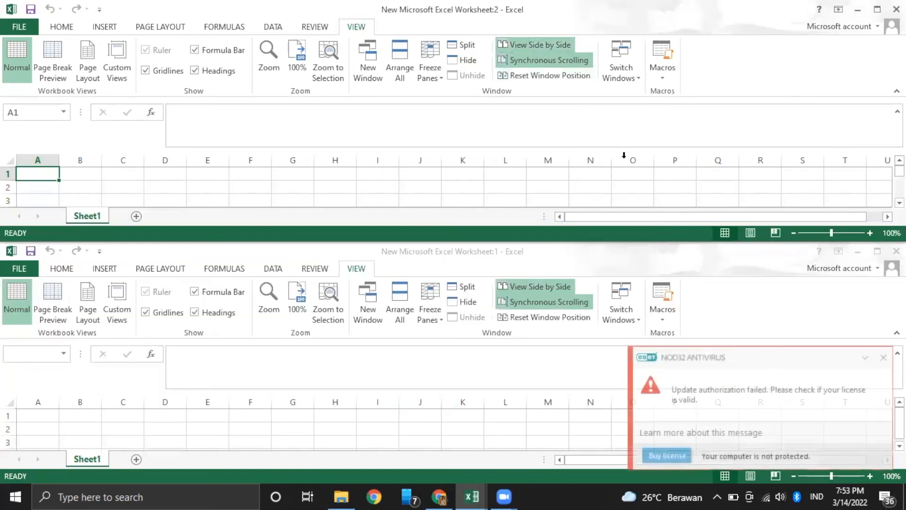
left_click(547, 43)
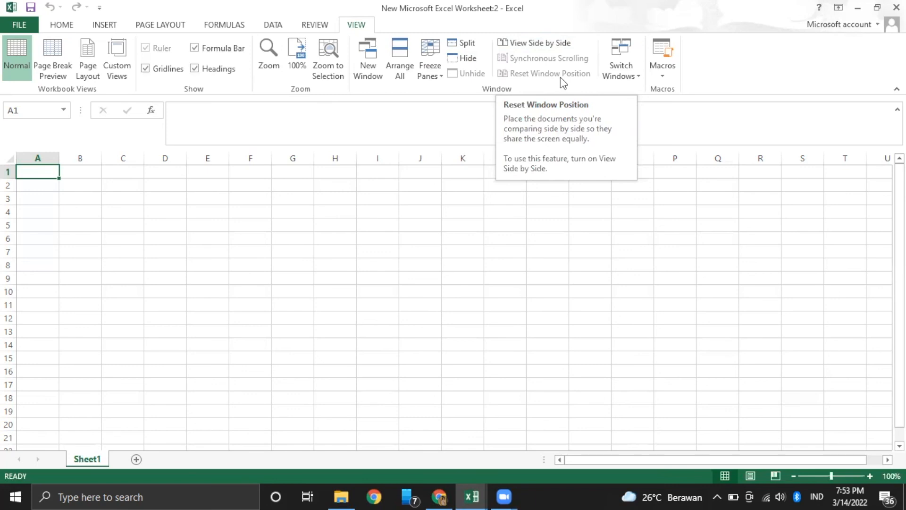
Use Switch Windows to go to the Data Camaba Hima fix no debat workbook
left_click(627, 67)
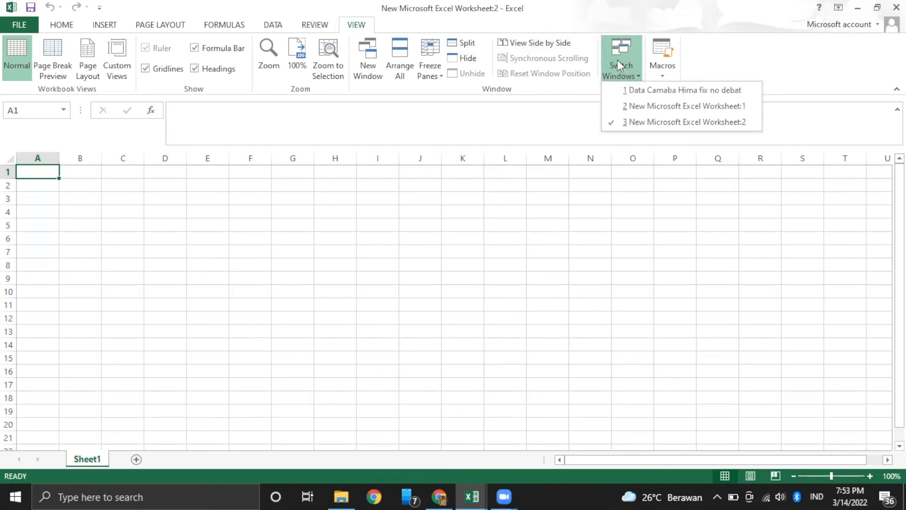
left_click(644, 92)
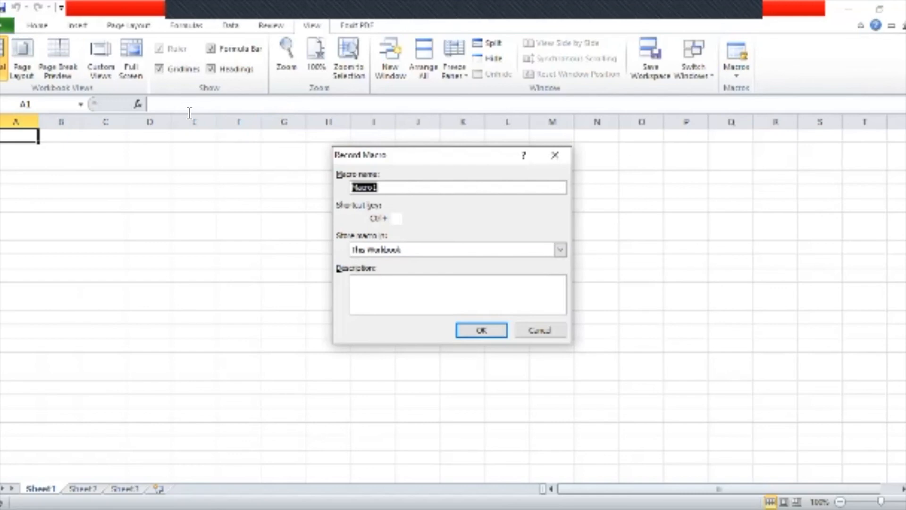
Start recording Macro1 with shortcut key s
key("Tab")
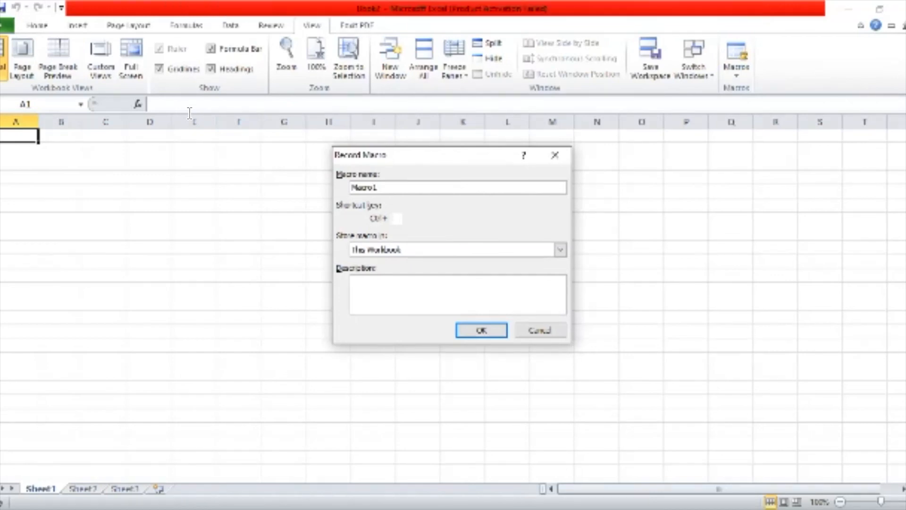
type("s")
key("Return")
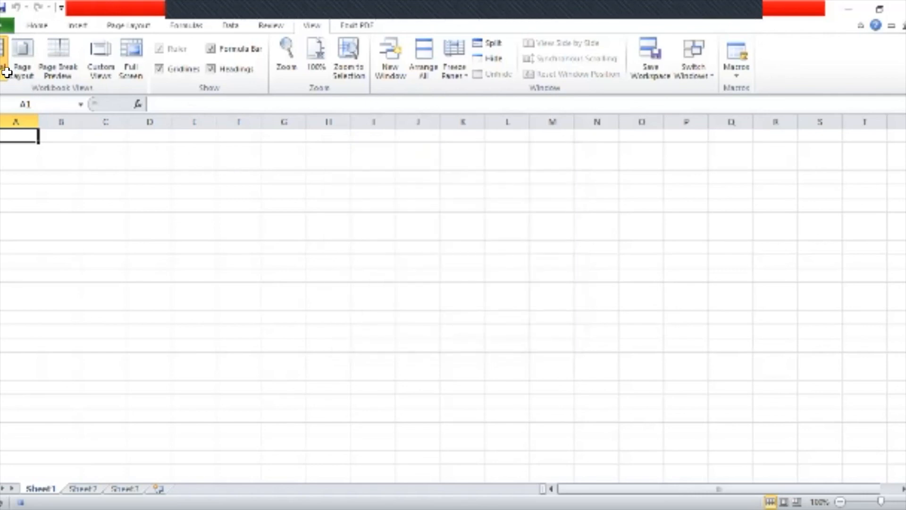
Enter headings nama and nilai, the first student scored 90, and the second student's name
type("nama")
key("Tab")
type("nilai")
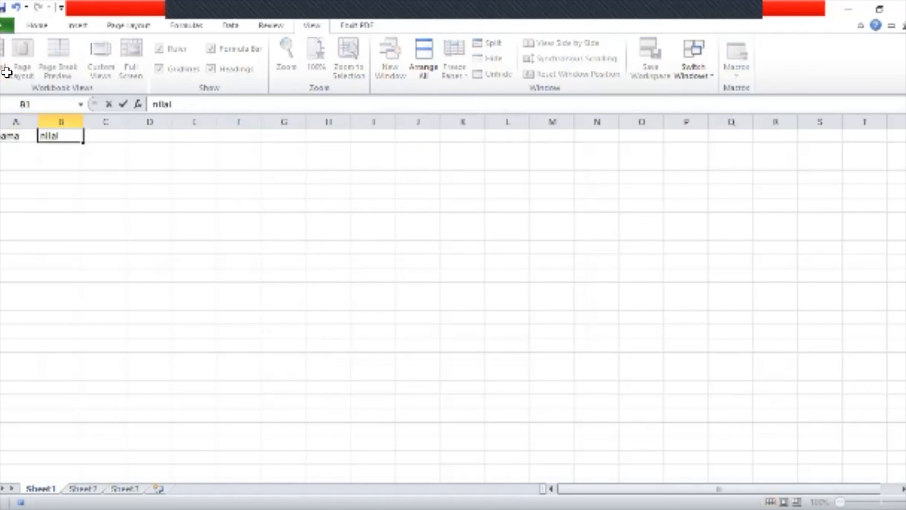
key("Return")
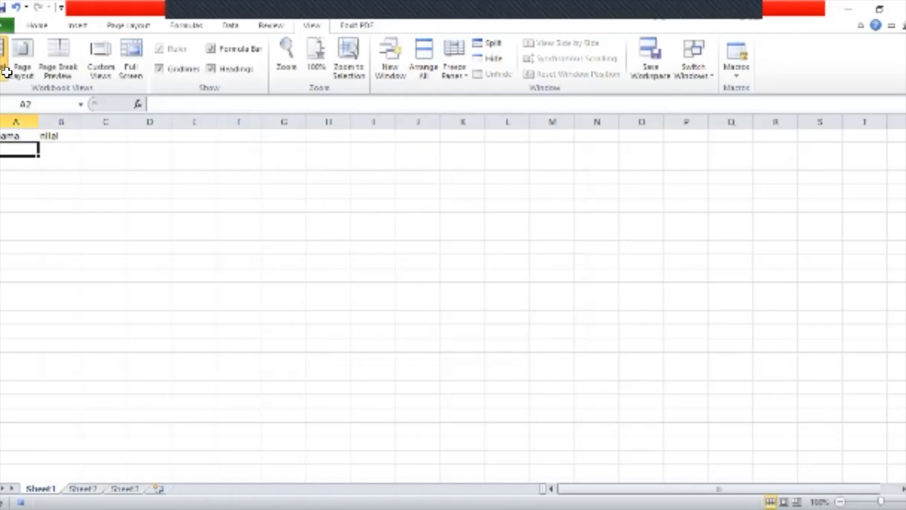
type("sarah")
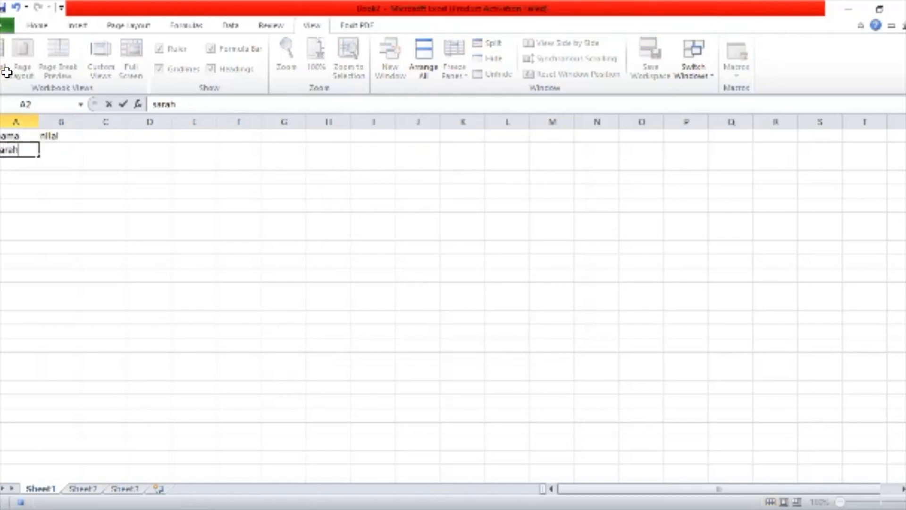
key("Tab")
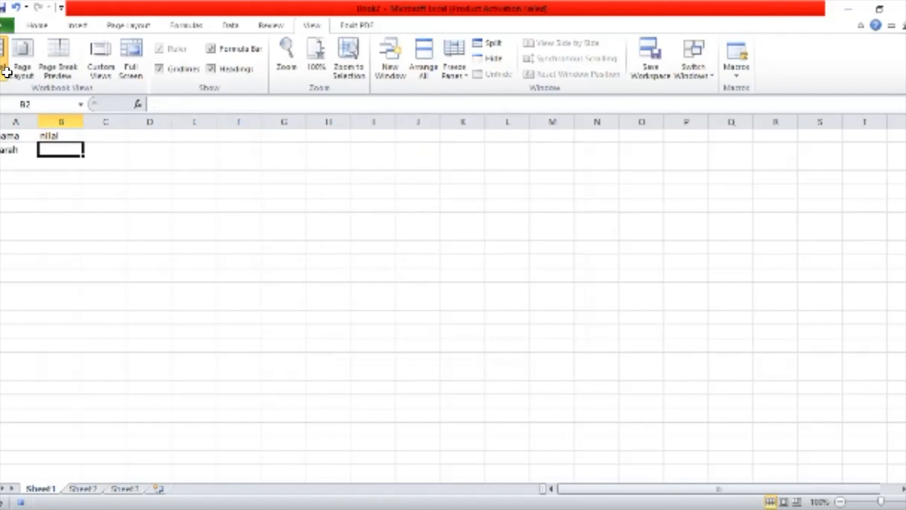
type("90")
key("Return")
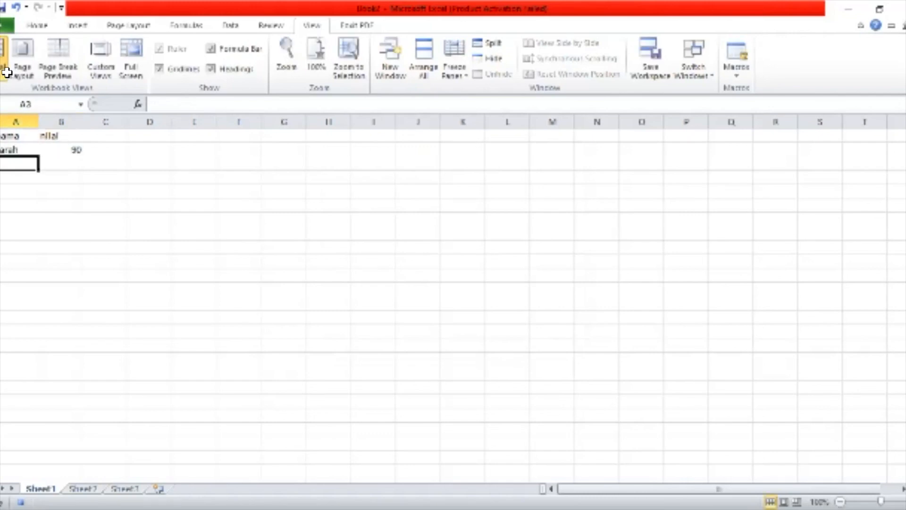
type("adinda")
key("Return")
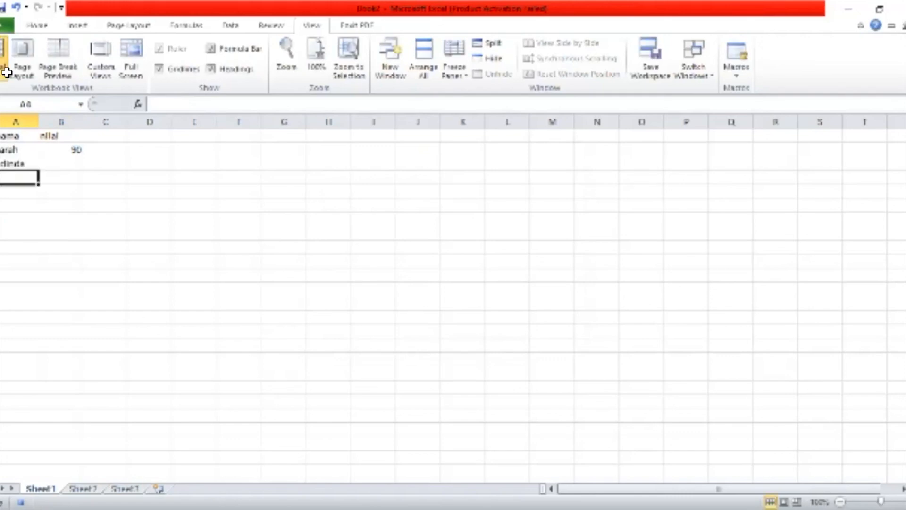
Enter score 80 in B3, the third student with 85, then select A1:B4
key("Up")
key("Right")
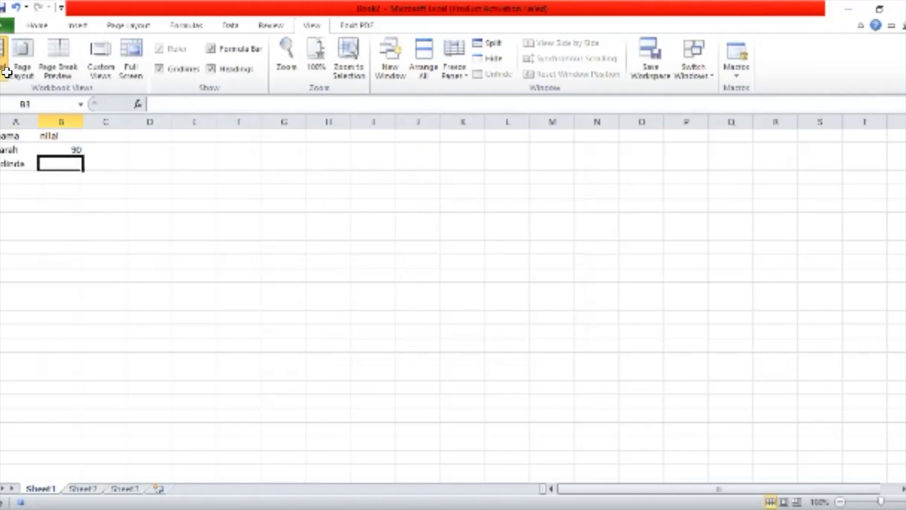
type("80")
key("Return")
key("Left")
type("tha")
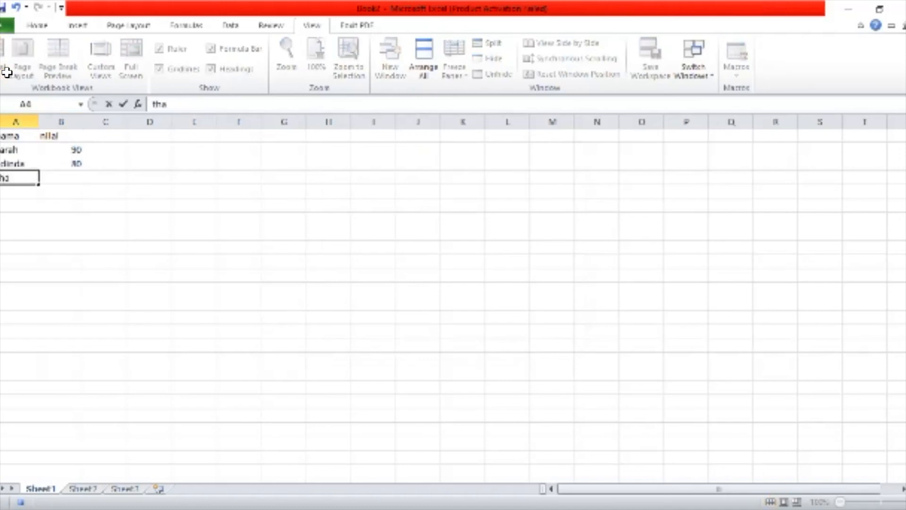
type("lia")
key("Tab")
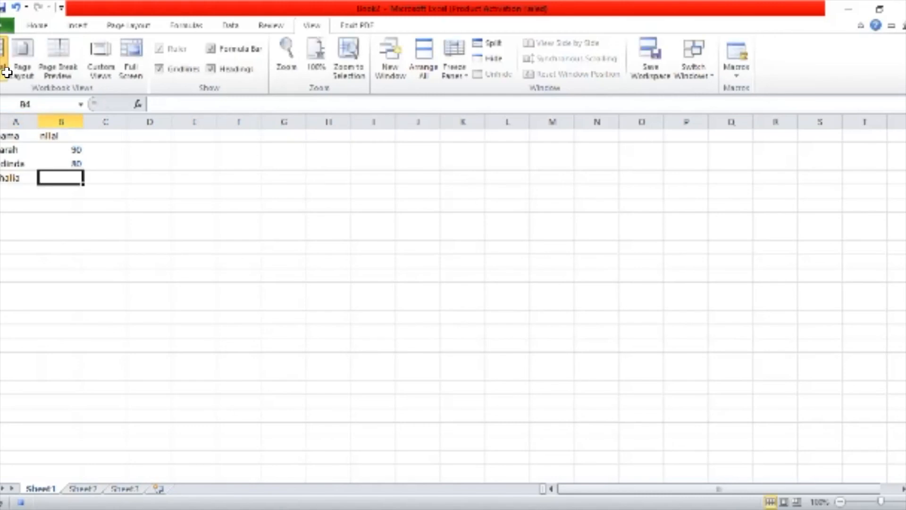
type("85")
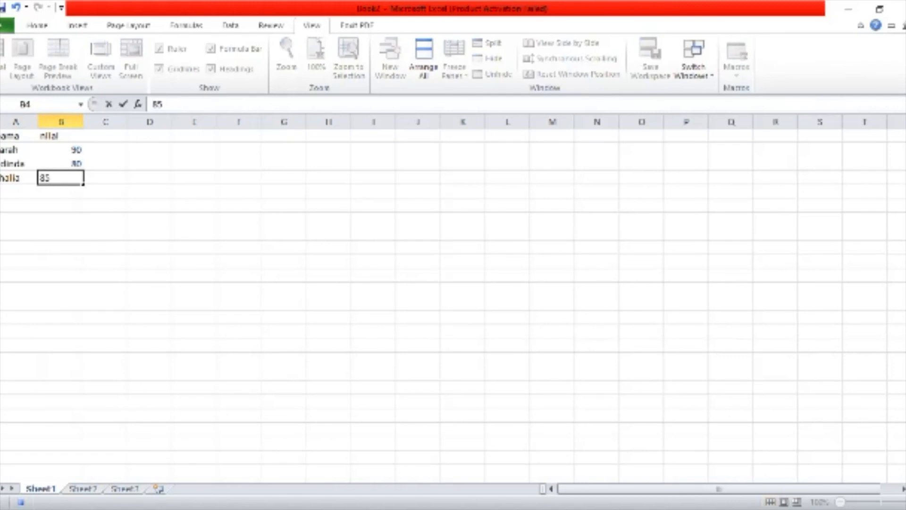
left_click_drag(14, 136, 64, 177)
key("ctrl+c")
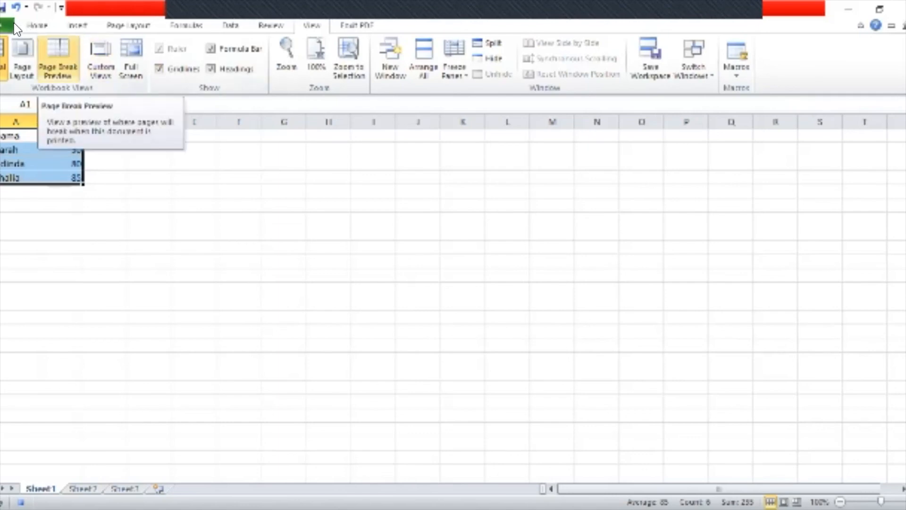
Fill A1:B4 yellow, stop the macro recording, and move to Sheet2
left_click(37, 25)
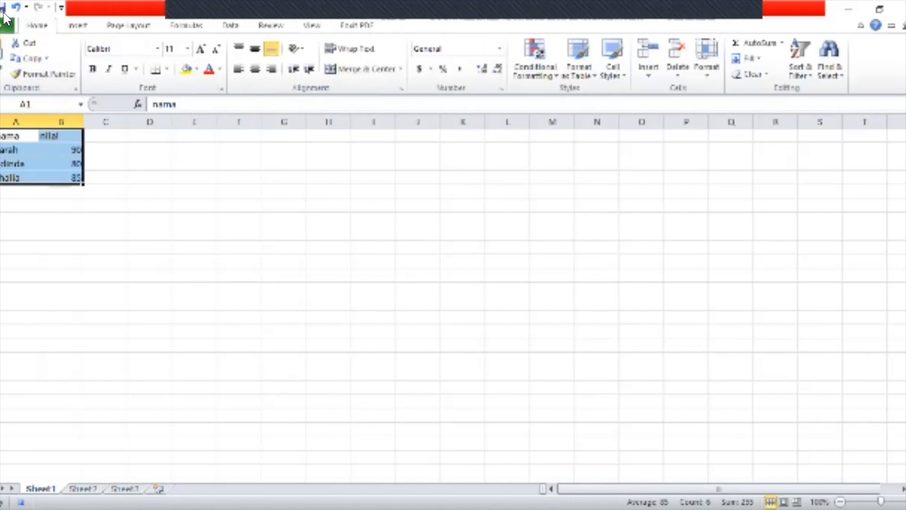
left_click(186, 69)
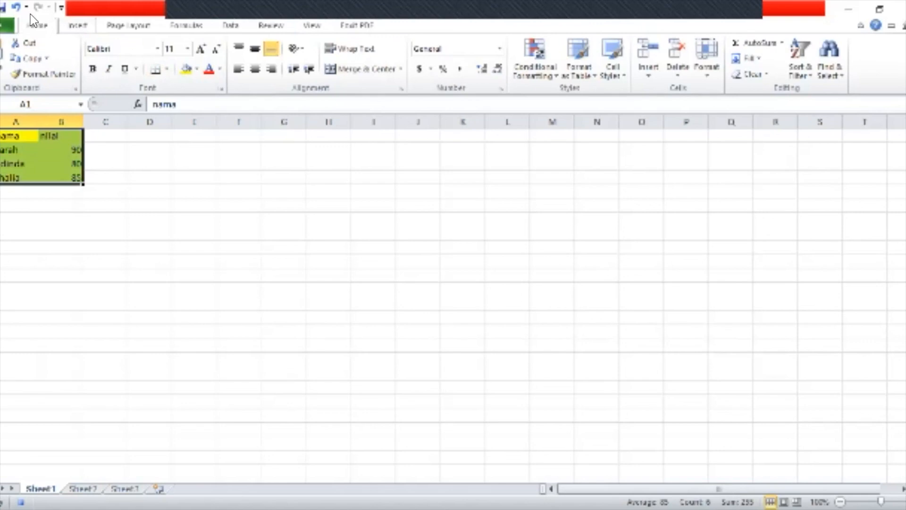
left_click(312, 25)
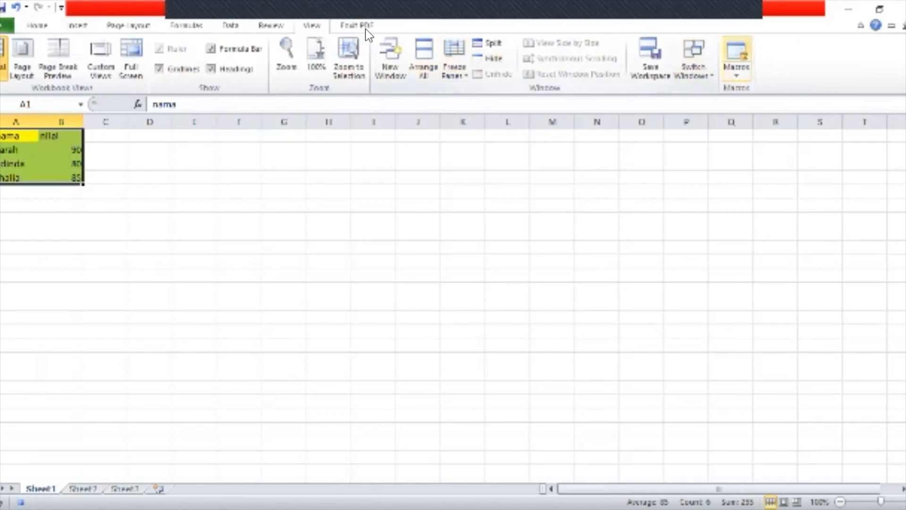
left_click(736, 71)
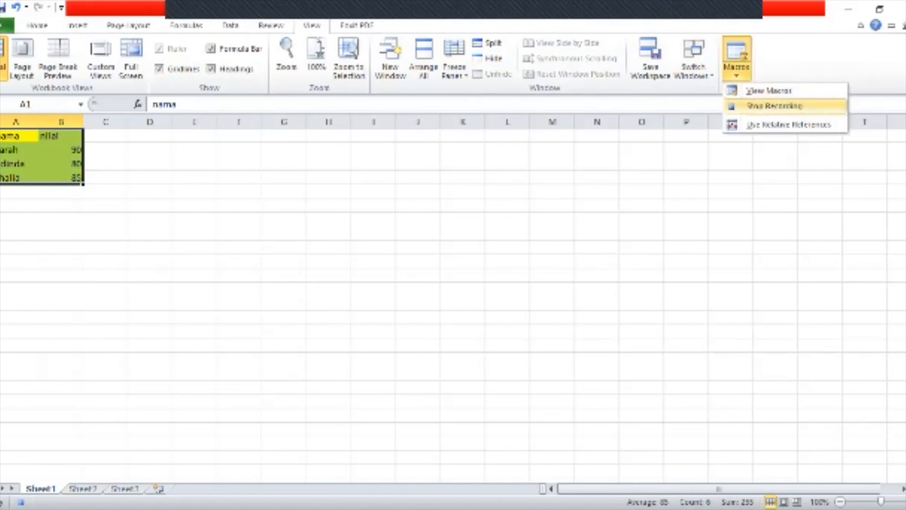
left_click(774, 106)
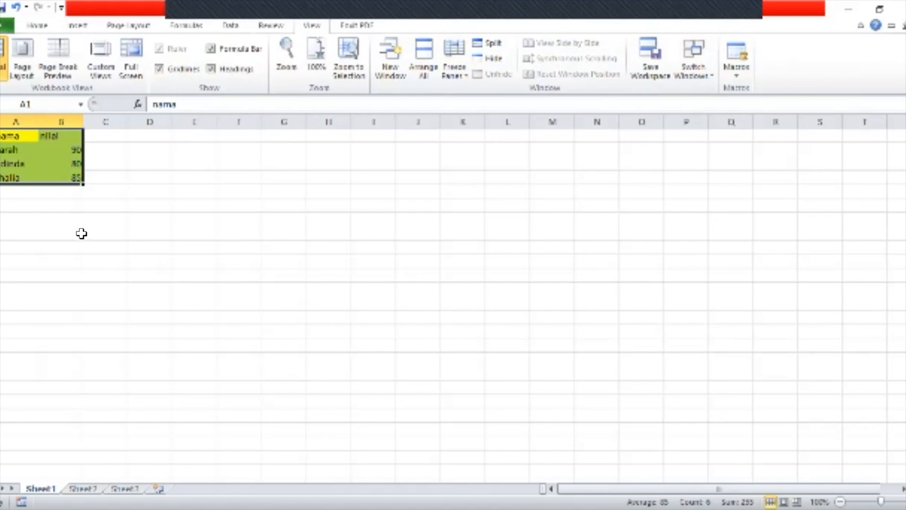
key("ctrl+Page_Down")
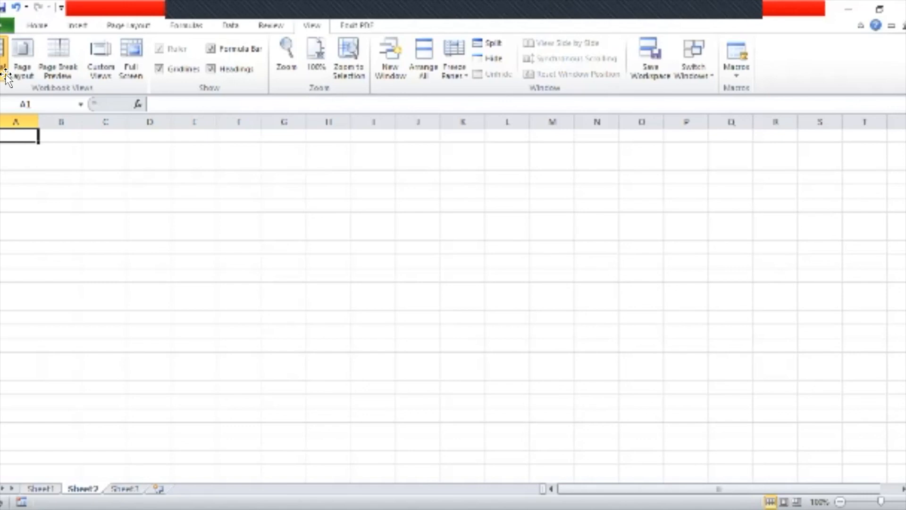
Clear the stray character from A1 and replay the macro from A1 by shortcut
type("s")
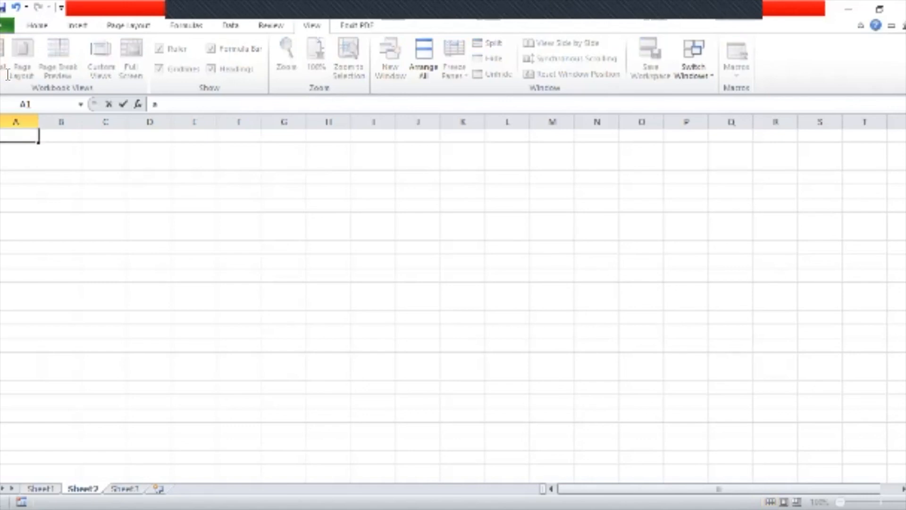
key("BackSpace")
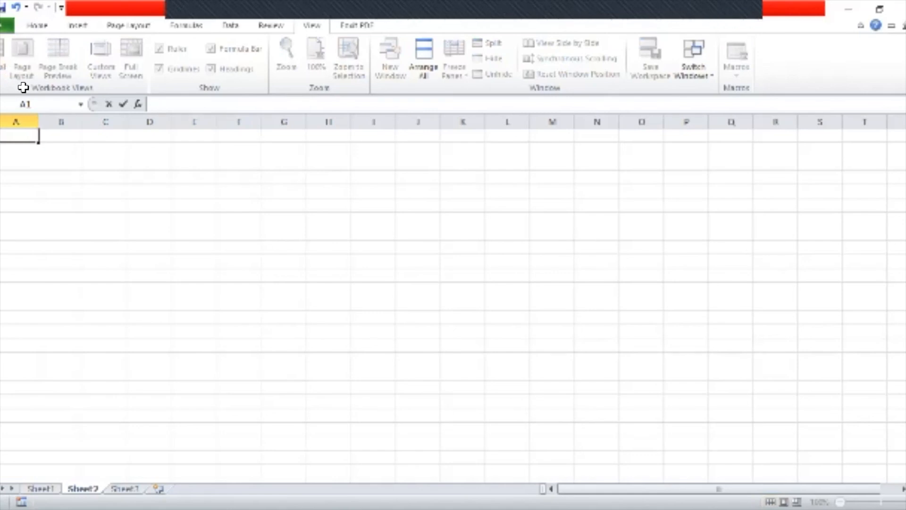
left_click(53, 164)
left_click(15, 136)
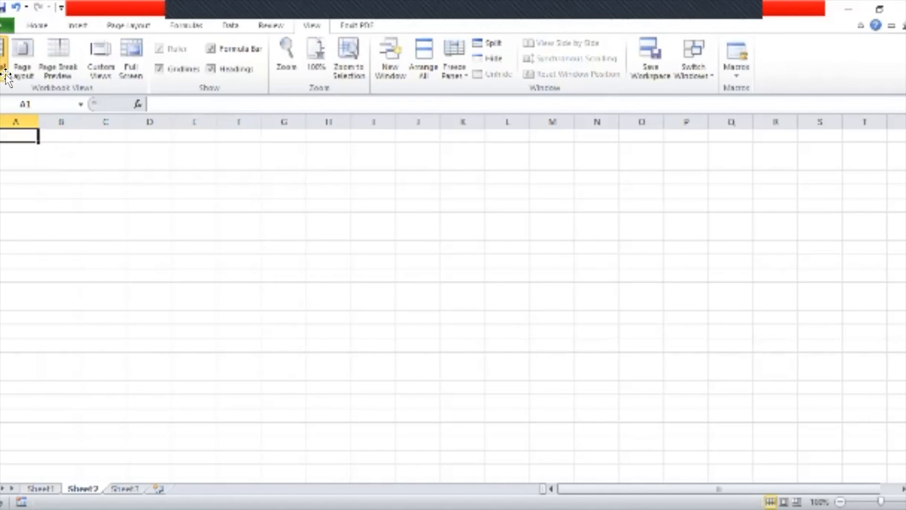
key("ctrl+v")
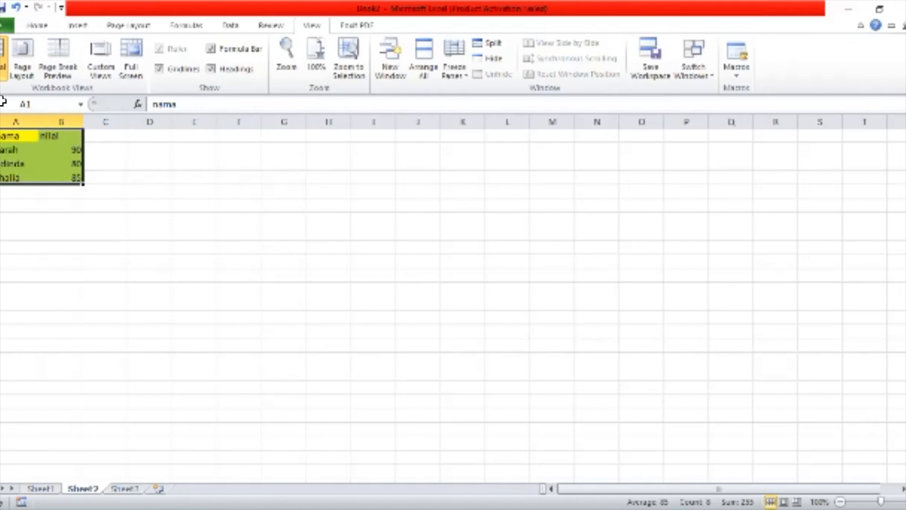
From cell A6, run Macro2 via Alt+F8
left_click(14, 190)
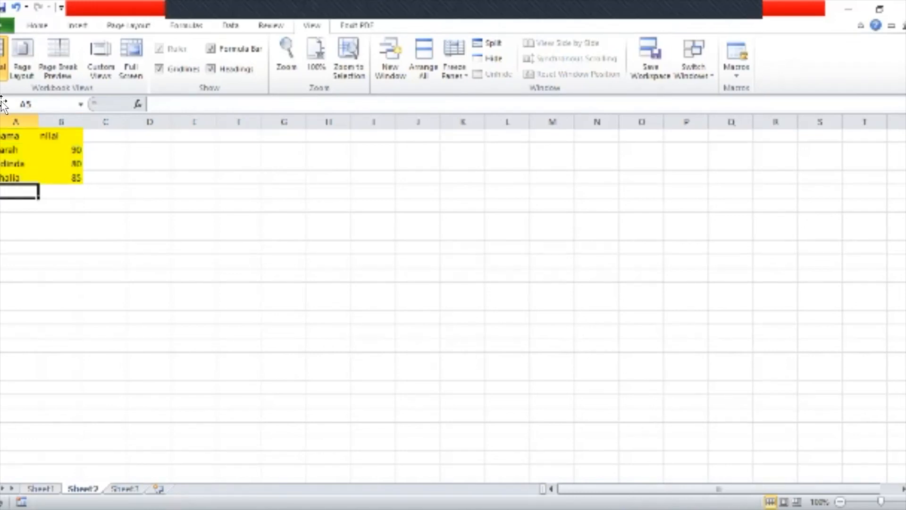
key("Down")
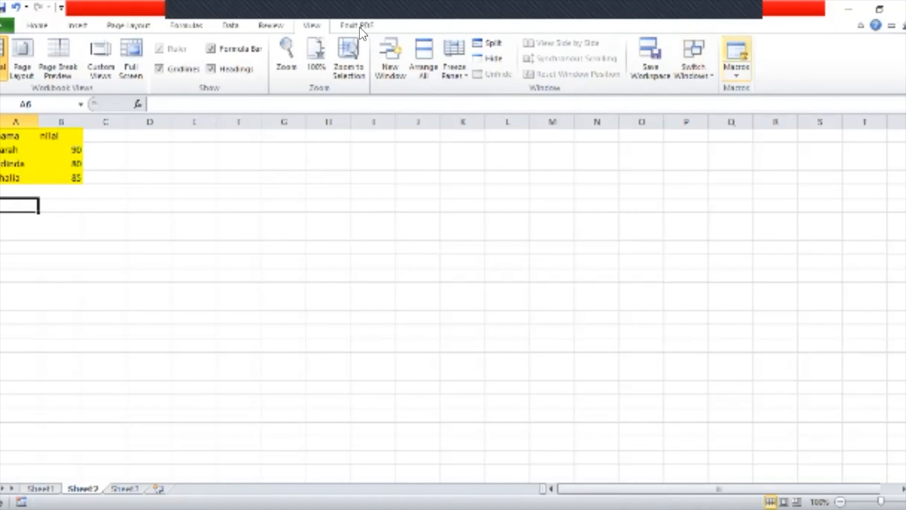
key("alt+F8")
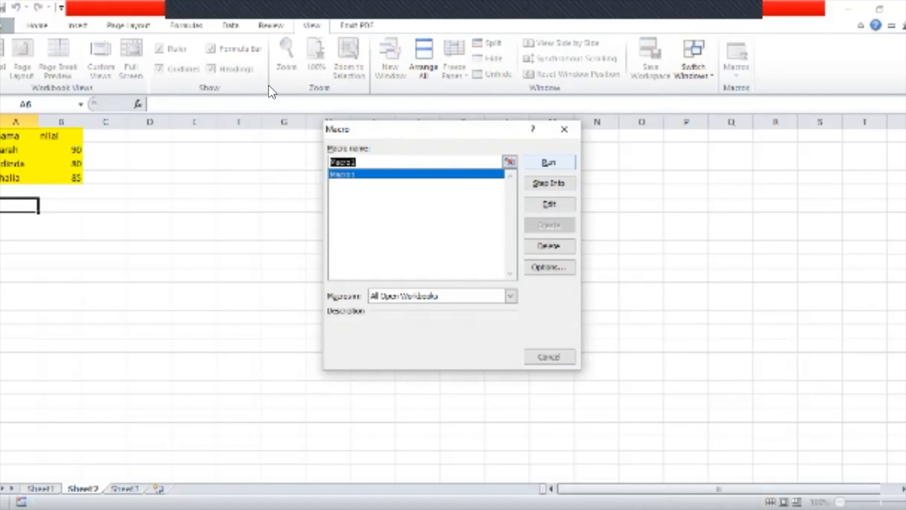
key("Return")
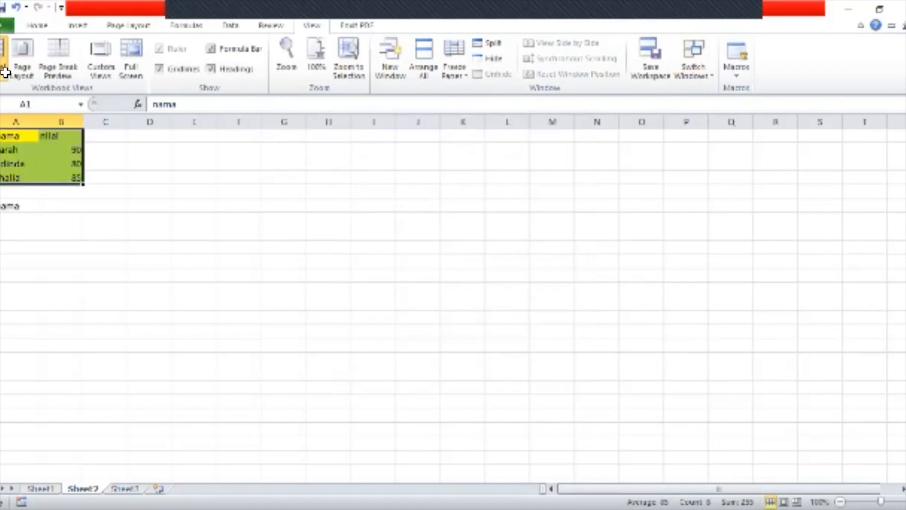
Select A1:B4 and run Macro1 via Alt+F8
left_click(13, 136)
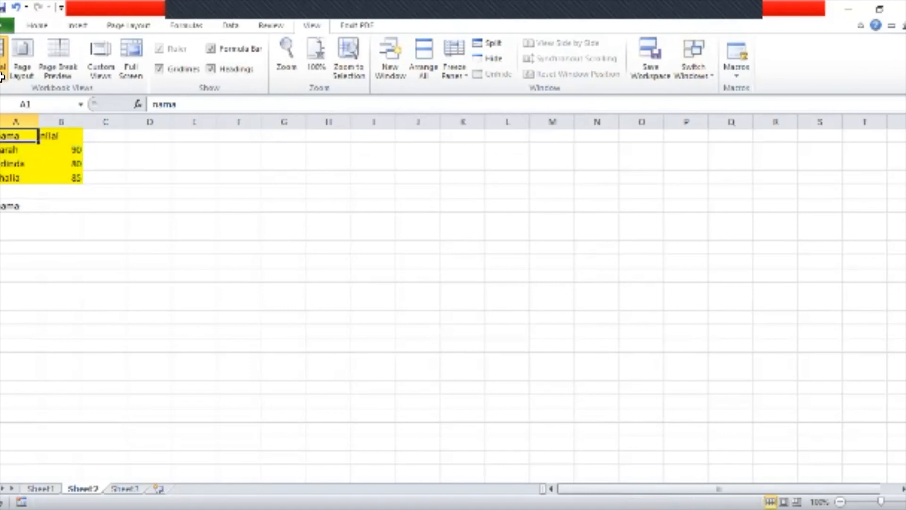
left_click_drag(13, 136, 61, 177)
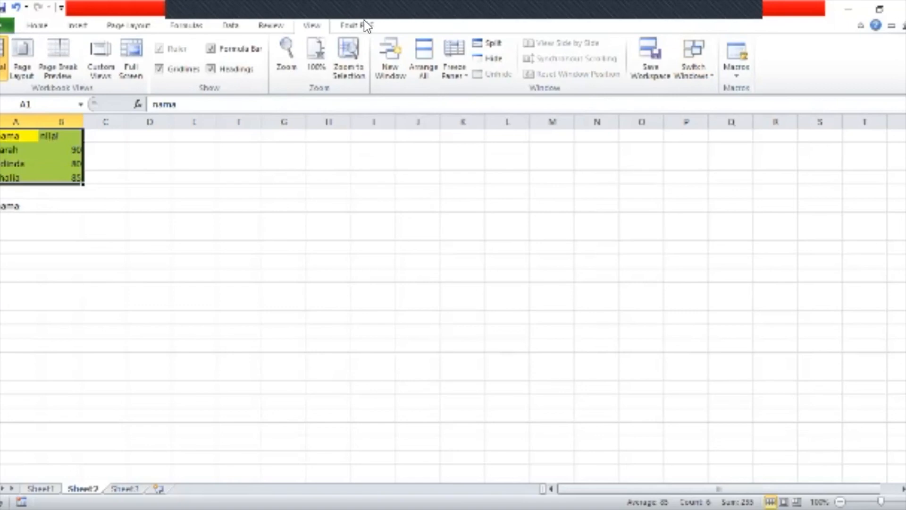
key("alt+F8")
key("Return")
Delete the stray nama text from A6
left_click(18, 205)
key("BackSpace")
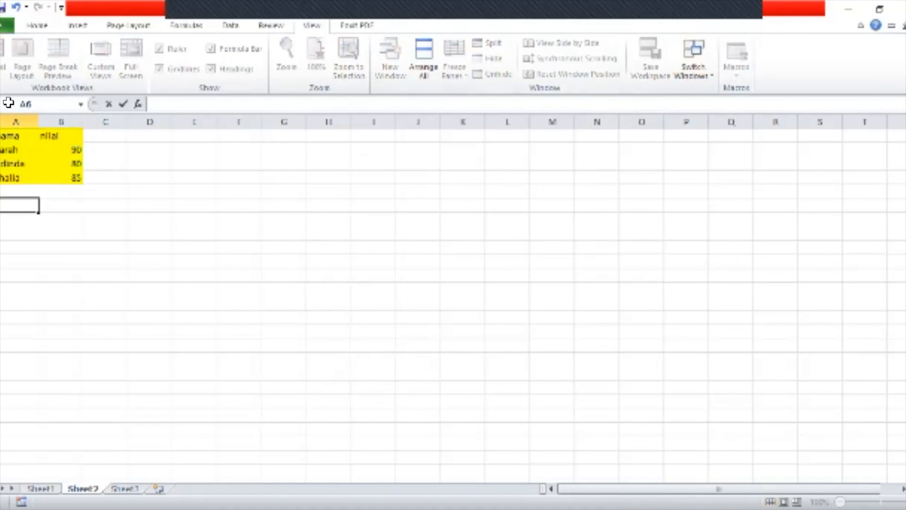
key("Up")
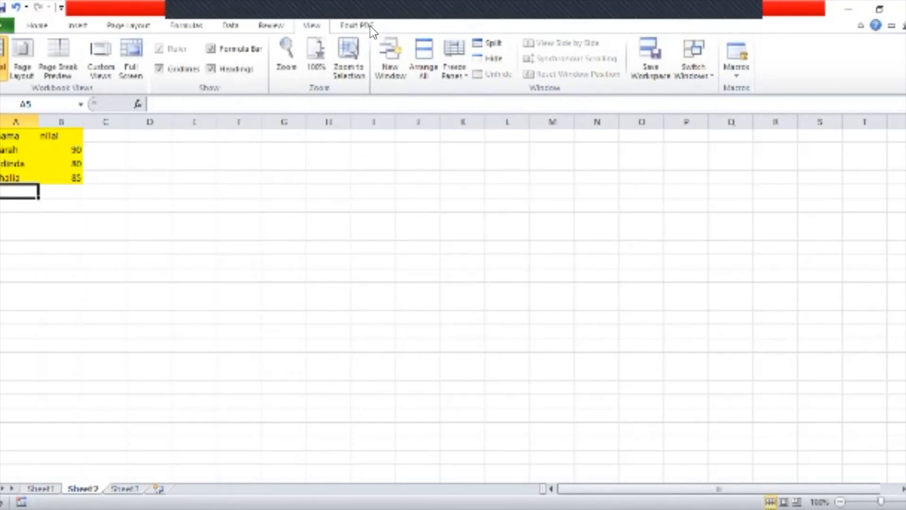